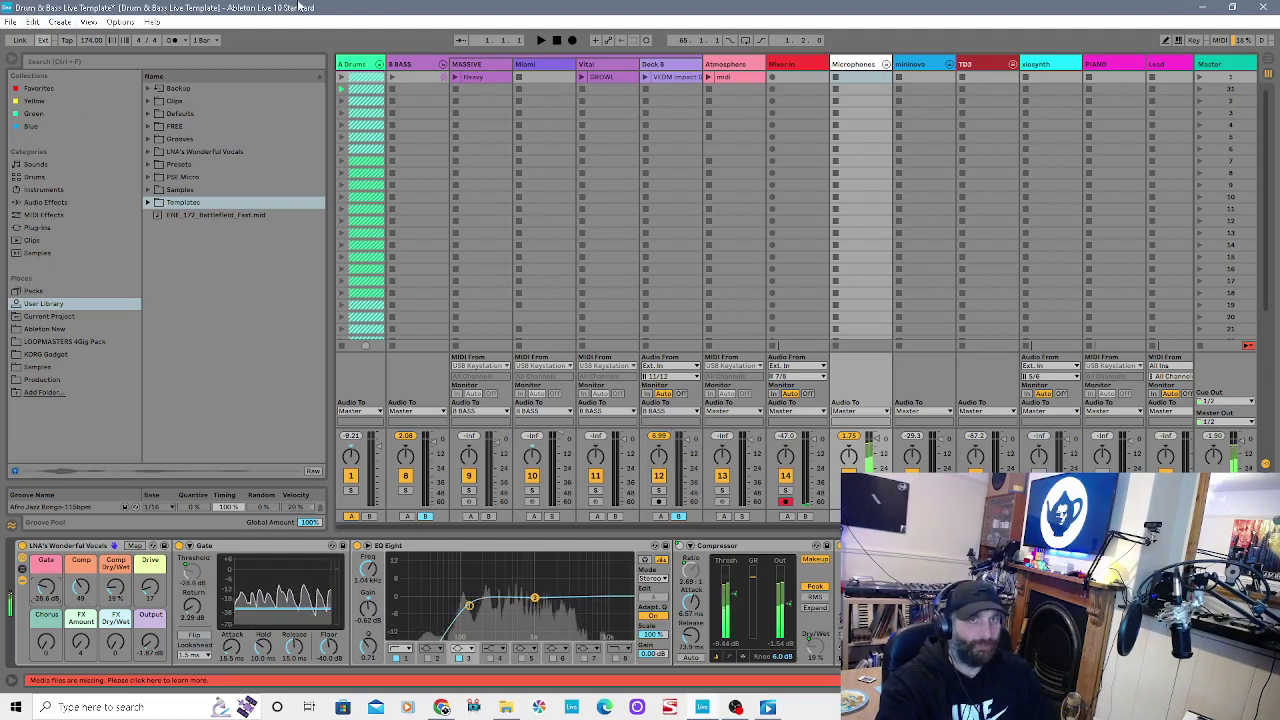
Step: Look at the Arrangement View and return to the Session View
left_click(1268, 61)
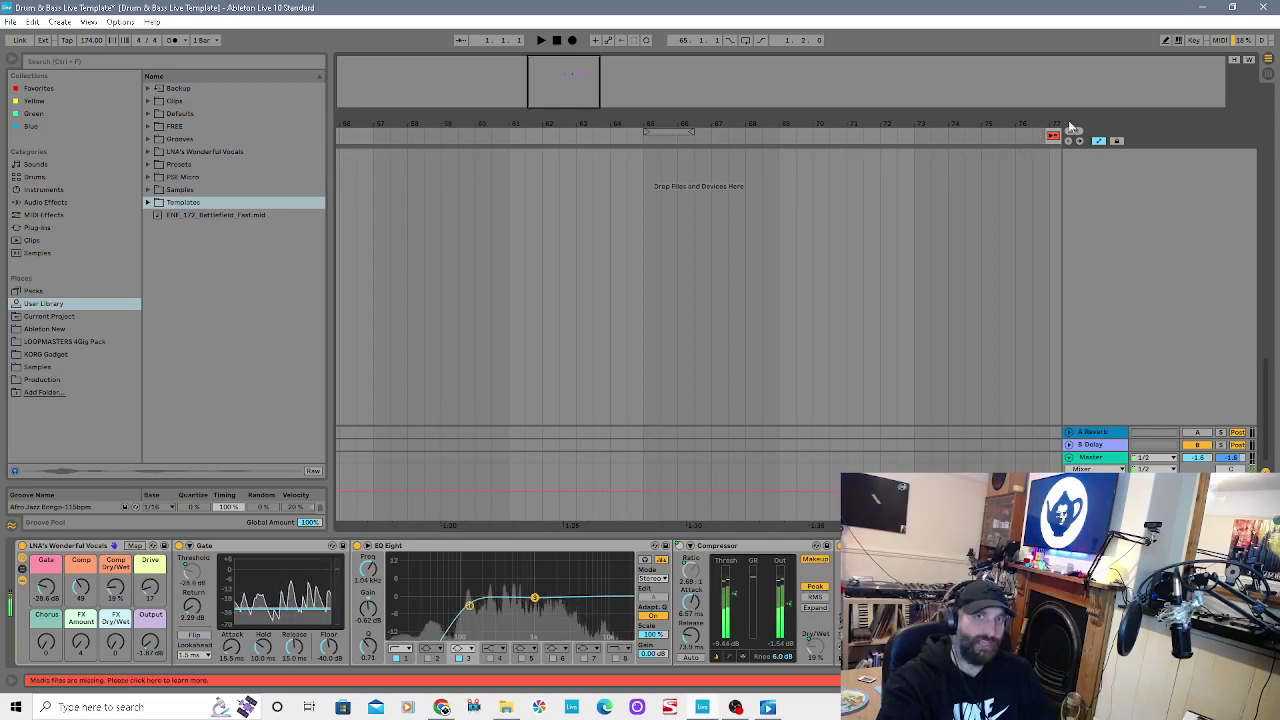
left_click(1268, 74)
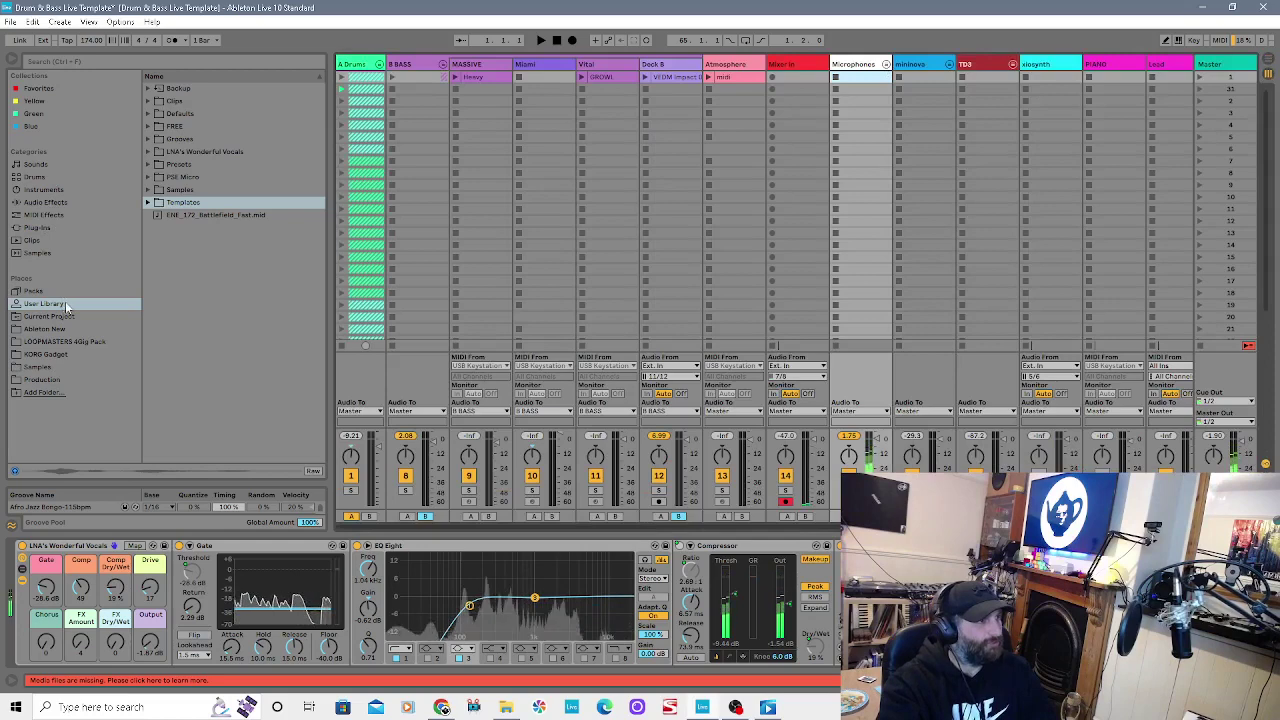
Step: Look into the User Library's Templates folder and the Production folder's Ableton Projects subfolder, collapsing each again
left_click(148, 202)
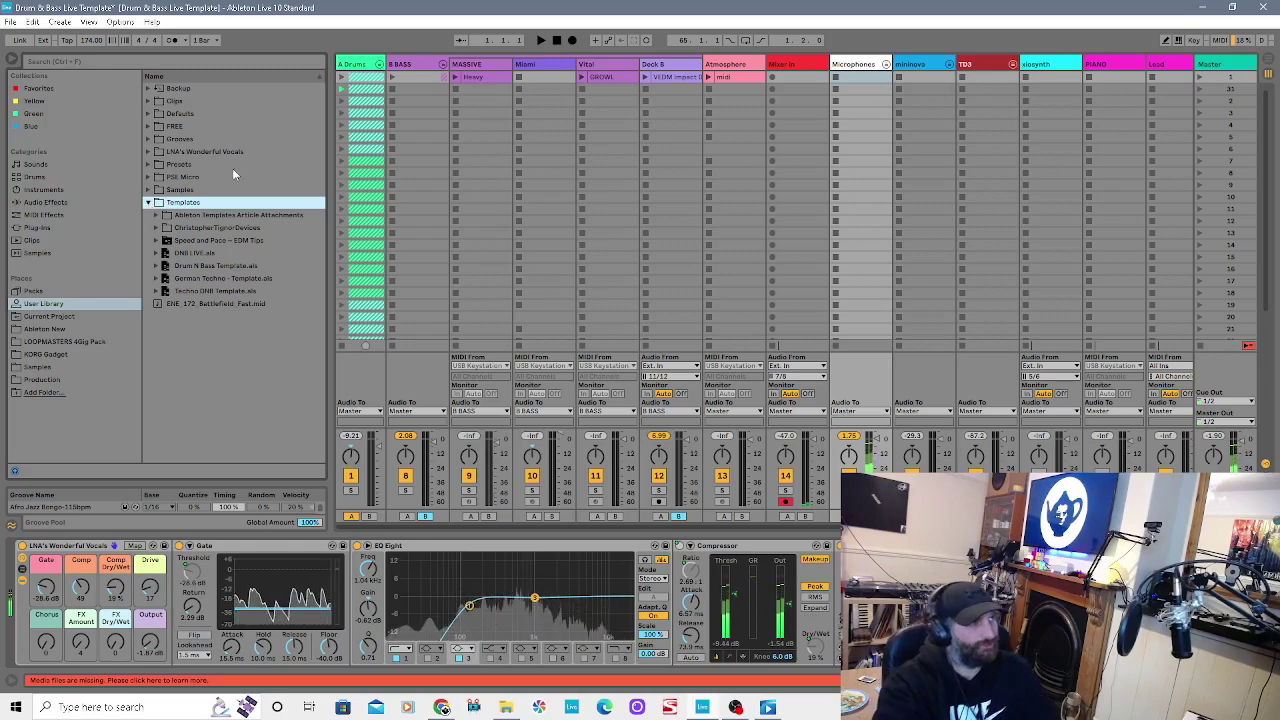
left_click(148, 203)
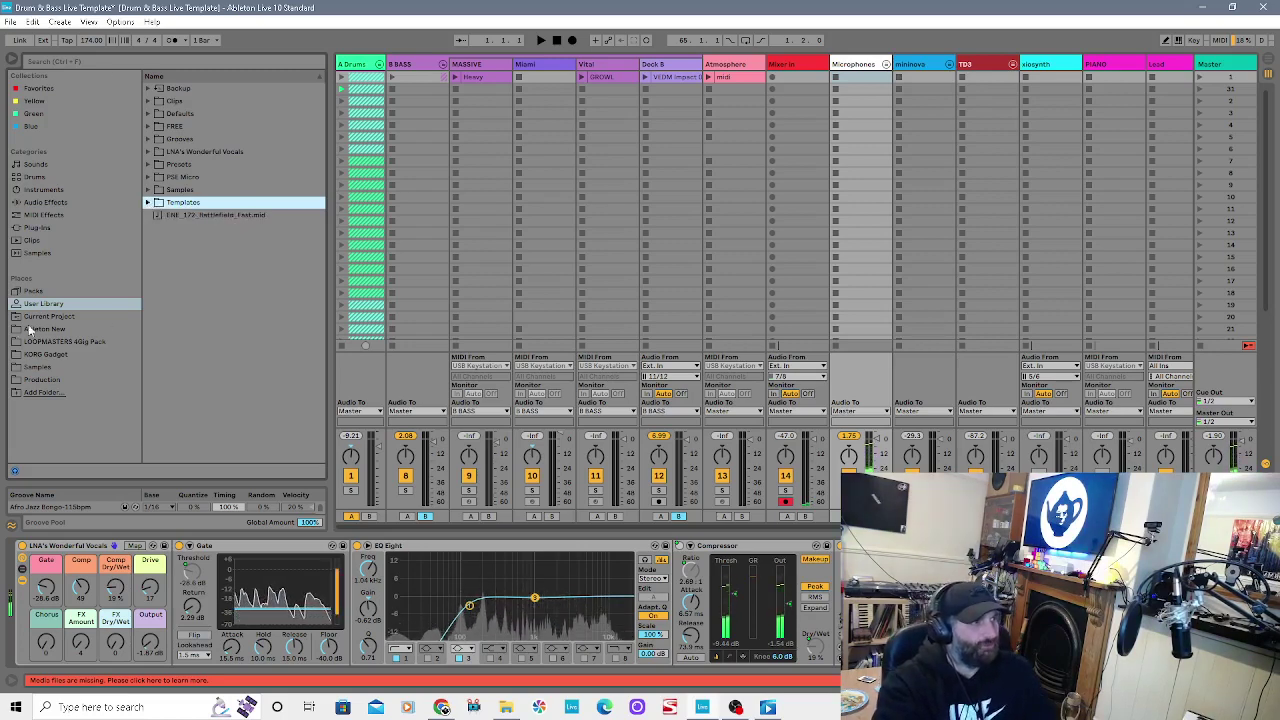
left_click(45, 381)
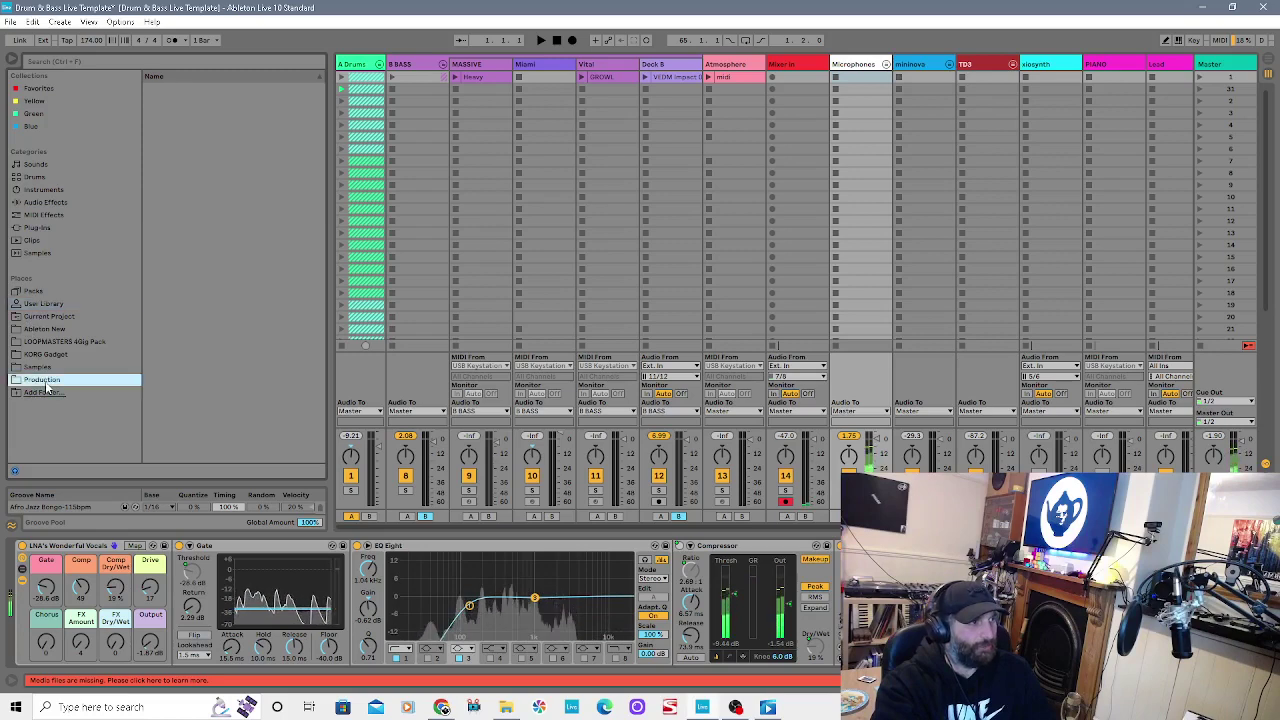
left_click(148, 101)
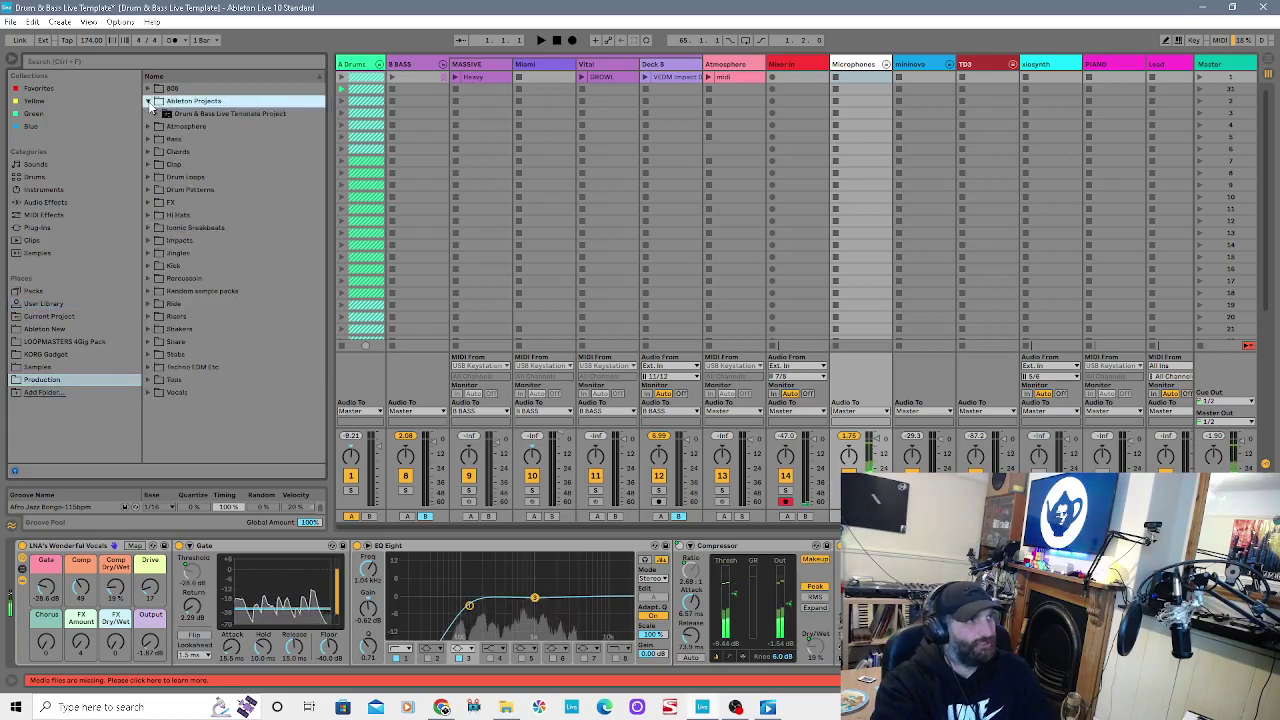
left_click(148, 102)
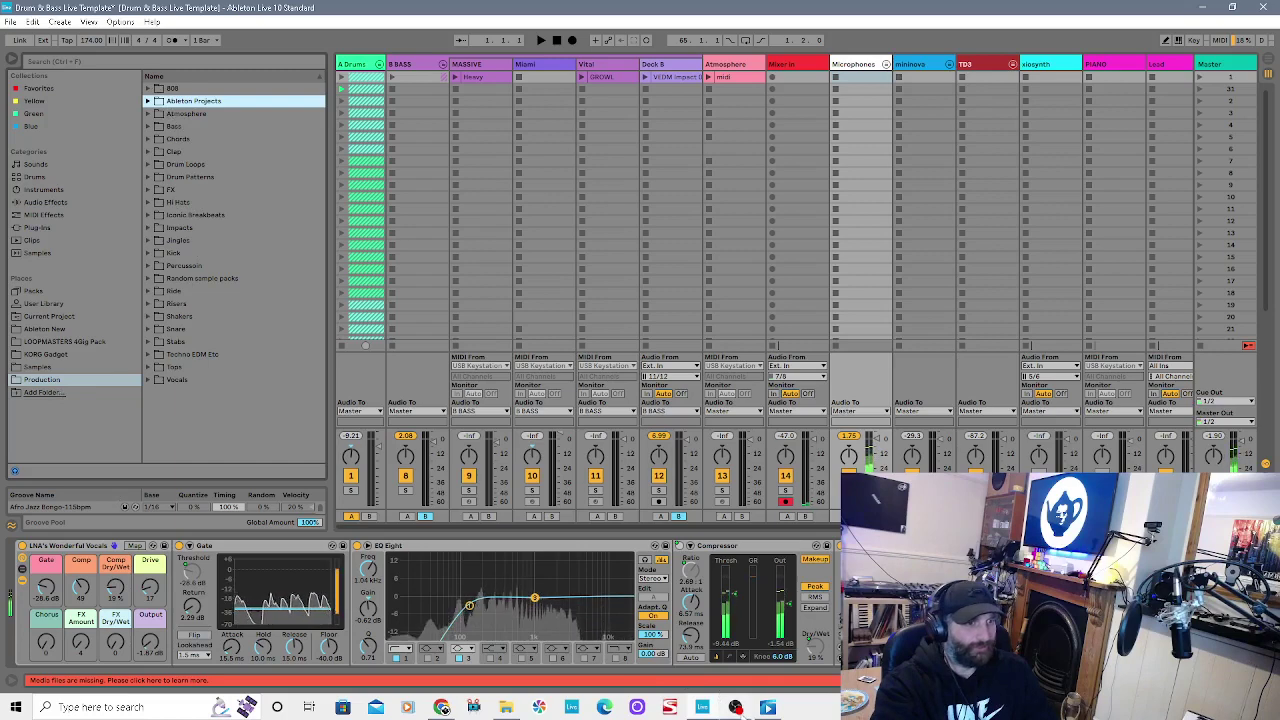
mouse_move(741, 709)
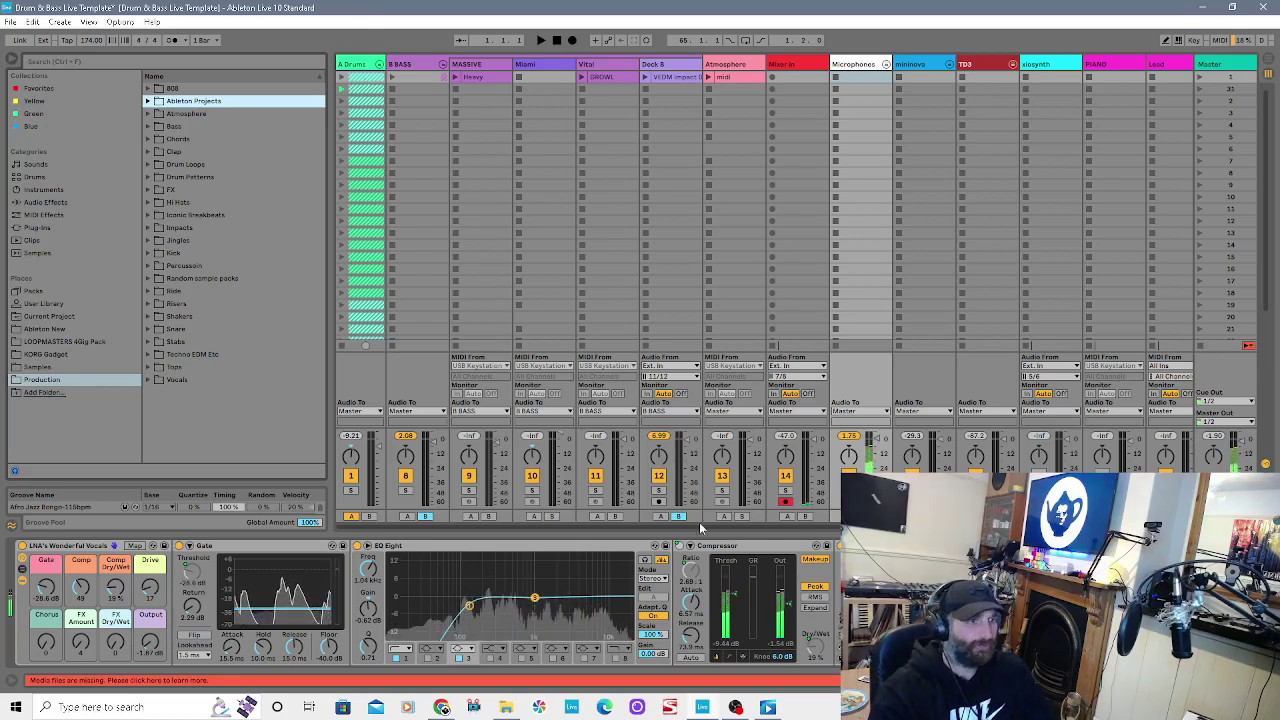
mouse_move(699, 530)
left_mouse_down()
mouse_move(712, 533)
mouse_move(694, 533)
left_mouse_up()
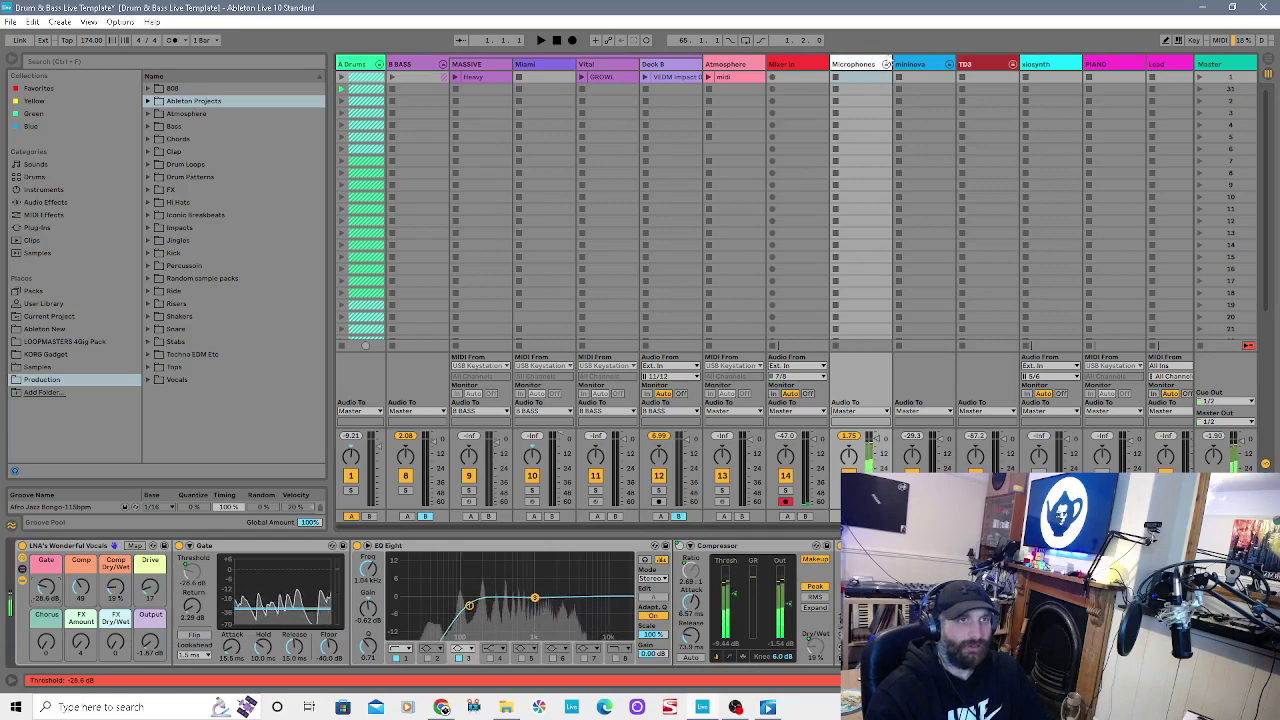
Step: Unfold the Microphones group and show the DJ Booth track's effect devices
left_click(885, 64)
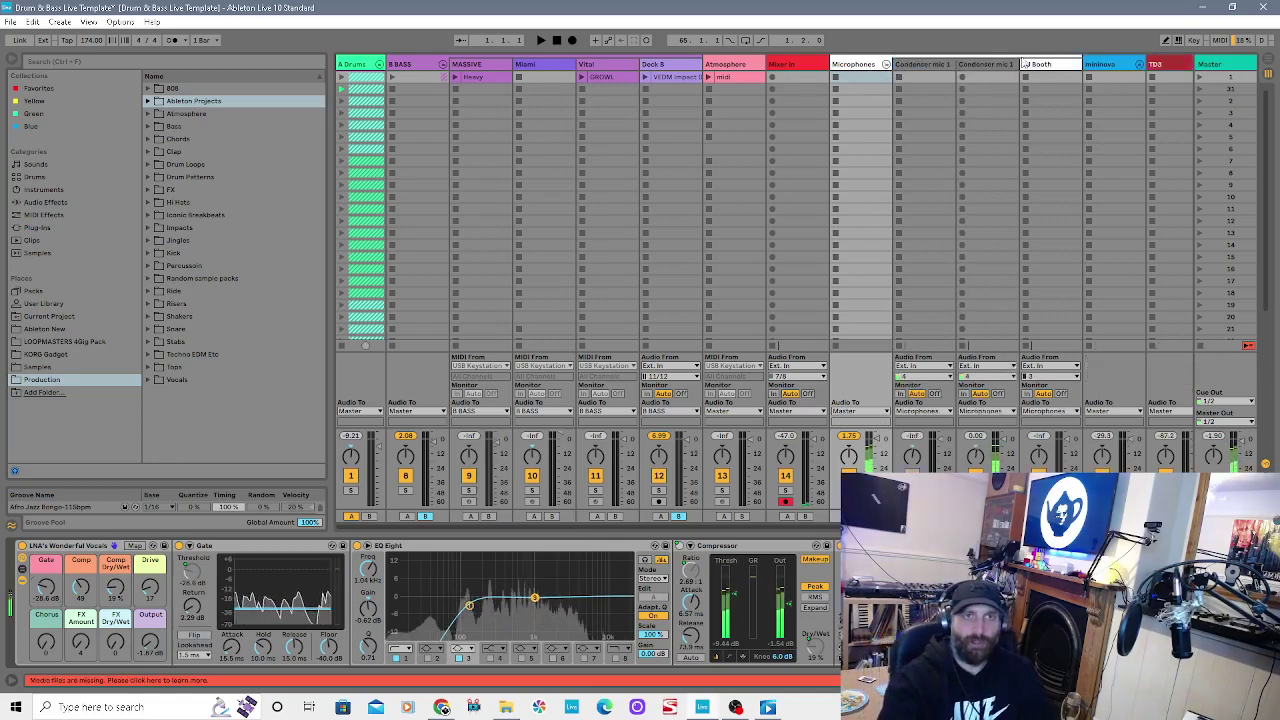
left_click(1030, 65)
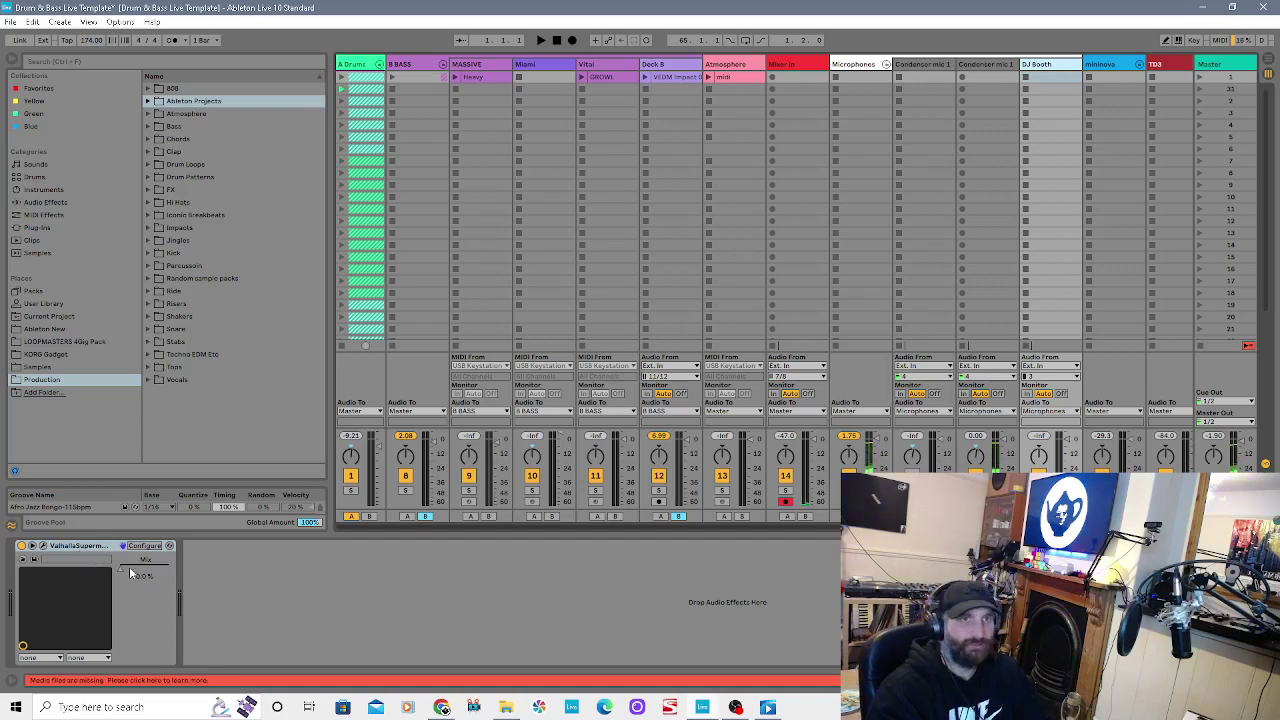
Step: Show the devices of the condenser mic track beside DJ Booth and switch its Reverb on and back off
left_click(983, 62)
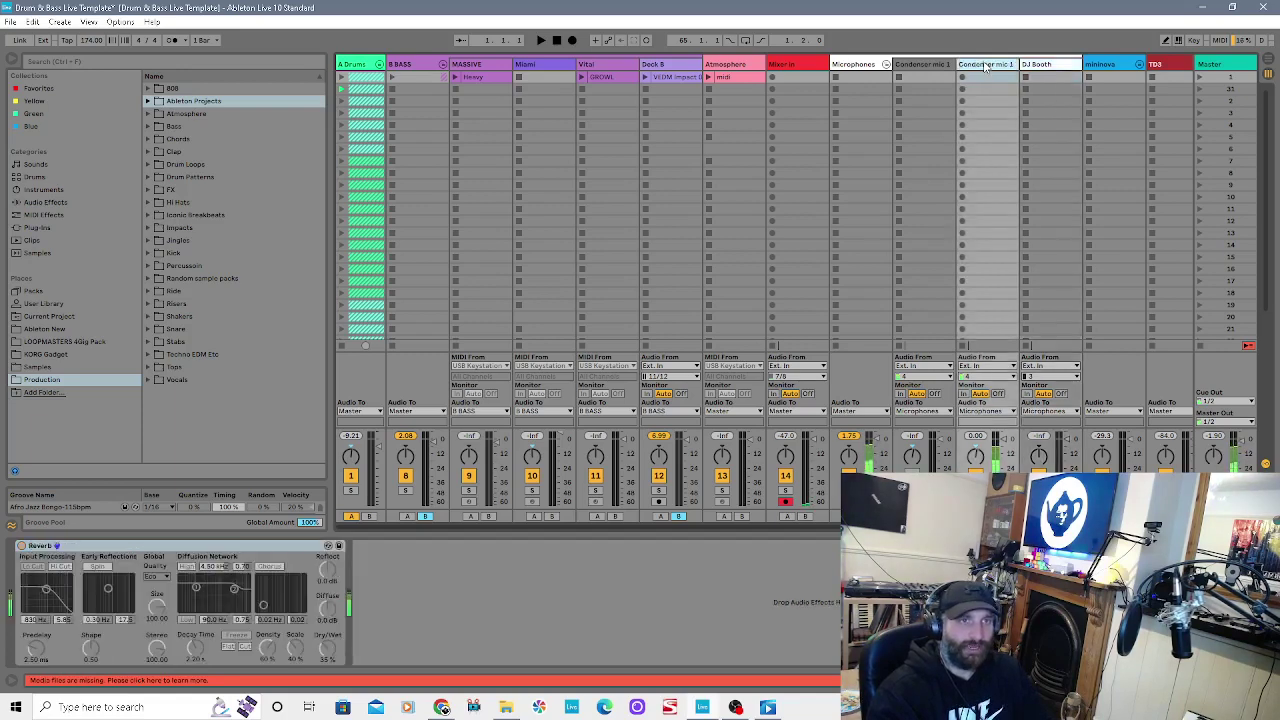
left_click(21, 546)
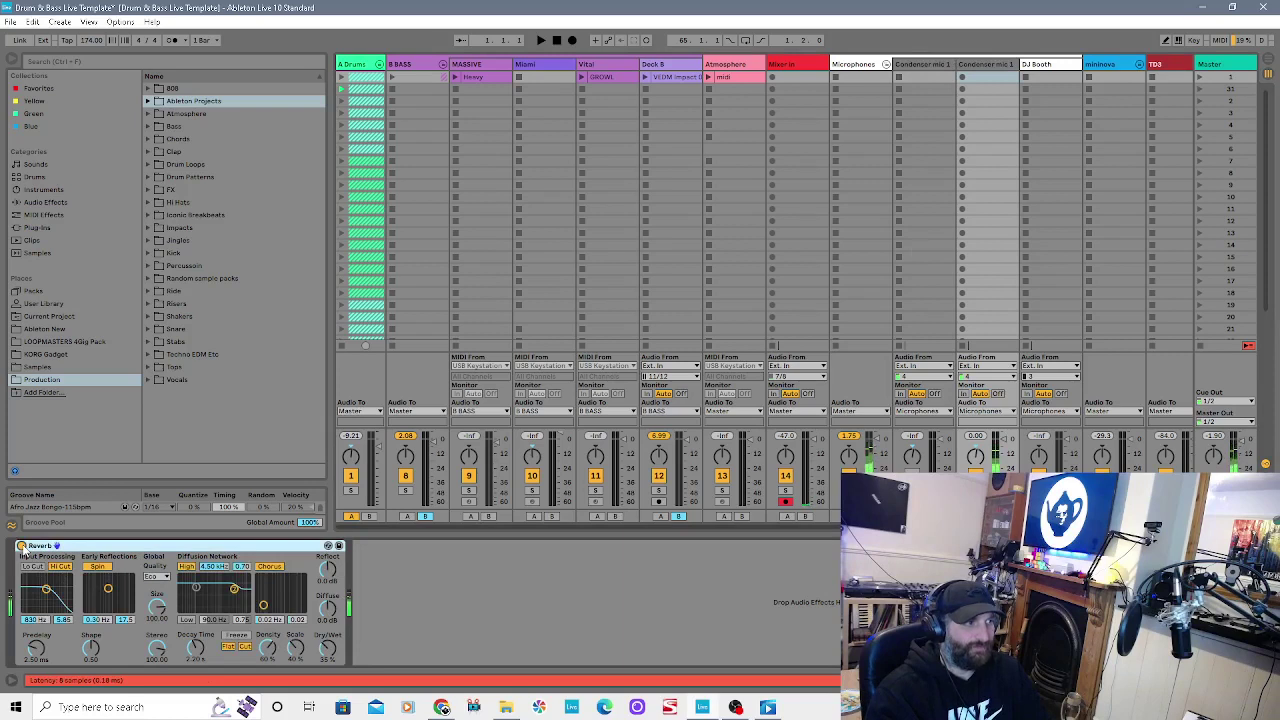
left_click(21, 546)
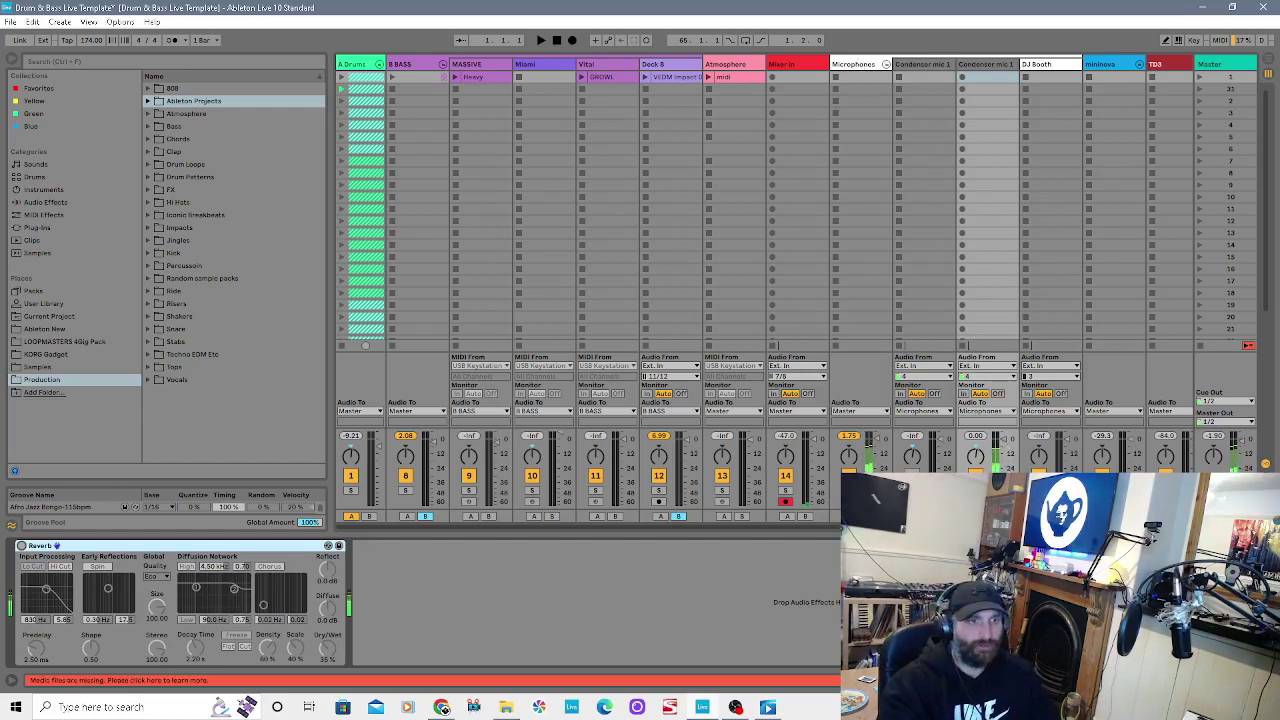
Step: Compare the Microphones group's effect chain with the condenser mic track's, then fold and unfold the group
left_click(866, 62)
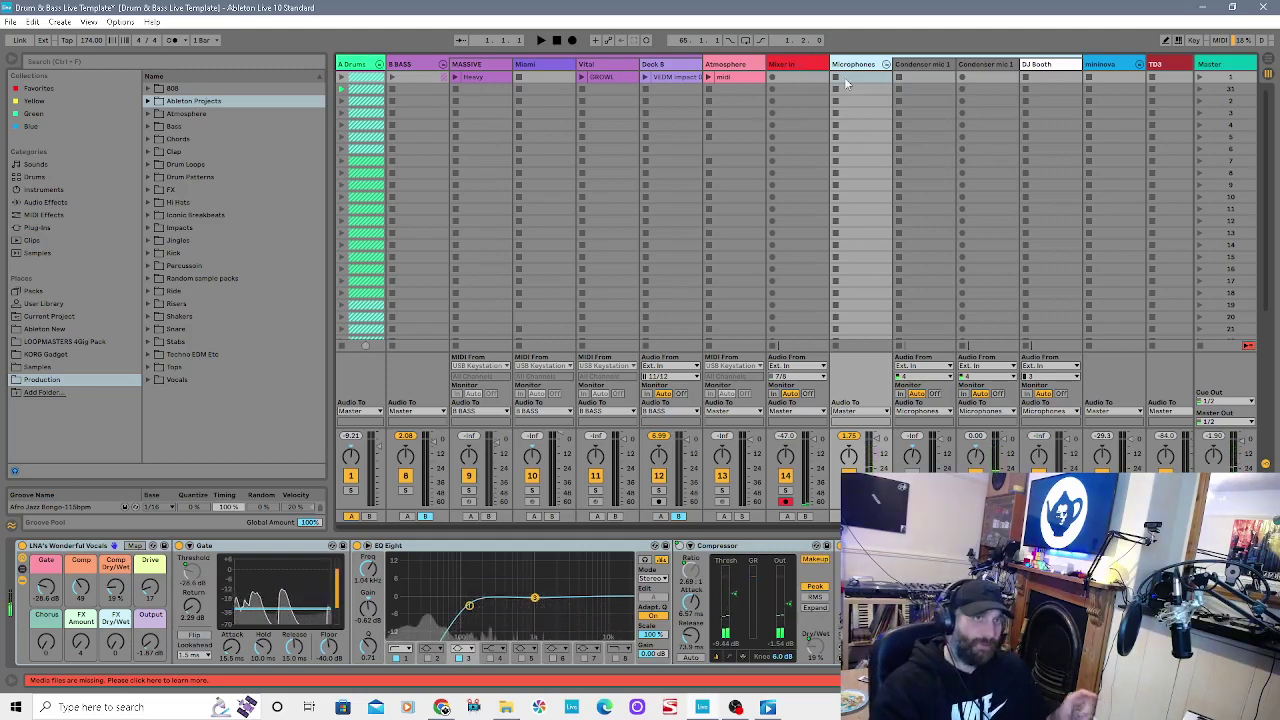
left_click(1002, 65)
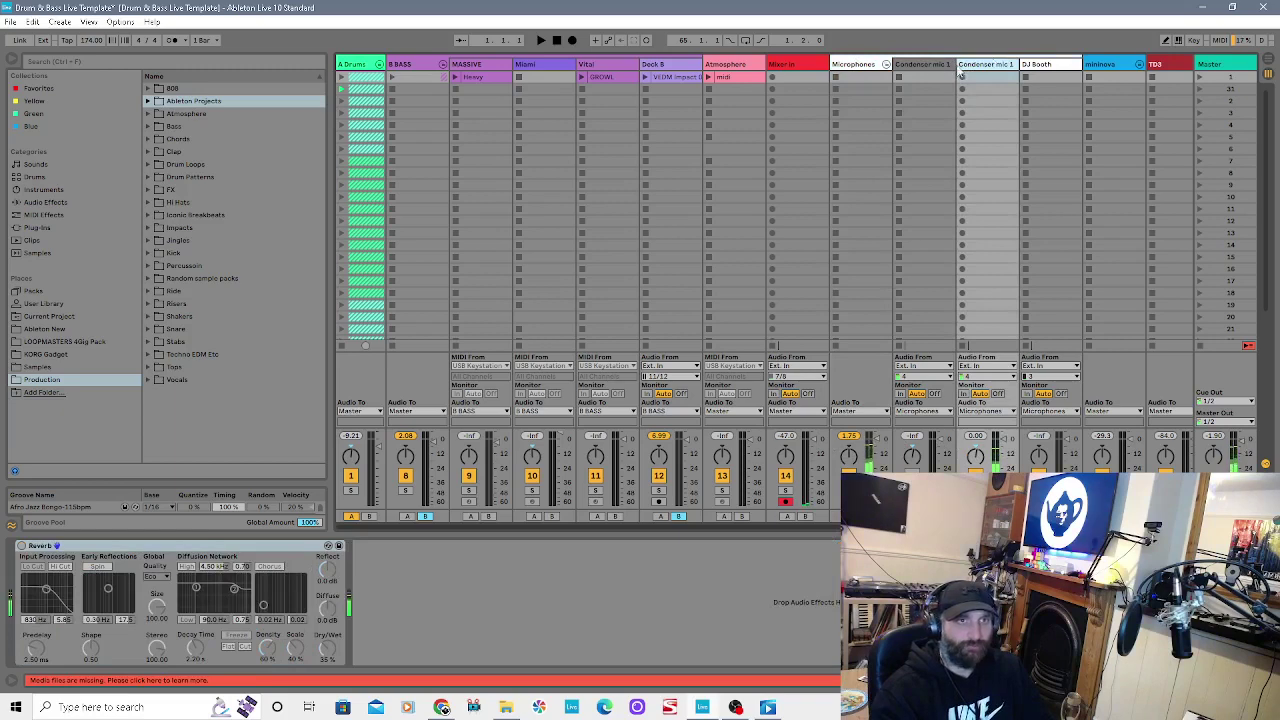
right_click(857, 66)
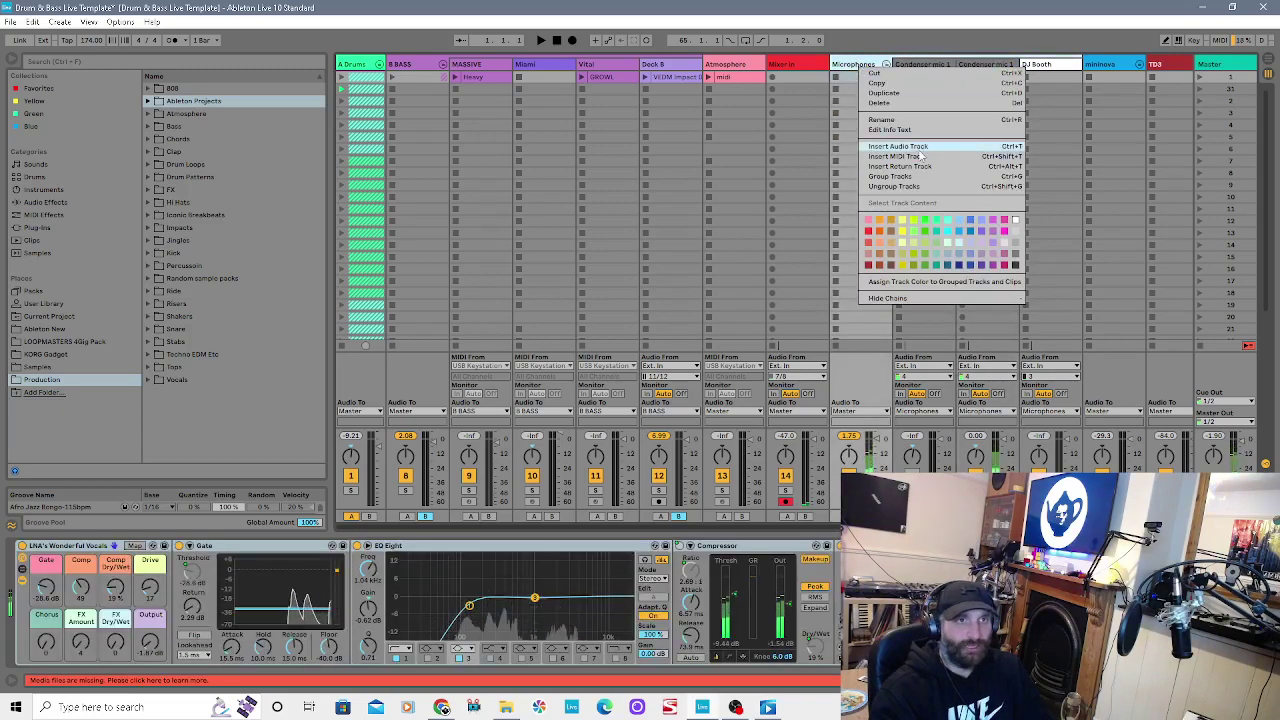
left_click(906, 29)
left_click(886, 64)
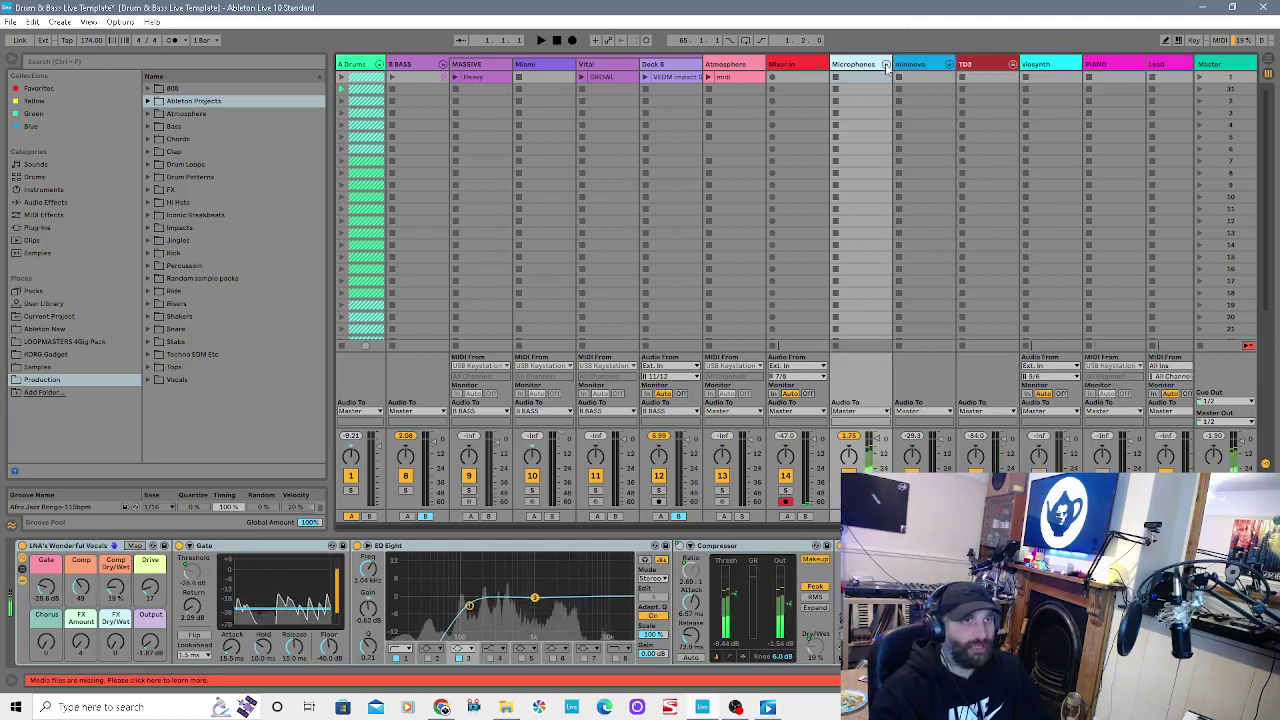
left_click(886, 64)
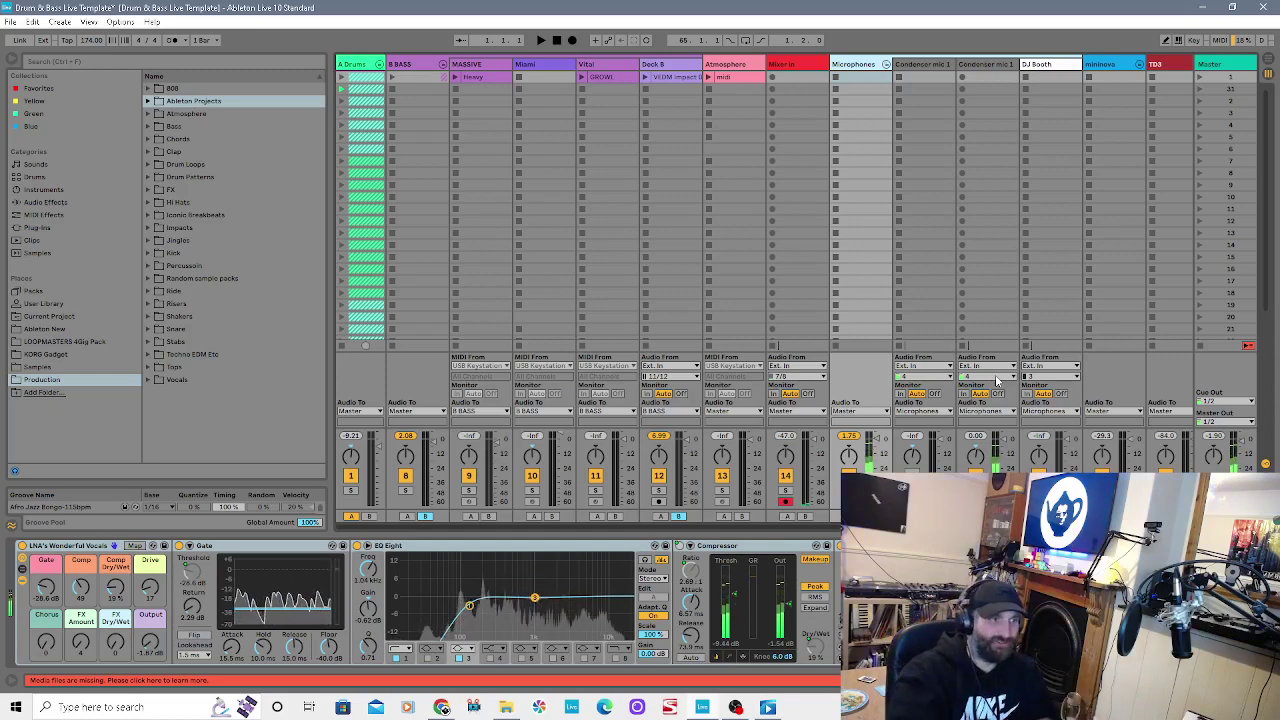
Step: Check the available input channels of the condenser mic track beside DJ Booth and review the set's MIDI mappings
mouse_move(740, 710)
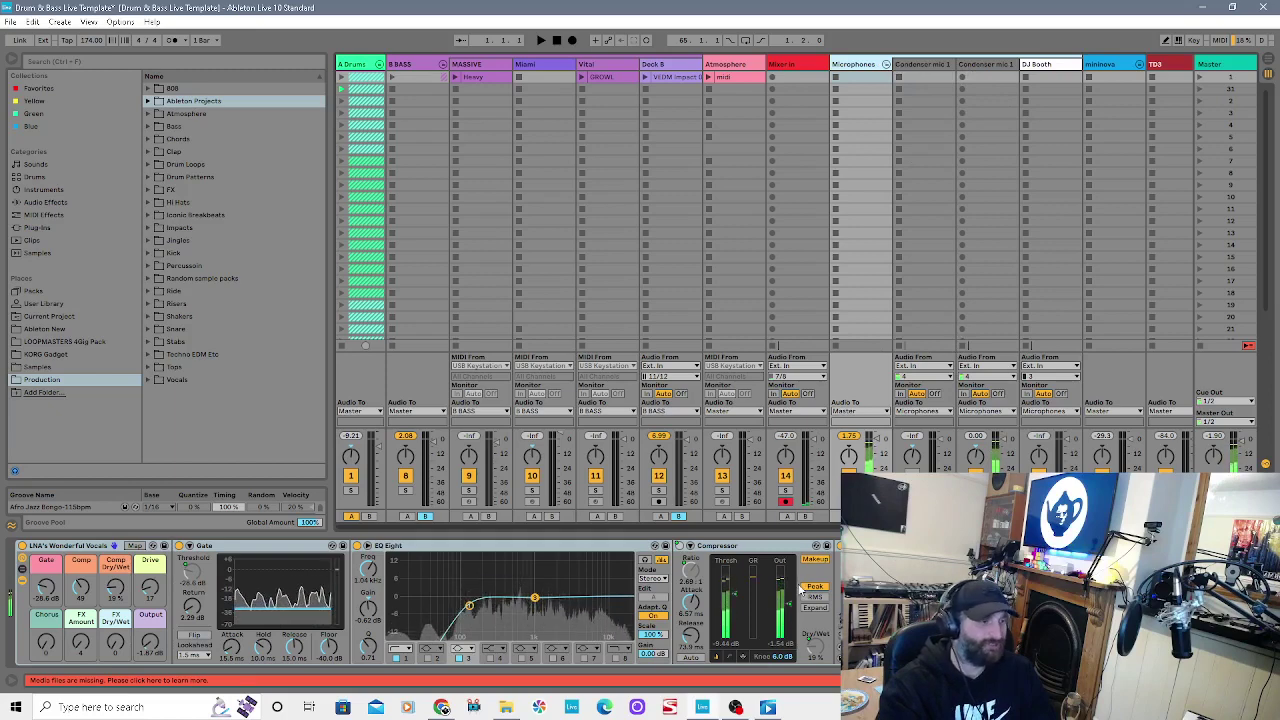
left_click(1001, 377)
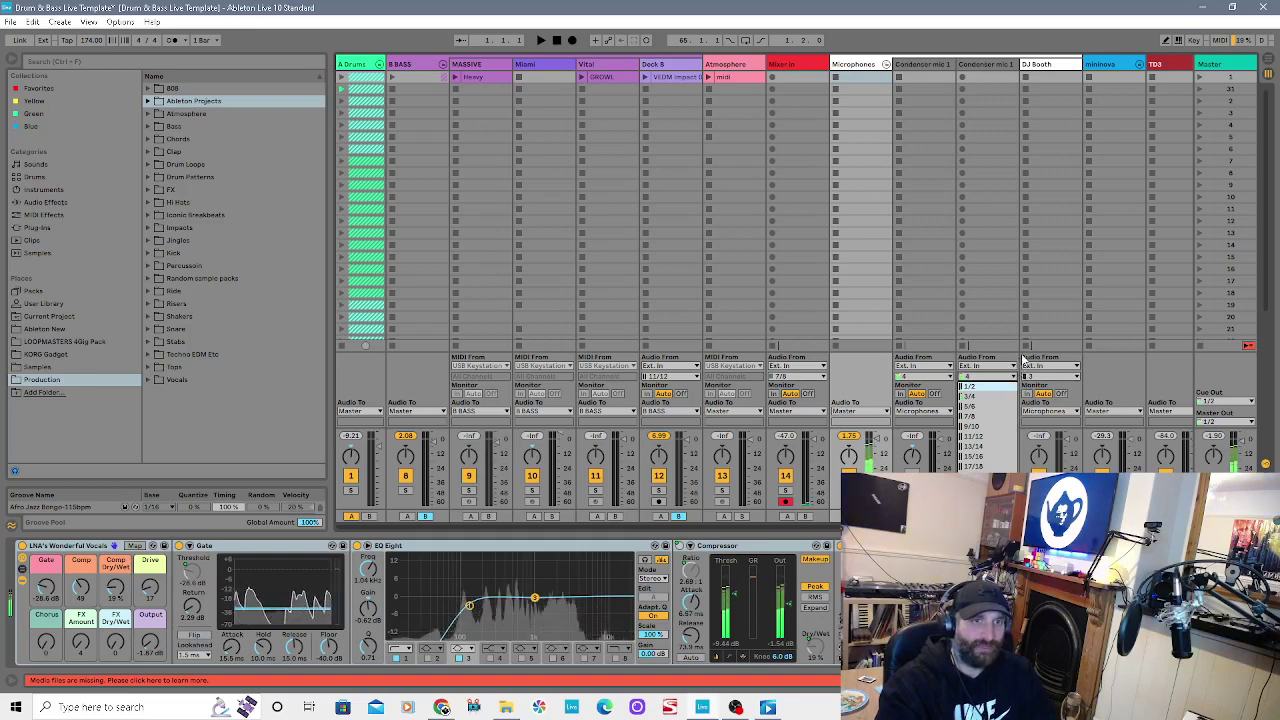
left_click(1021, 361)
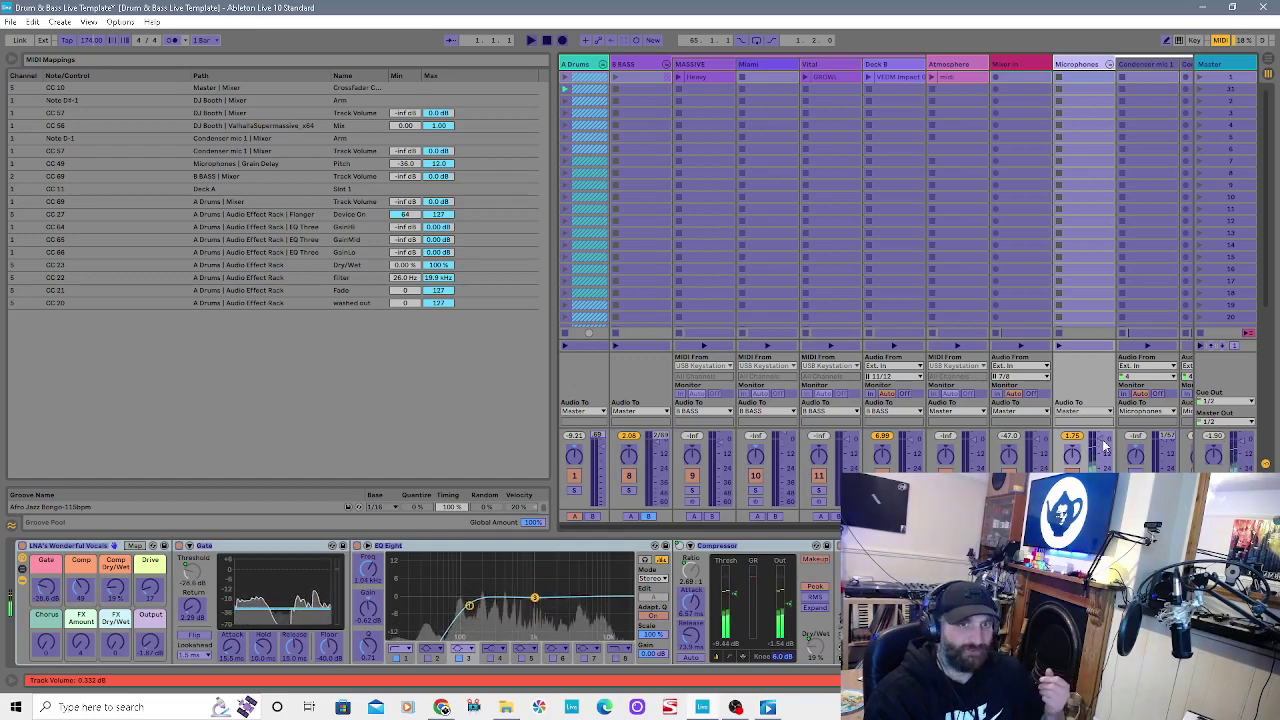
left_click(1220, 40)
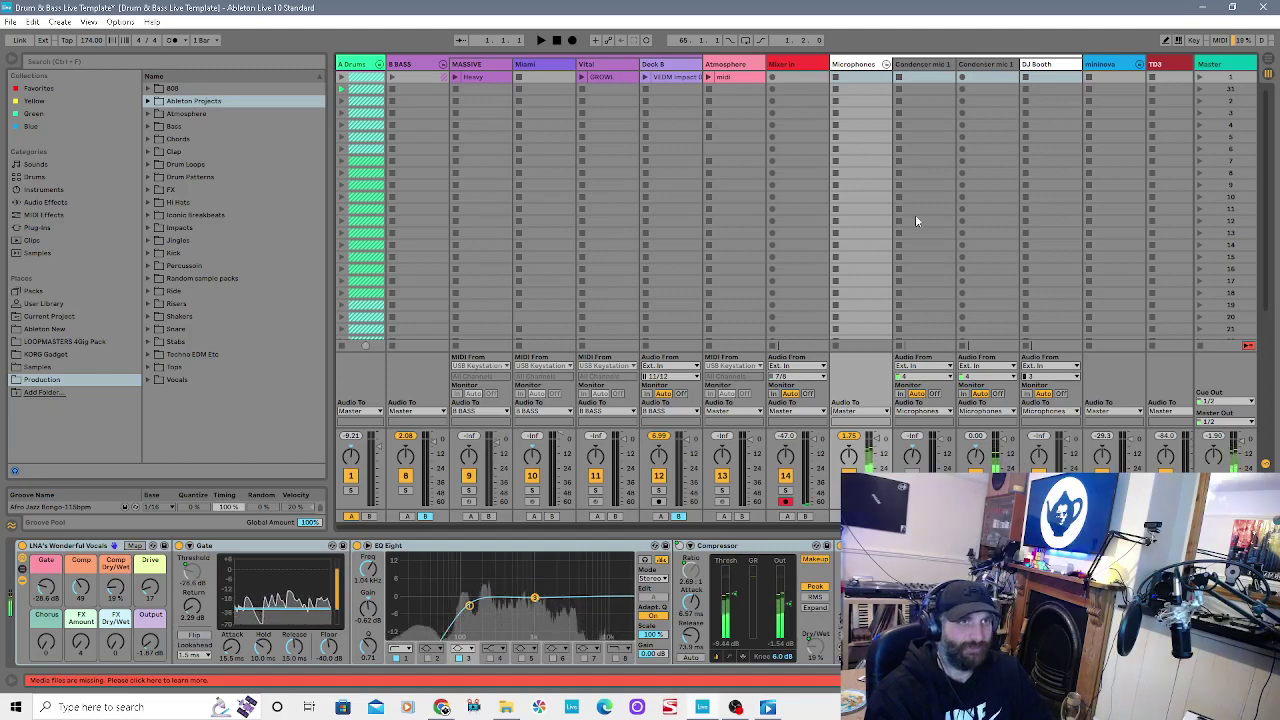
Step: Fold the Microphones group and show the Mixer in track's effect devices
left_click(886, 64)
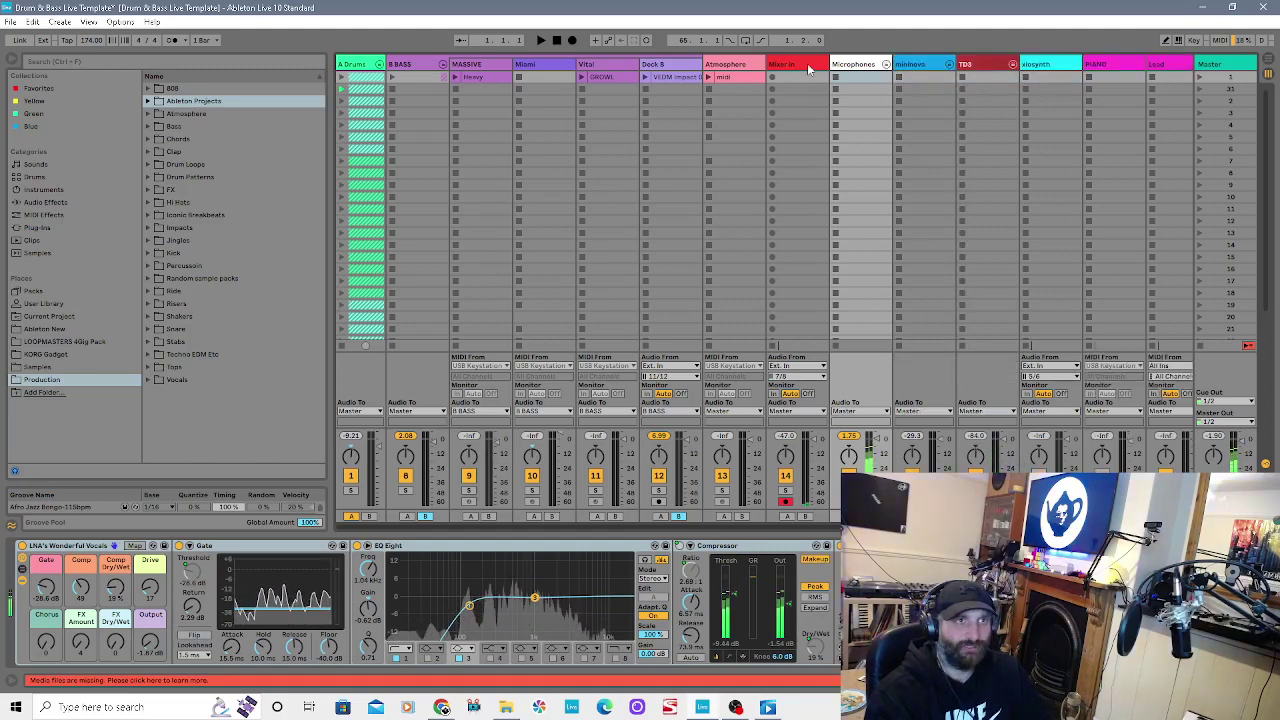
left_click(807, 64)
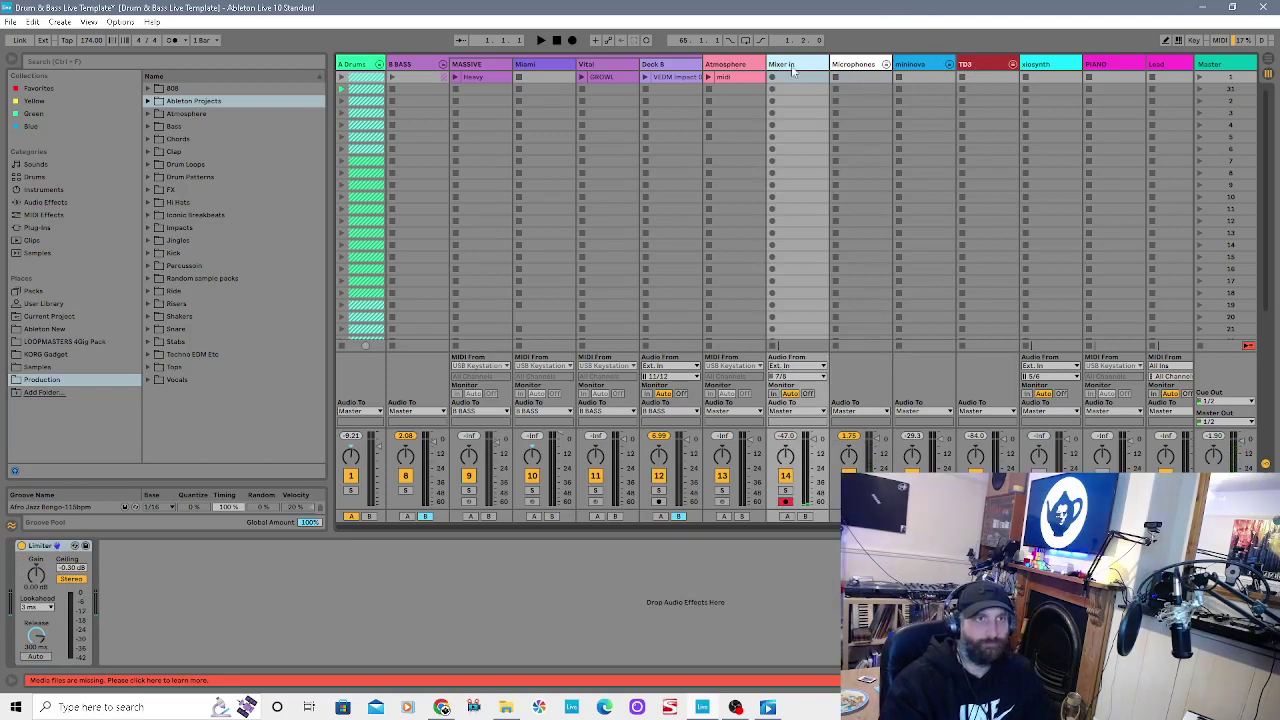
left_click(800, 62)
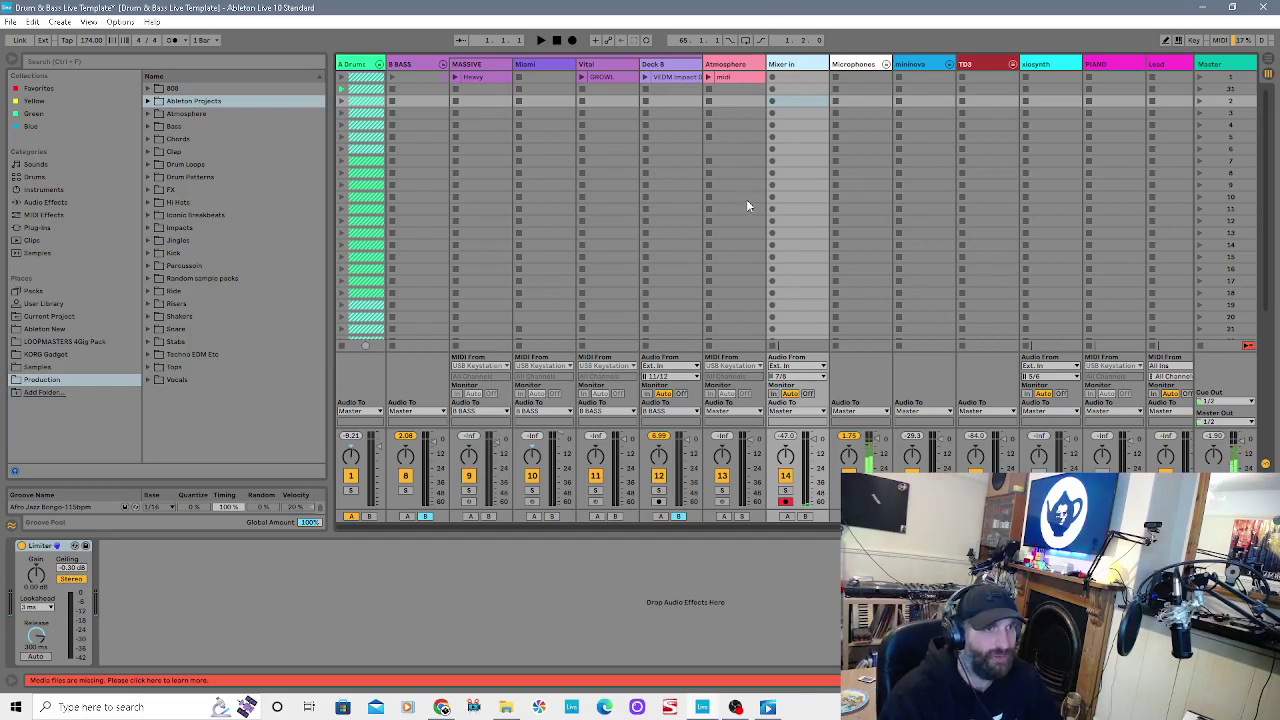
double_click(800, 68)
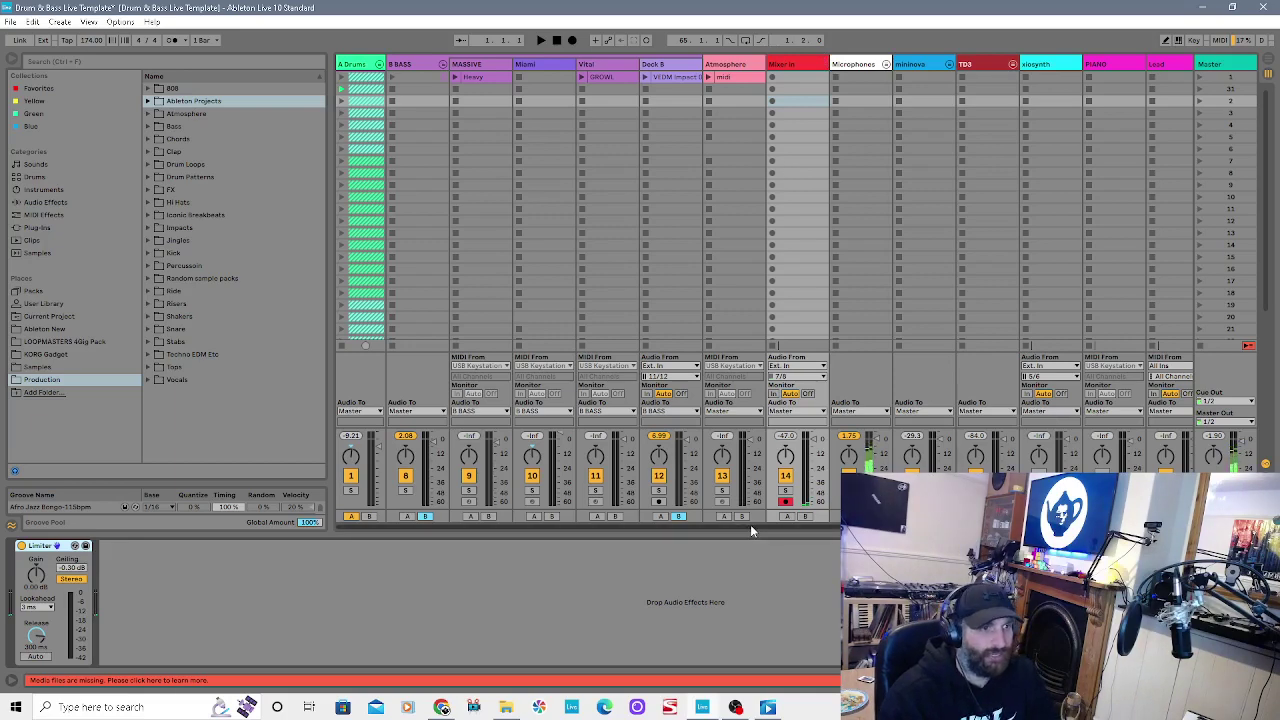
left_click(719, 531)
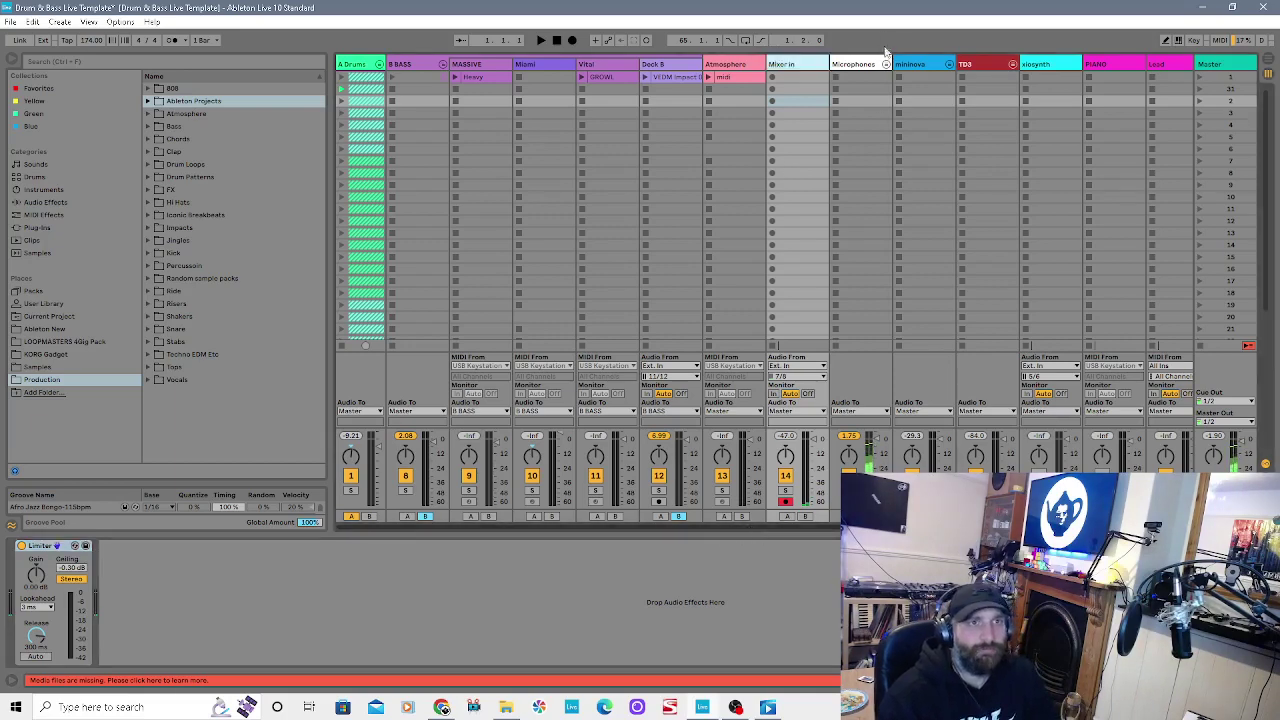
Step: Unfold the mininova group, inspect the devices on its midi and audio tracks, and fold the group again
left_click_drag(819, 526, 933, 526)
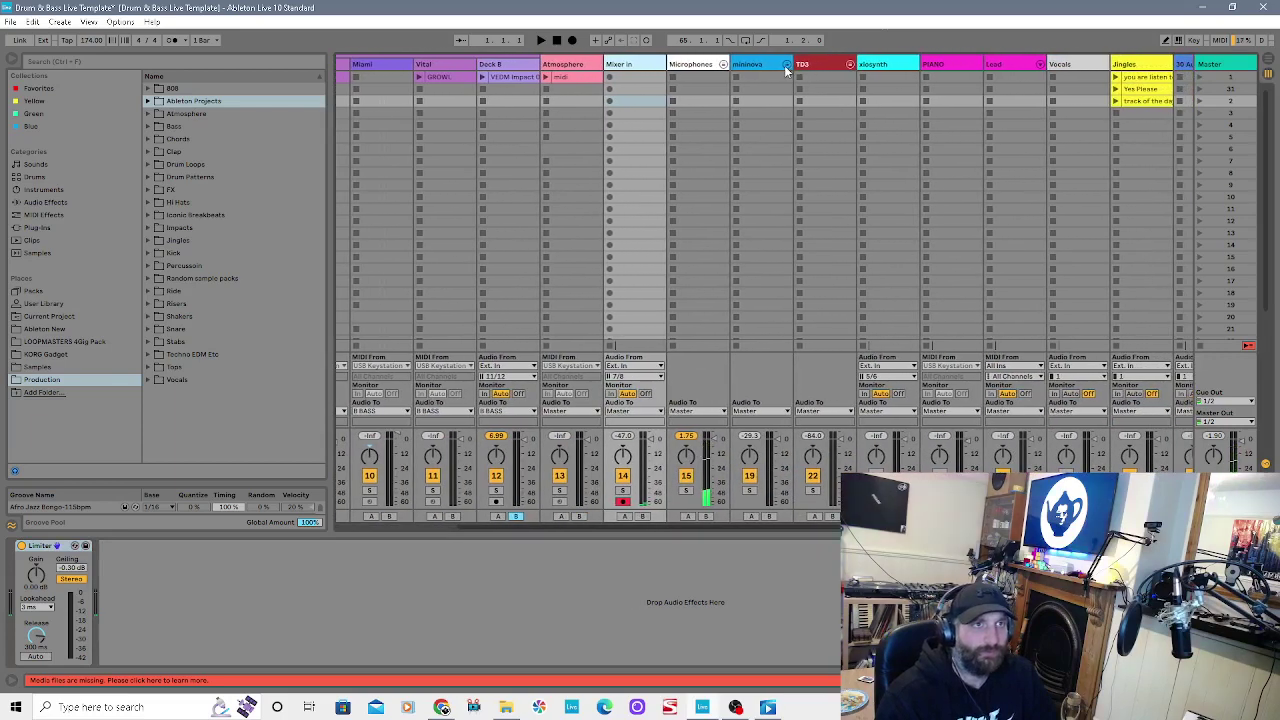
left_click(787, 65)
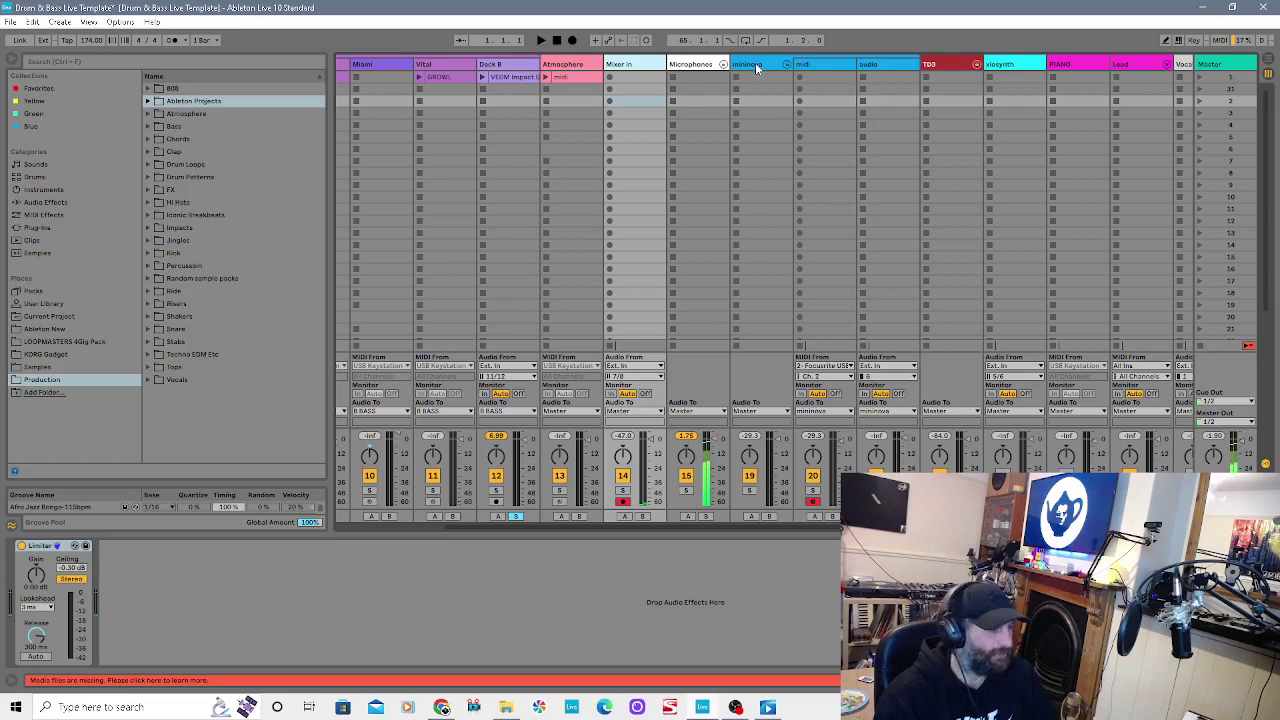
left_click(819, 65)
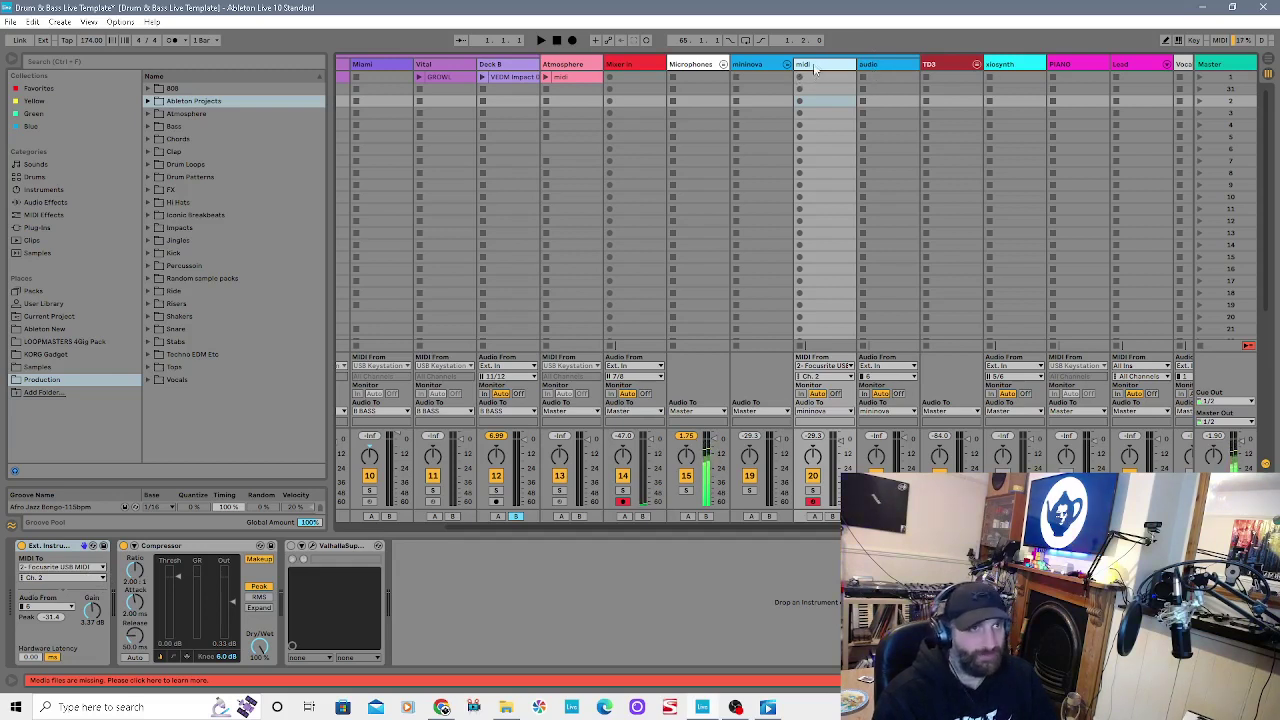
left_click(883, 67)
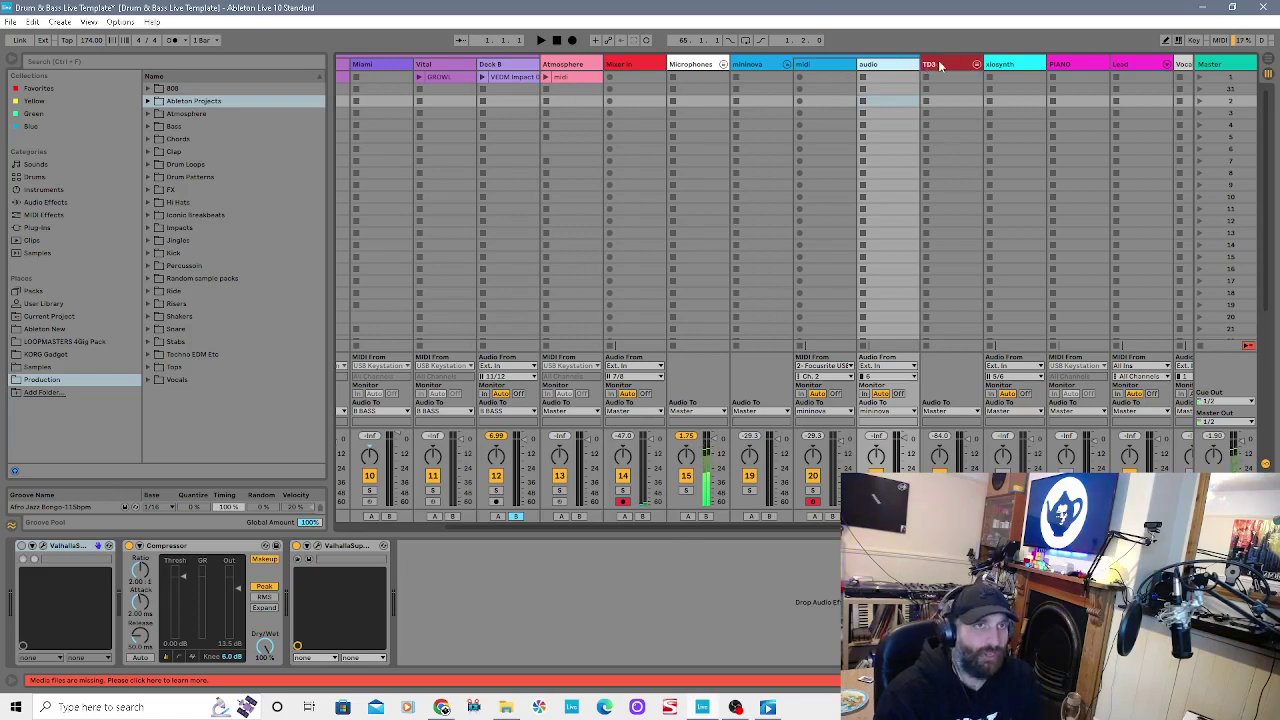
key("Delete")
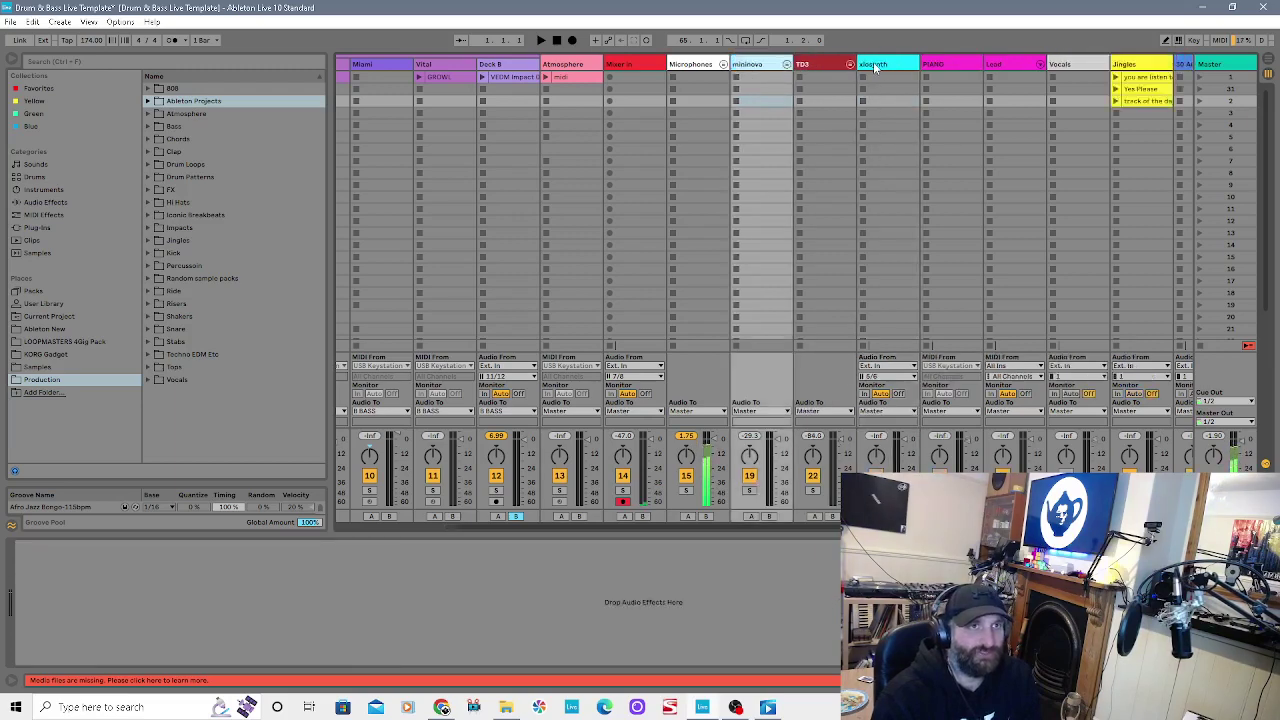
Step: Show the xiosynth track's device chain and unfold the TD3 group to view its midi and audio tracks
left_click(876, 66)
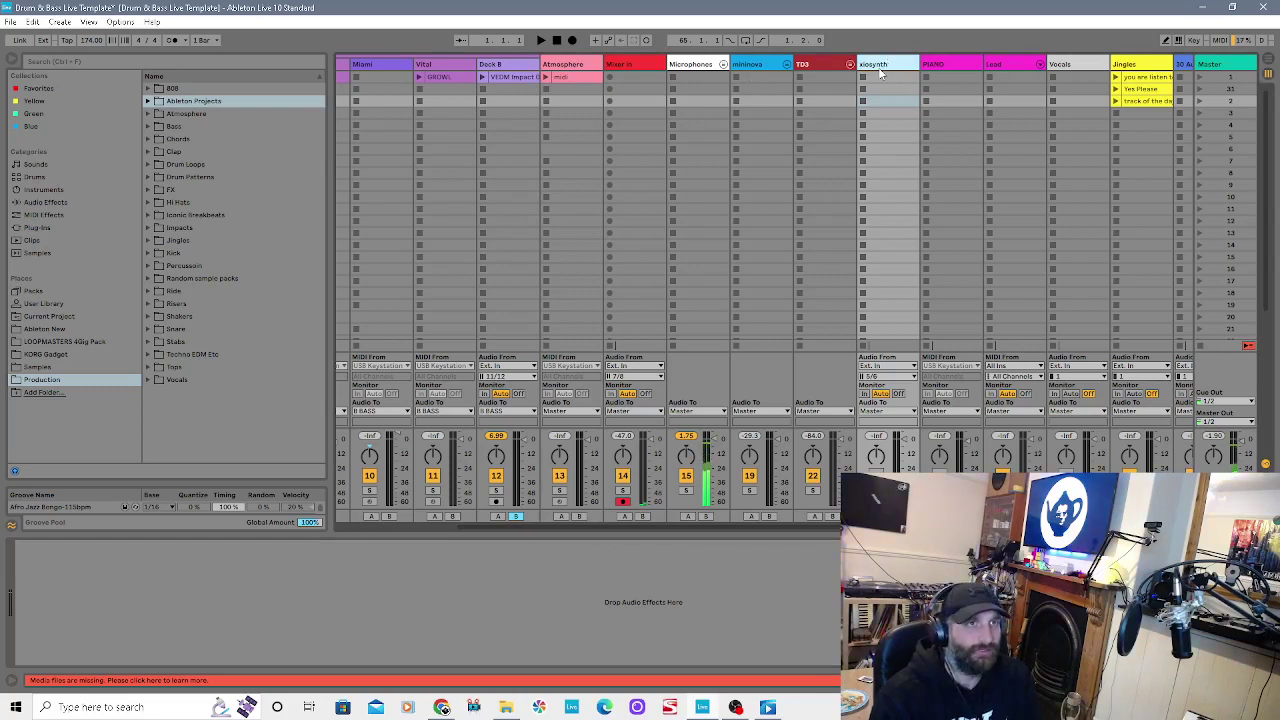
left_click(850, 65)
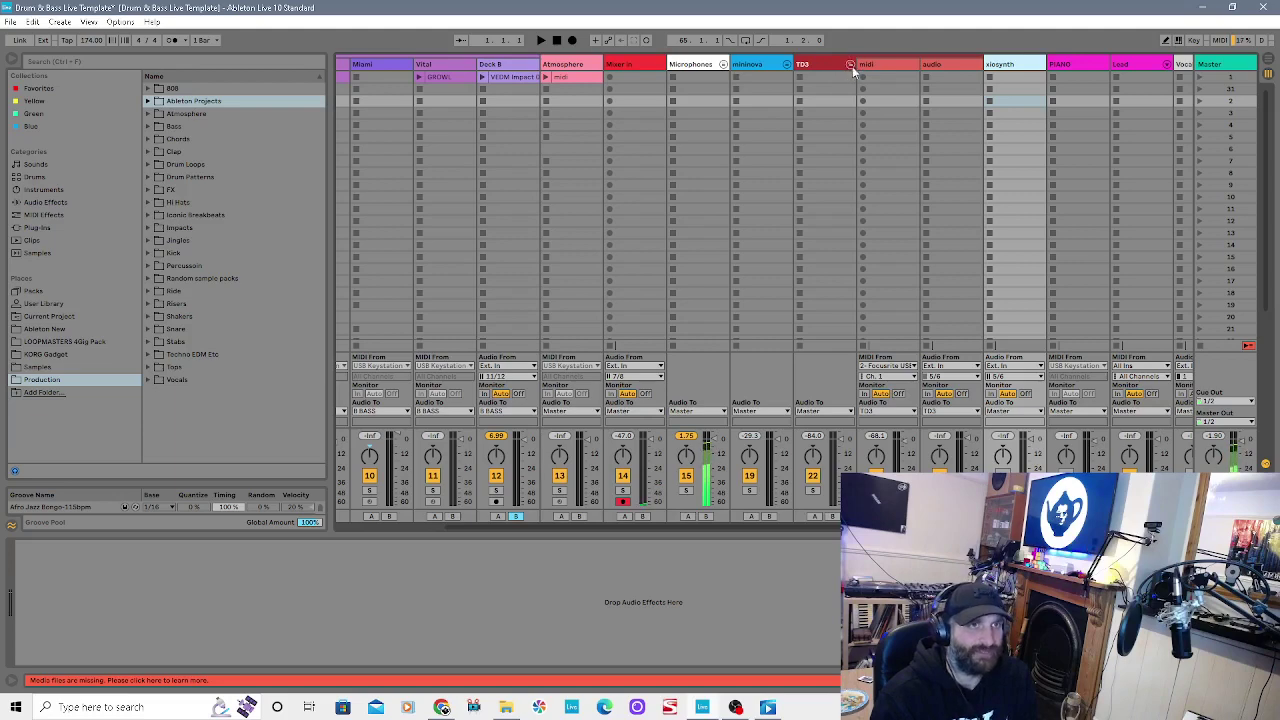
Step: Show the device chain of the midi track inside the TD3 group and fold the group
left_click(890, 68)
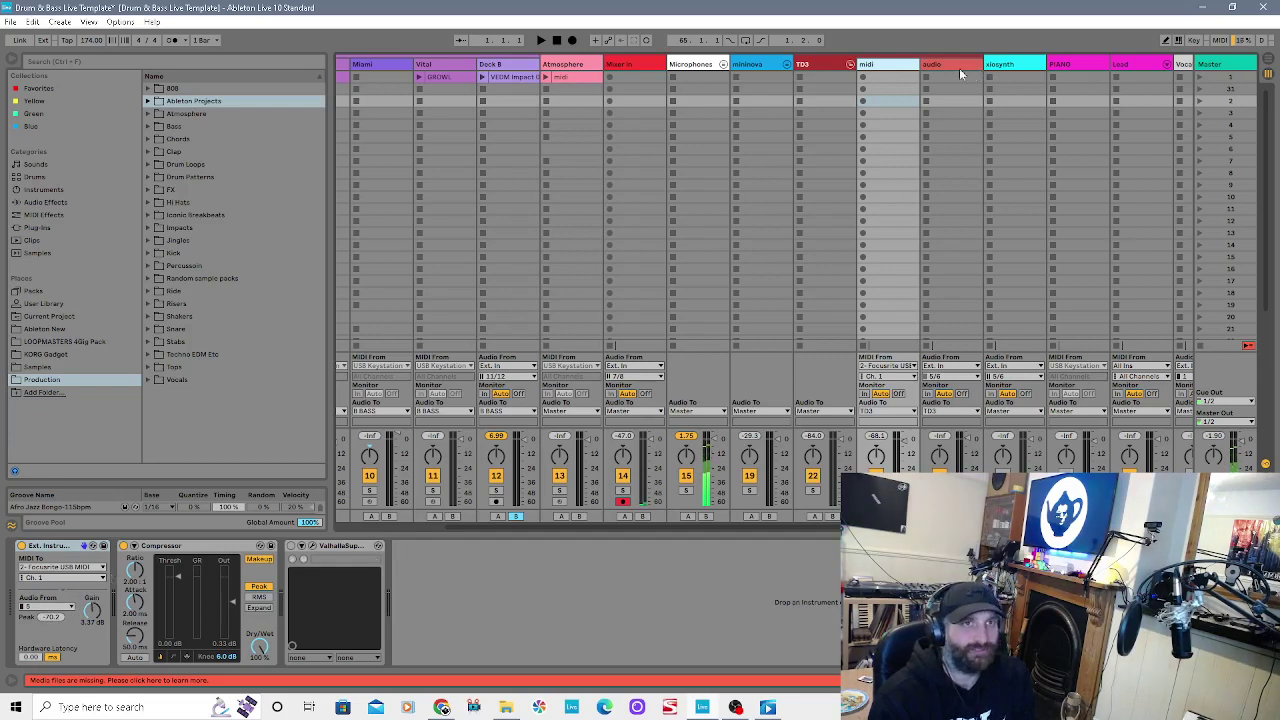
key("Delete")
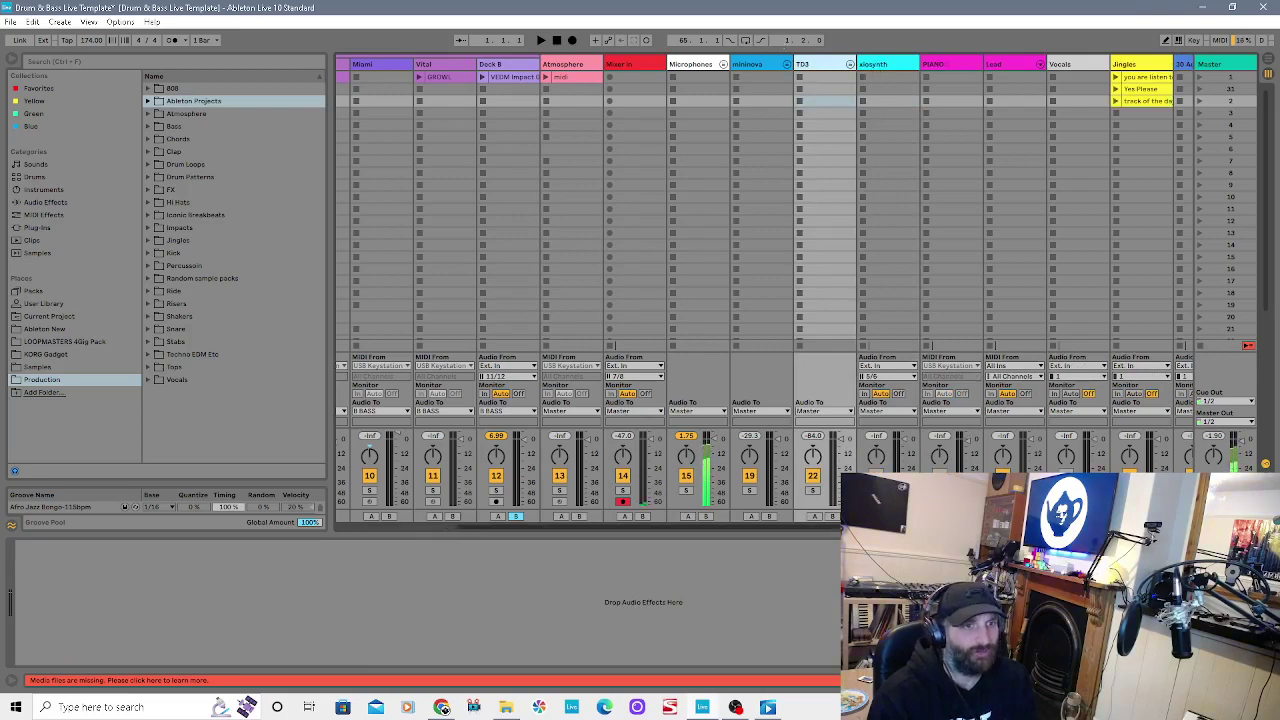
Step: Select the Jingles track, and set the Gate macro of the Microphones group's vocal rack to -35.8 dB
left_click_drag(900, 527, 966, 527)
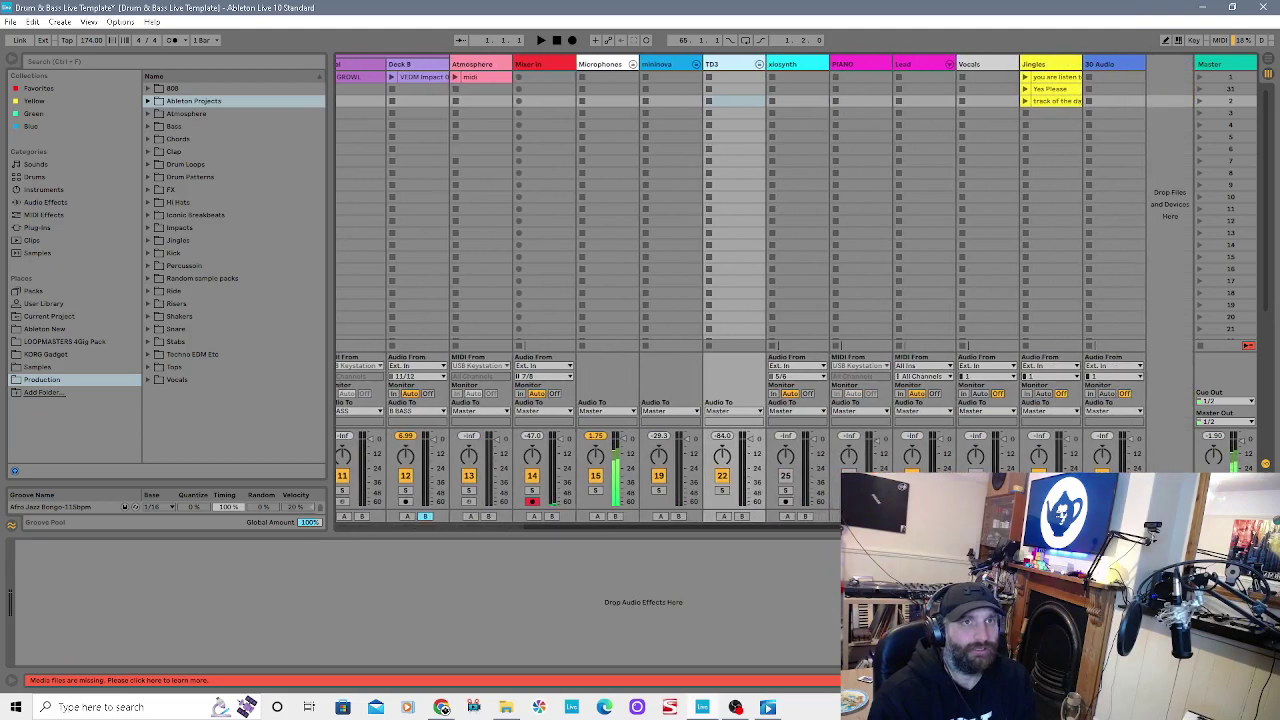
left_click(1067, 67)
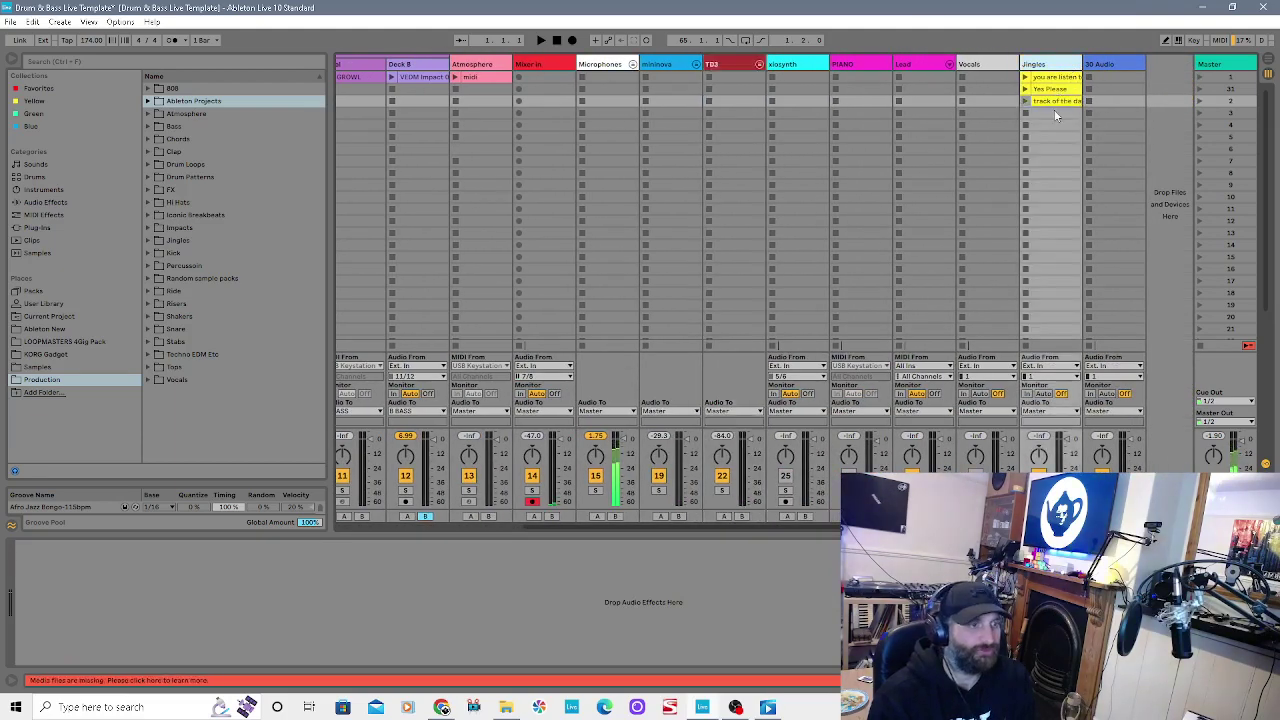
left_click(620, 70)
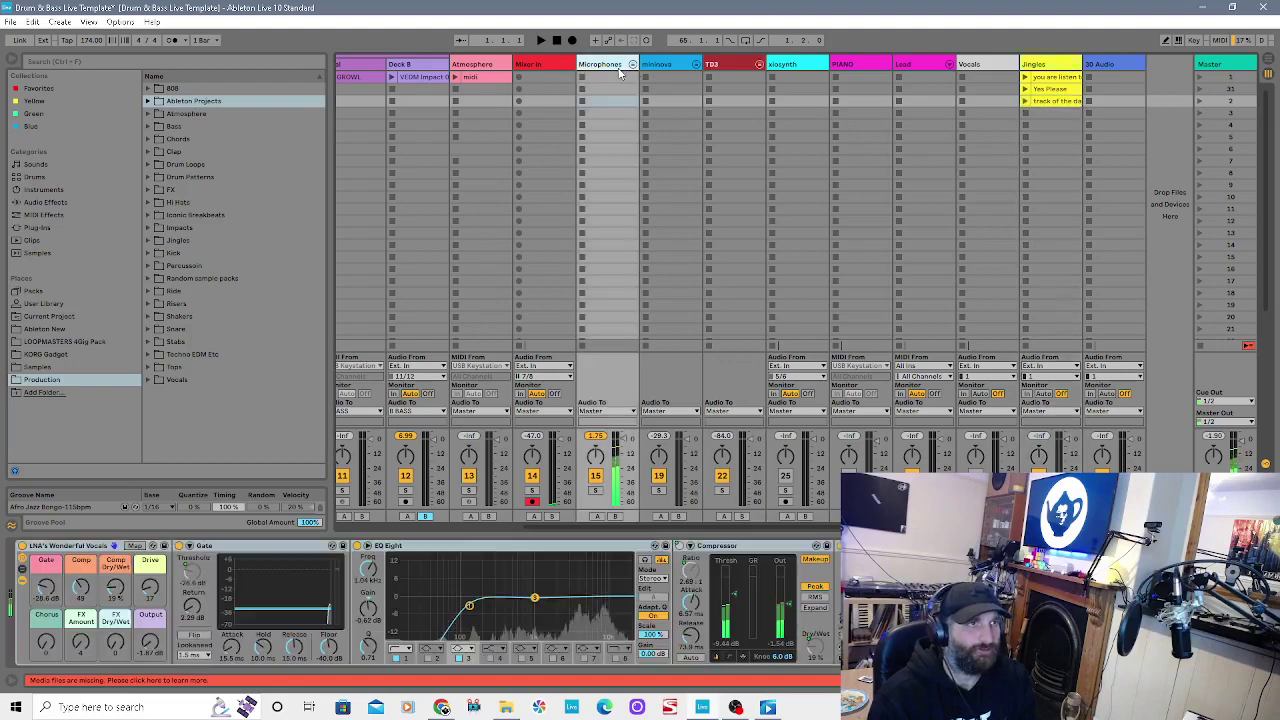
left_click_drag(46, 588, 46, 600)
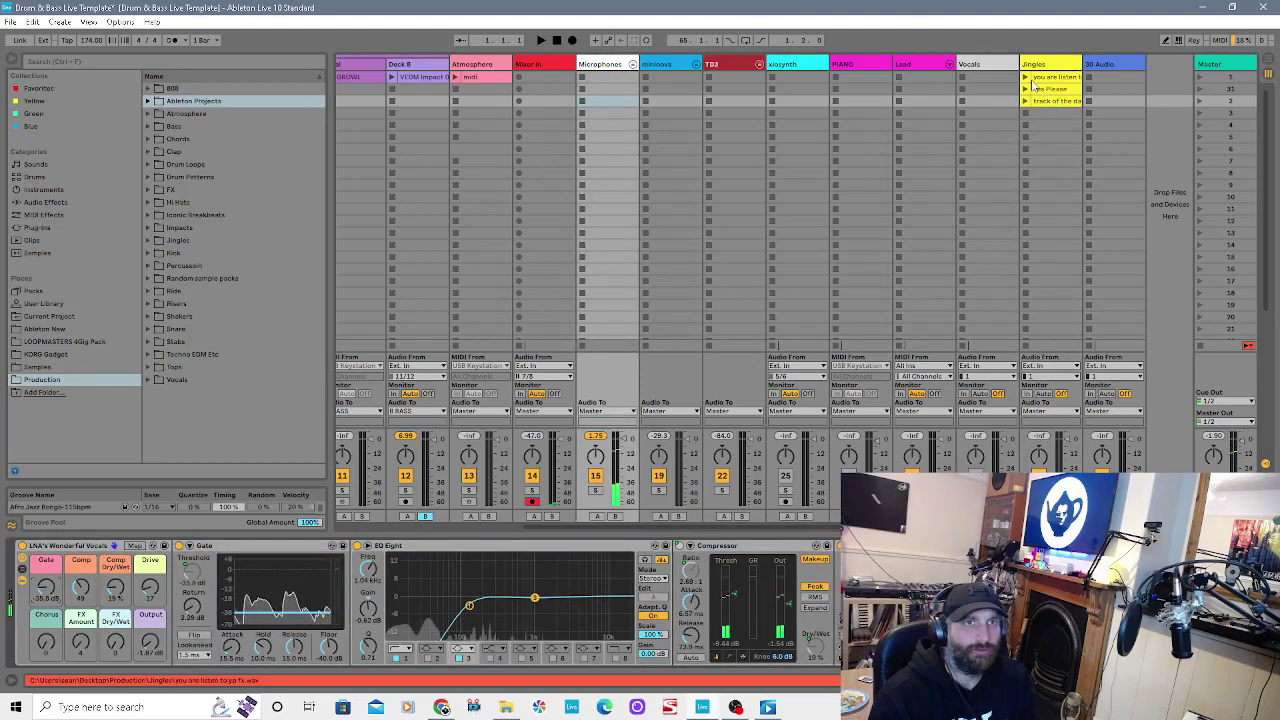
Step: Play the Yes Please clip on the Jingles track and show its sample in the clip view
left_click(1025, 88)
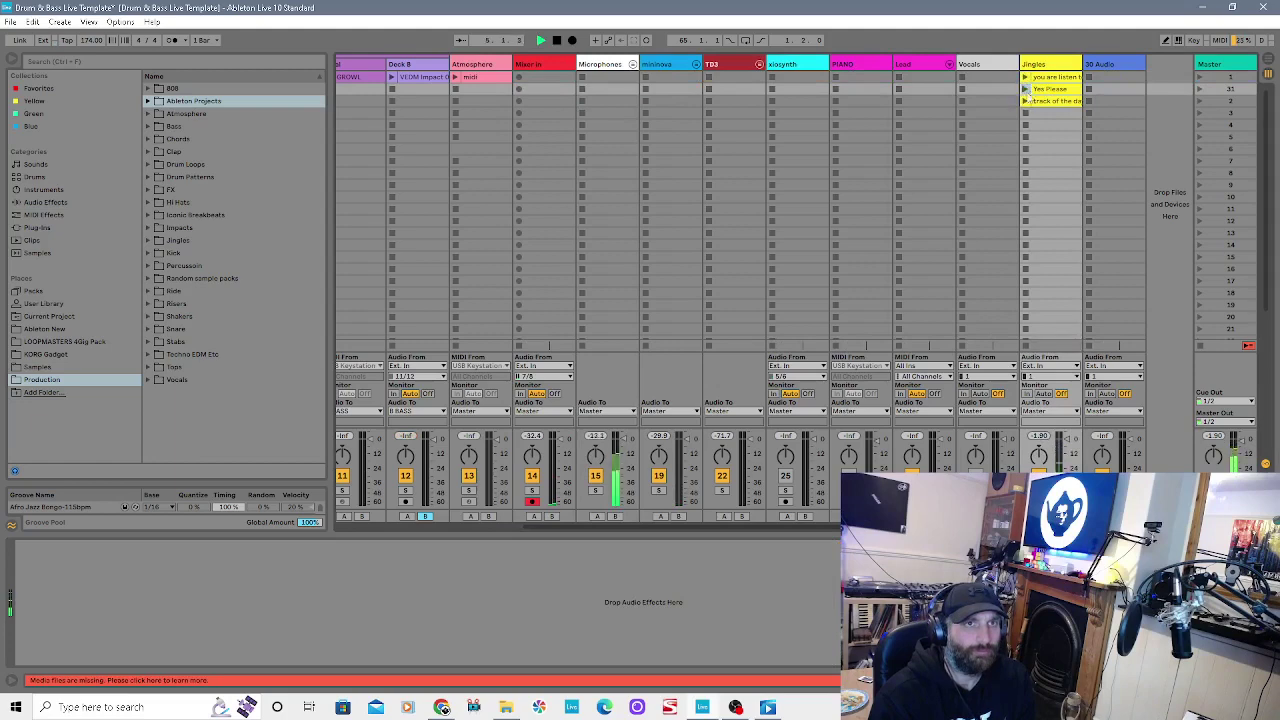
left_click(1040, 92)
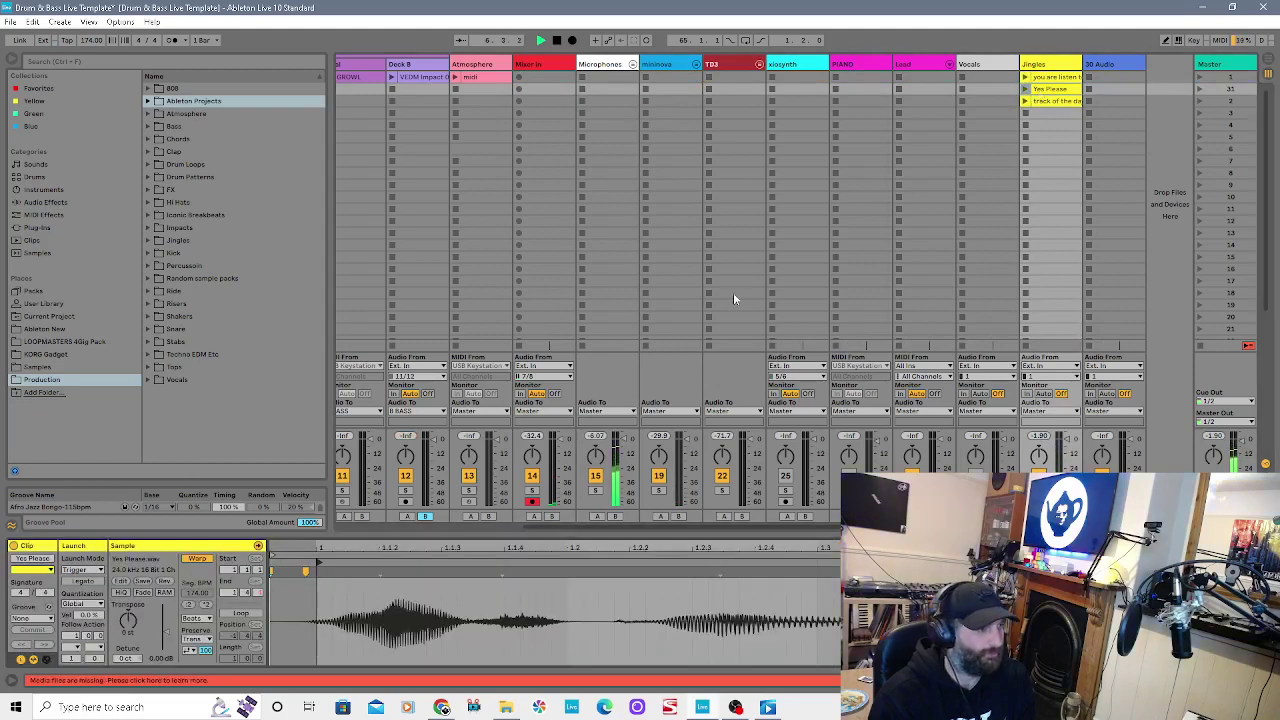
left_click(1024, 91)
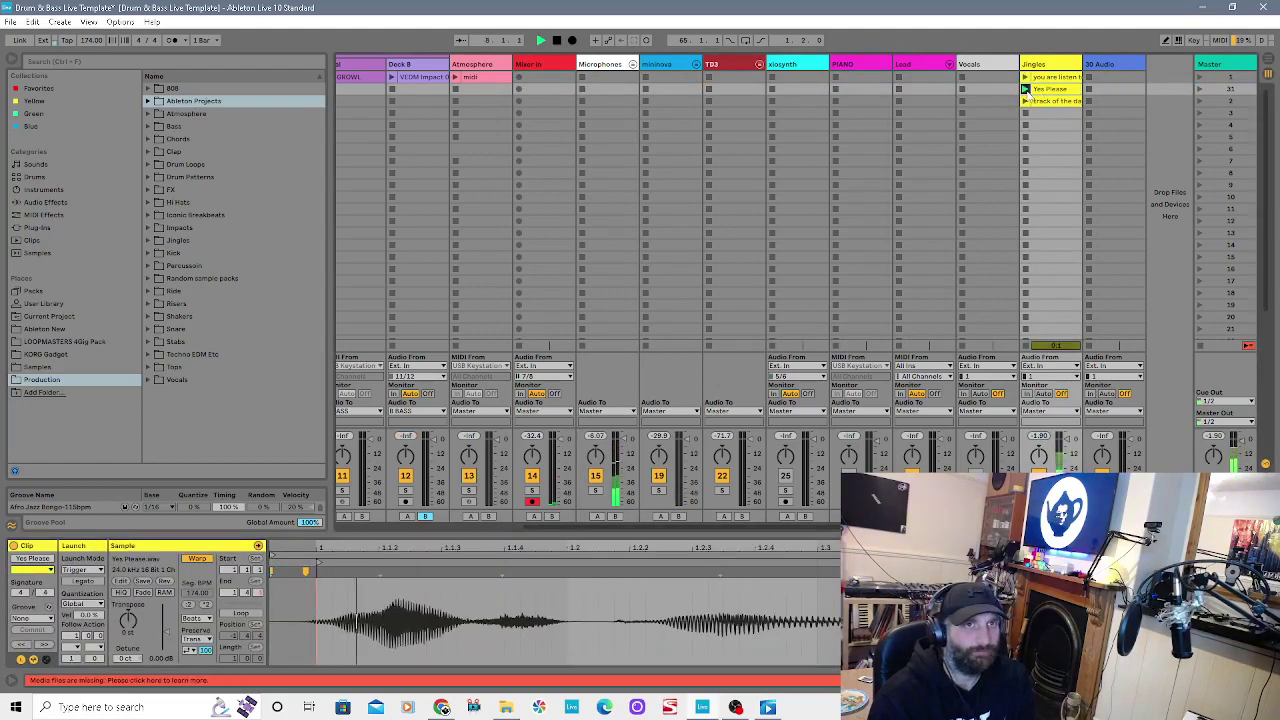
Step: Audition the "track of the da…" jingle clip twice, stopping playback after each run
left_click(1025, 102)
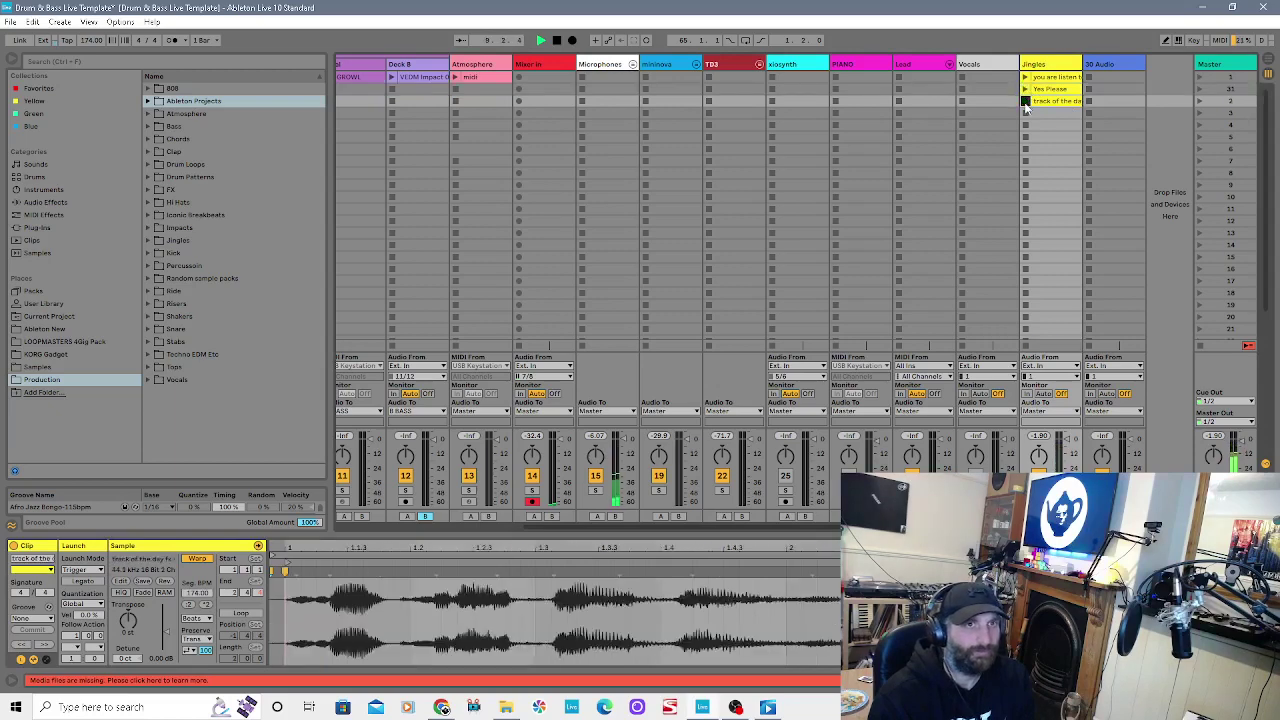
left_click(1025, 114)
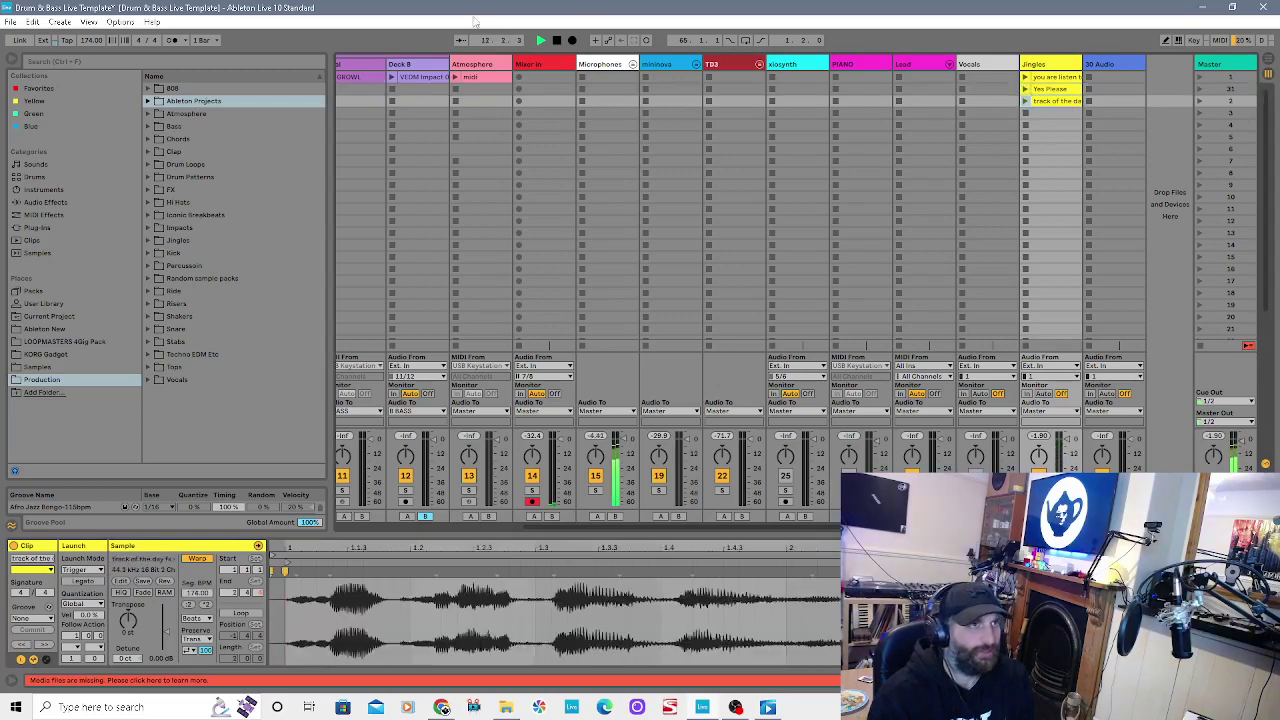
left_click(557, 41)
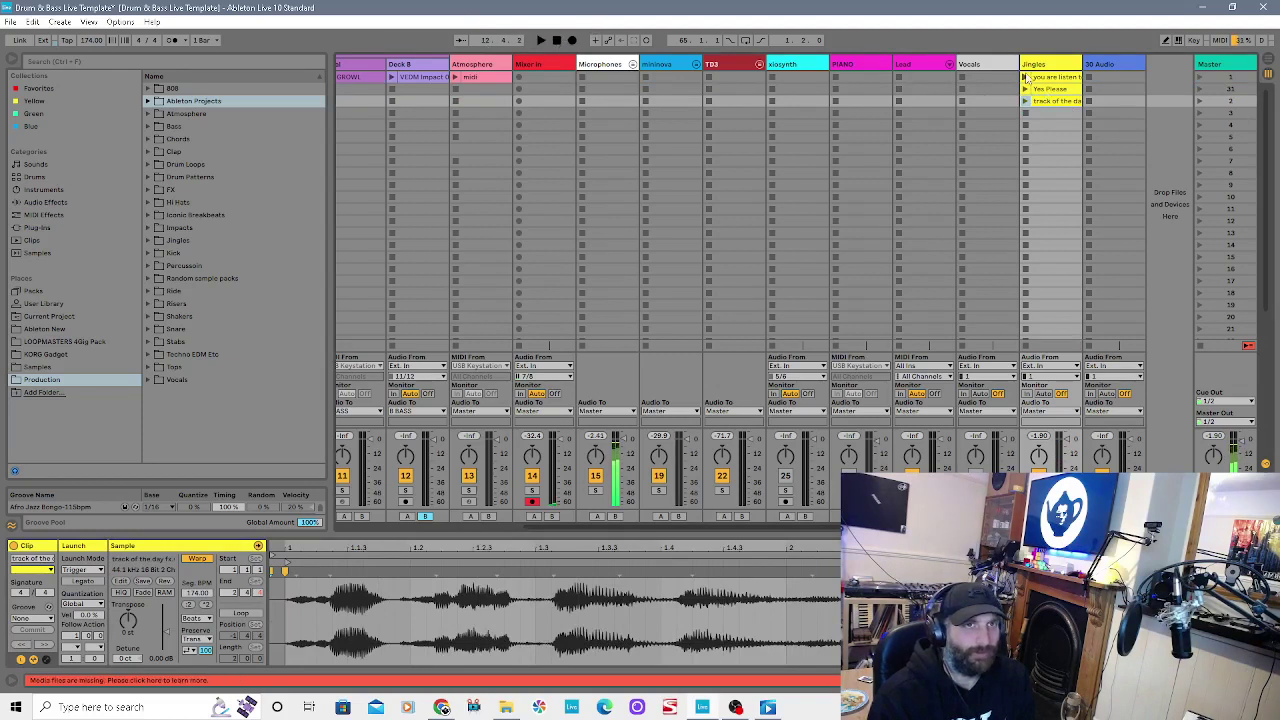
left_click(1025, 101)
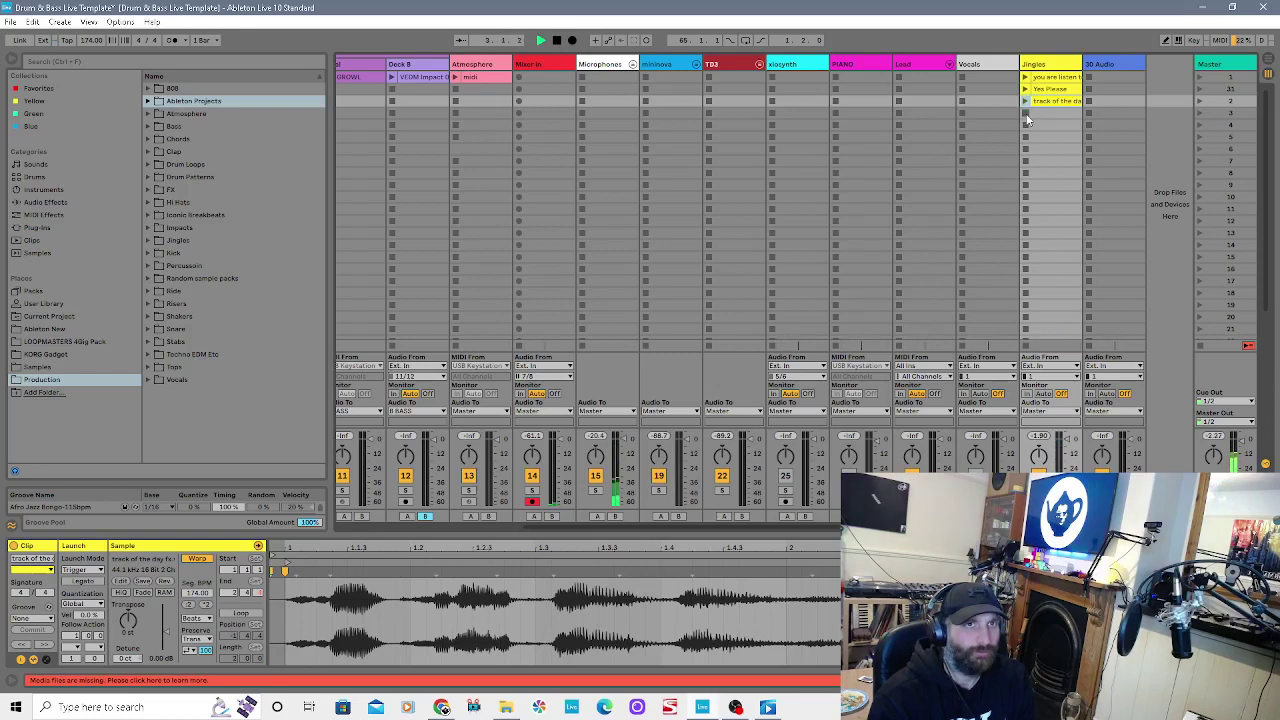
left_click(556, 42)
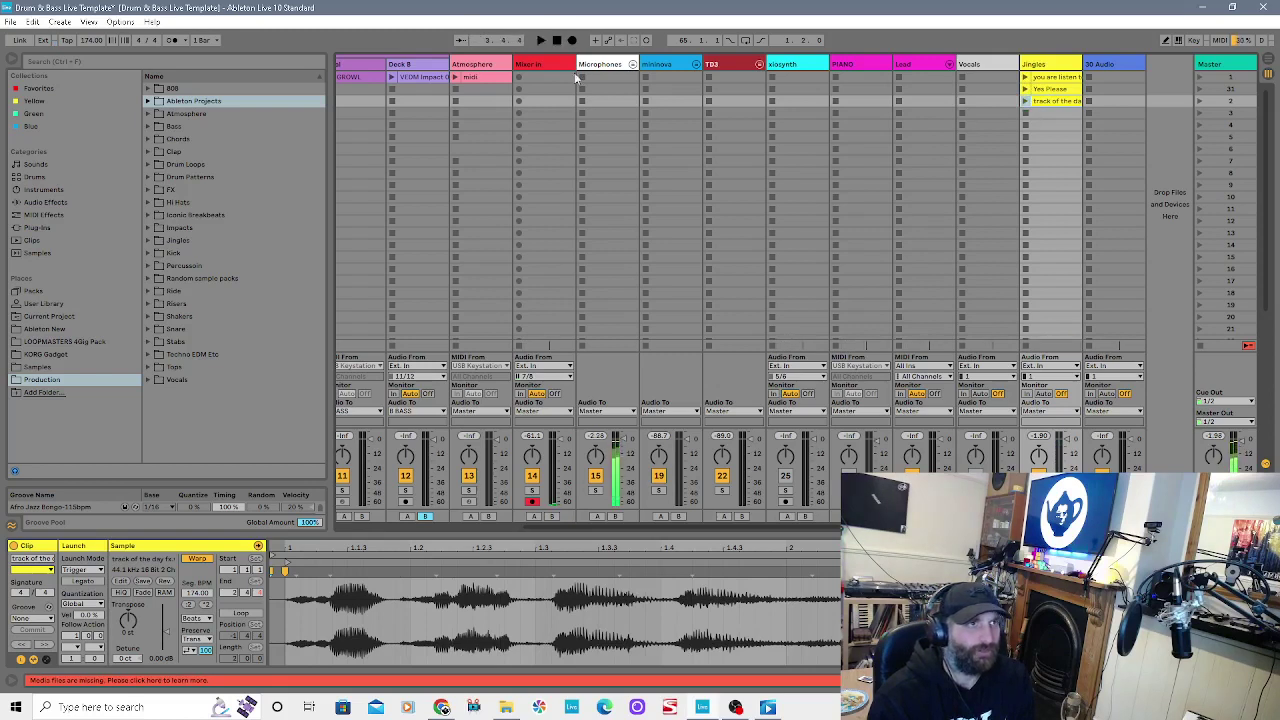
Step: Audition the "you are listen…" clip on the Jingles track and stop the clip and playback
left_click(1024, 77)
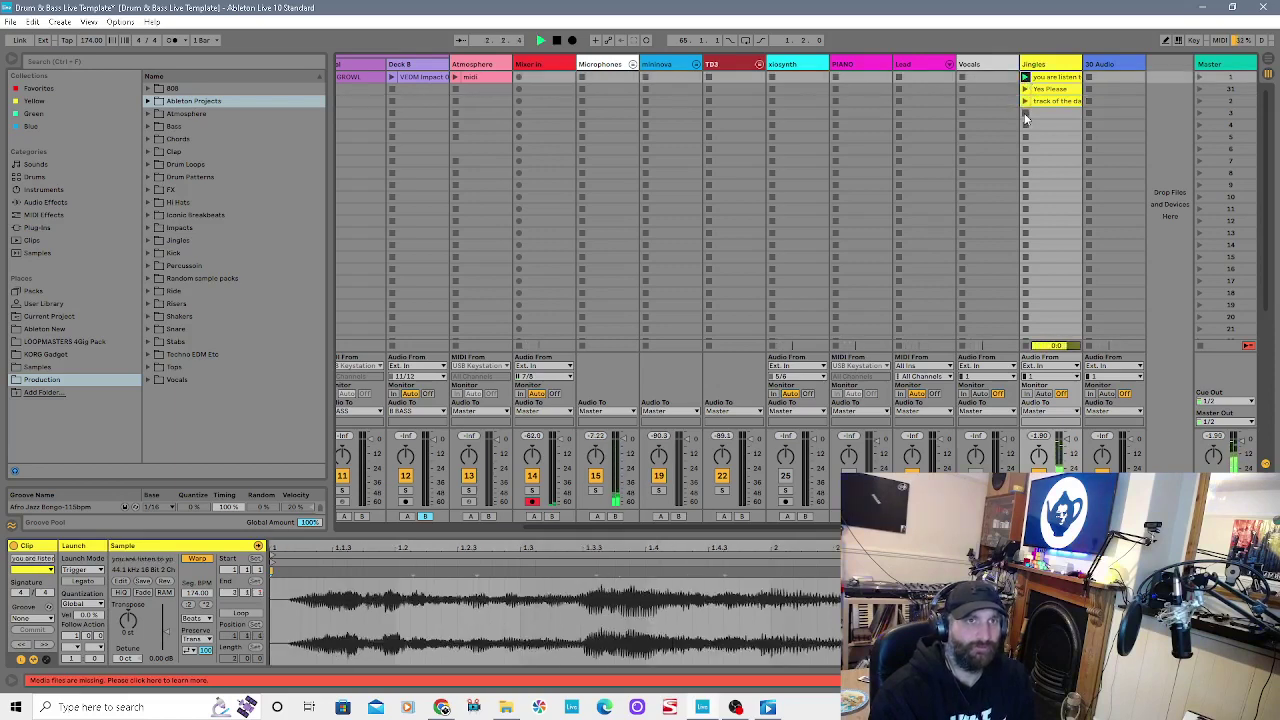
left_click(1025, 114)
left_click(557, 41)
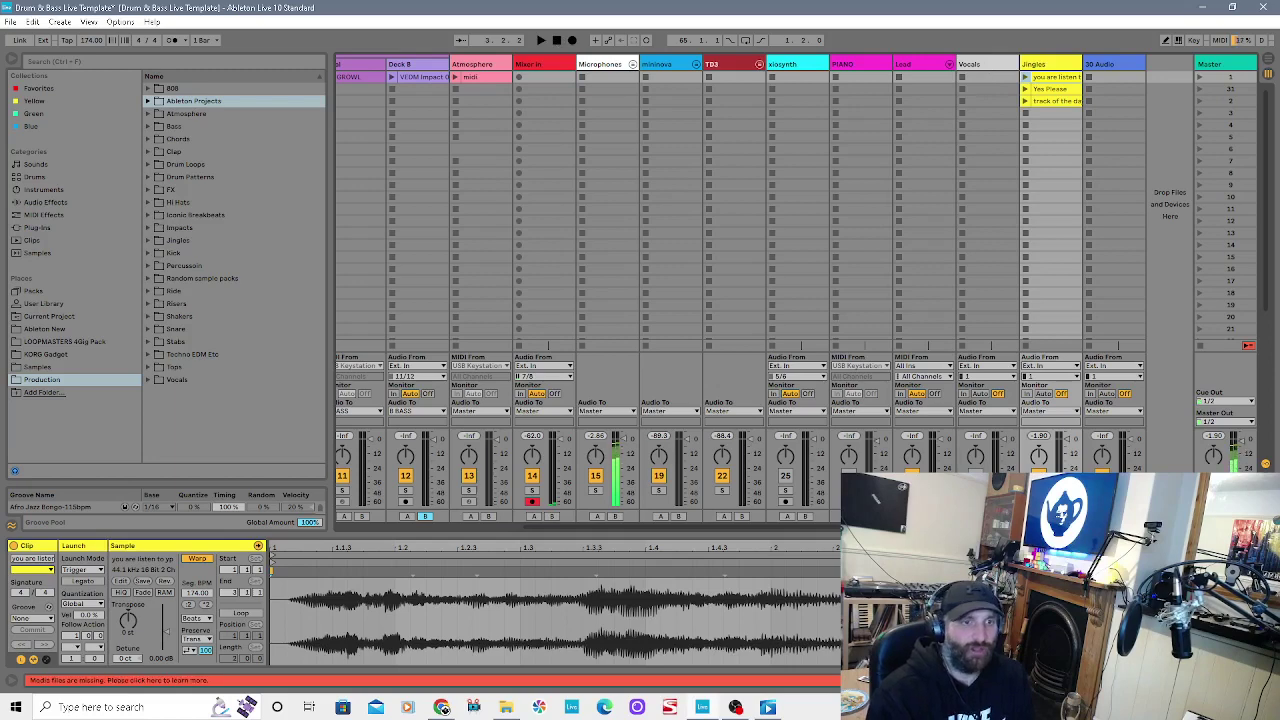
Step: Select the PIANO track and the Lead track to present them in the set
scroll(1043, 60, "left", 3)
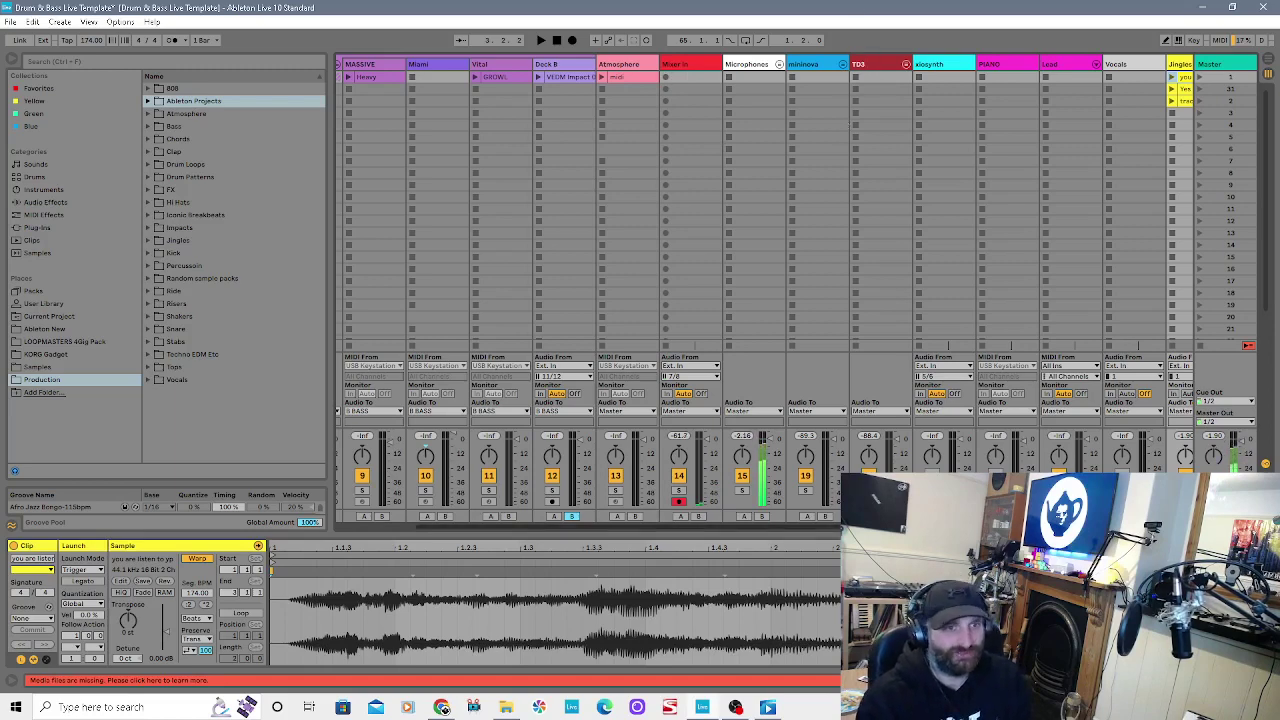
left_click_drag(776, 527, 886, 527)
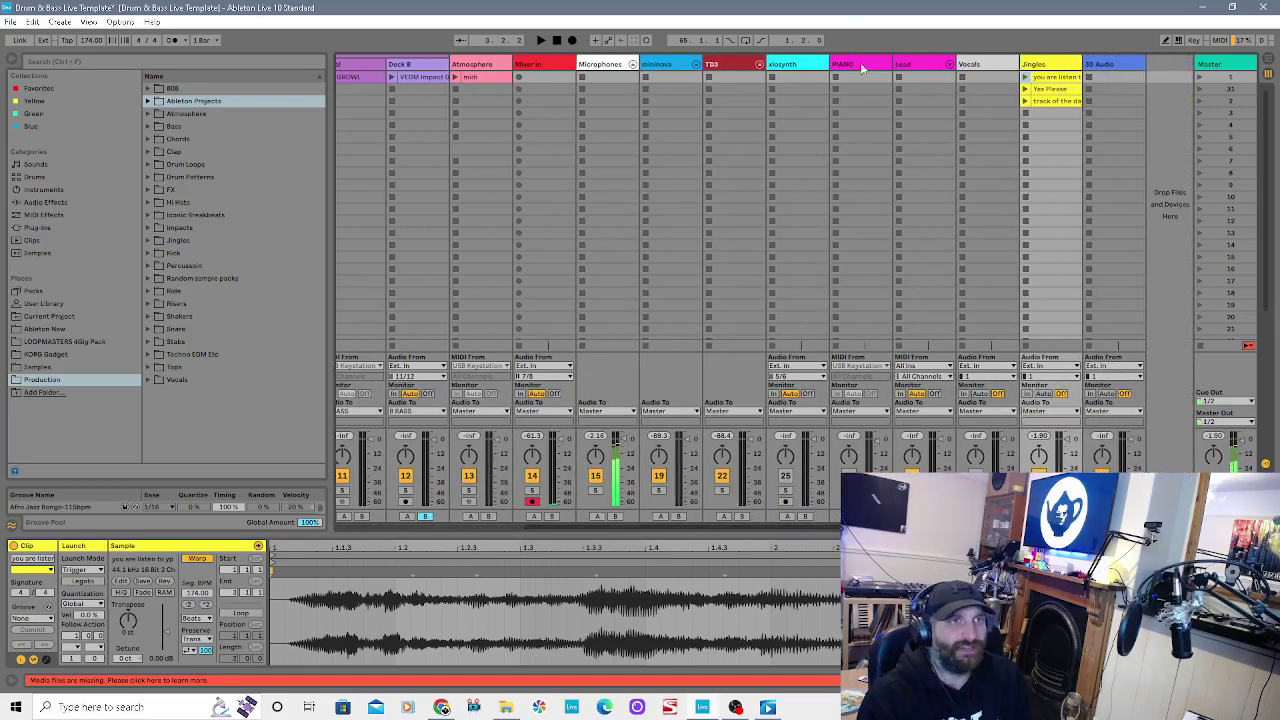
left_click(862, 66)
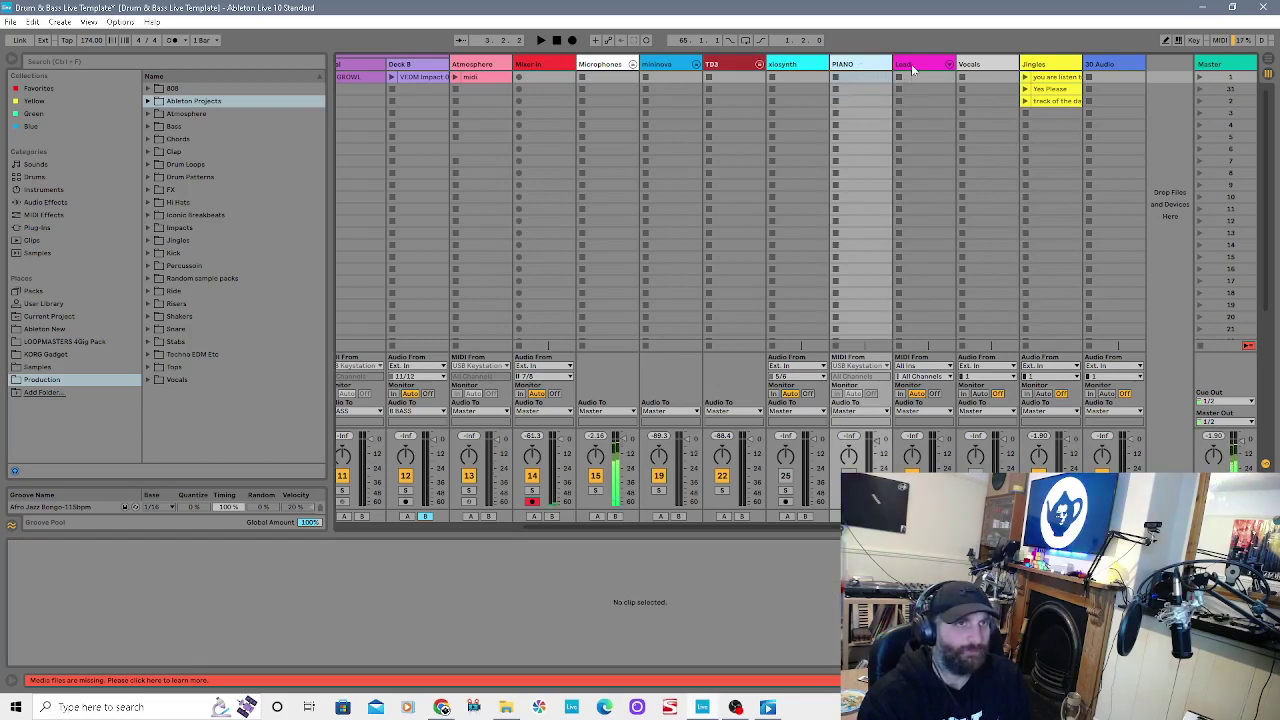
left_click(911, 68)
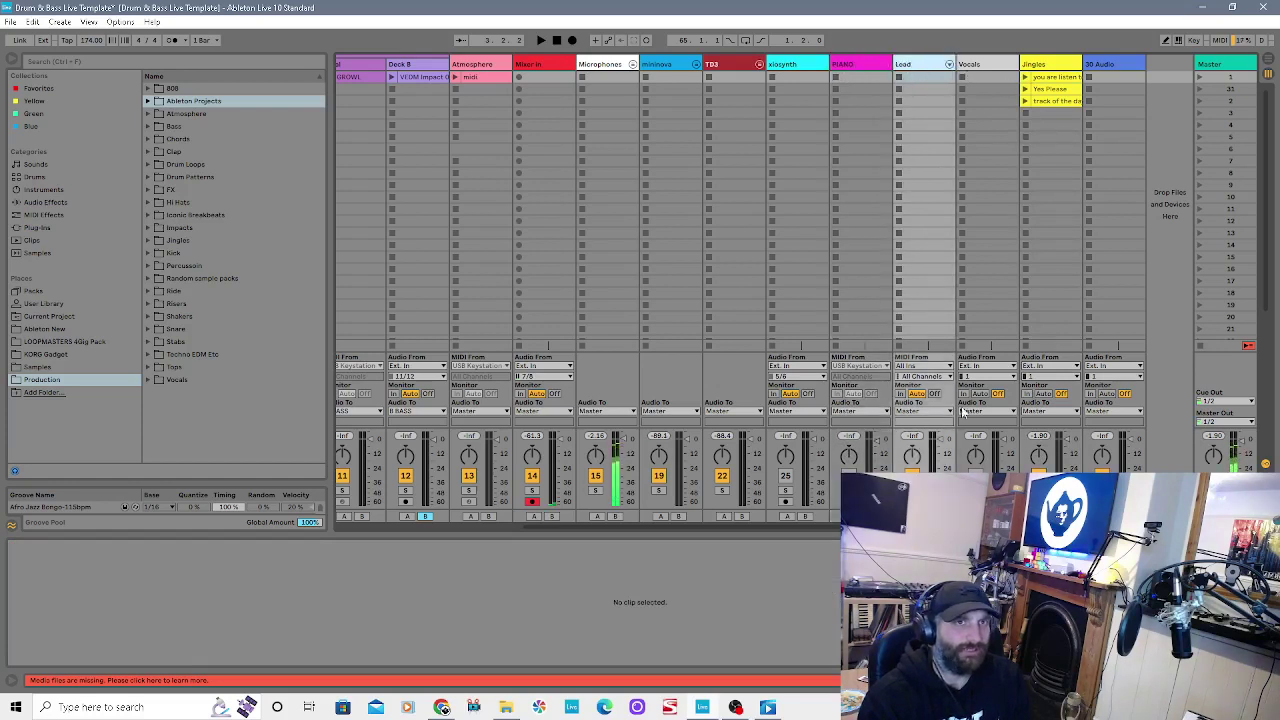
Step: Show the midi clip on the Atmosphere track and fold the B BASS group
scroll(796, 524, "left", 5)
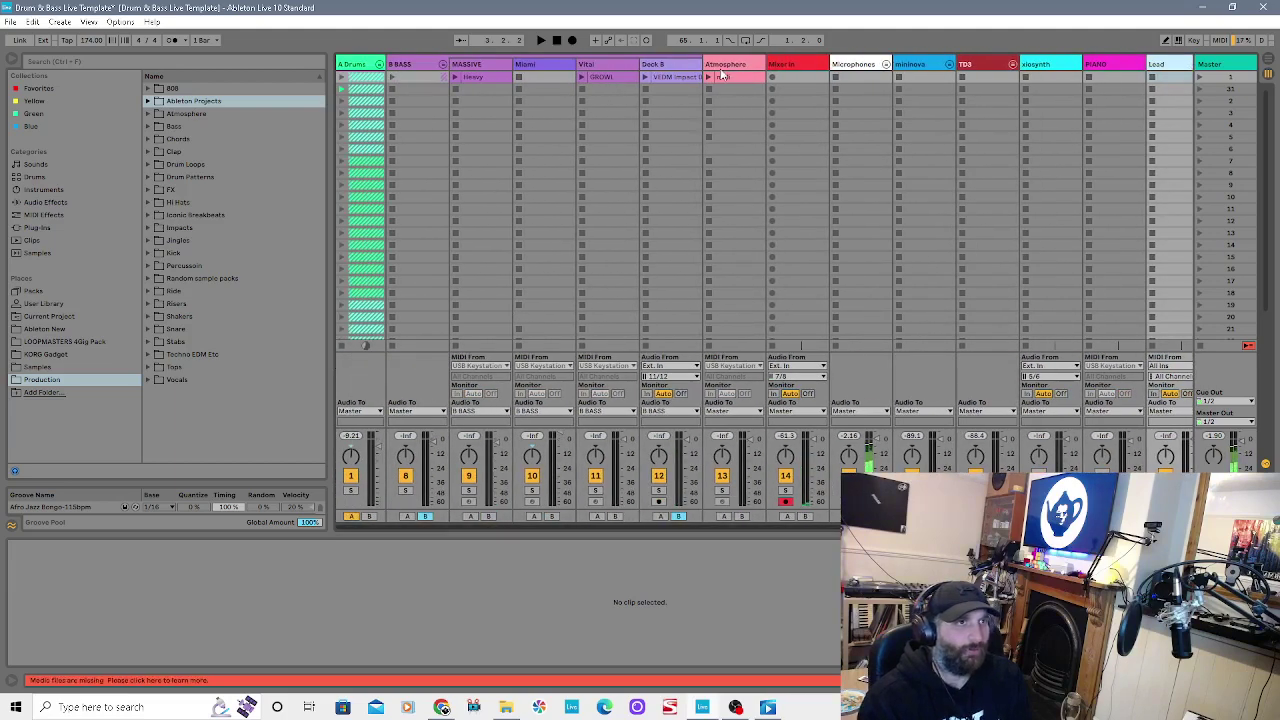
left_click(724, 67)
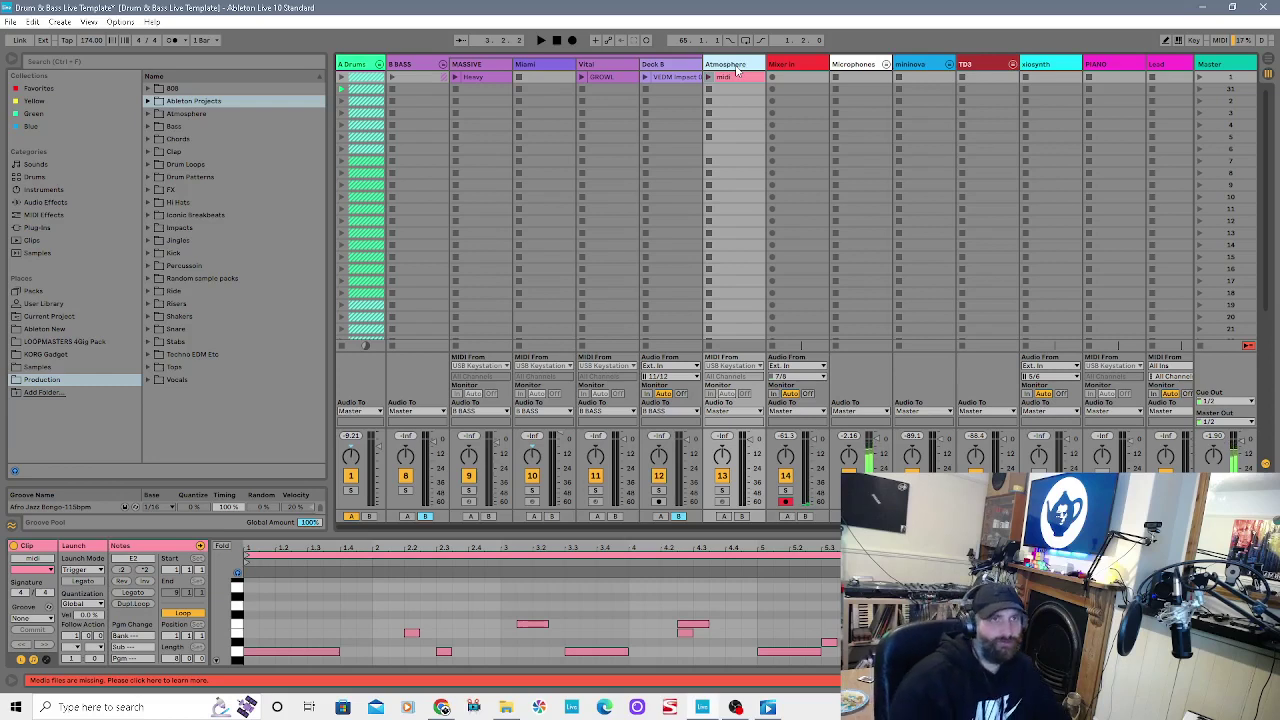
left_click(441, 65)
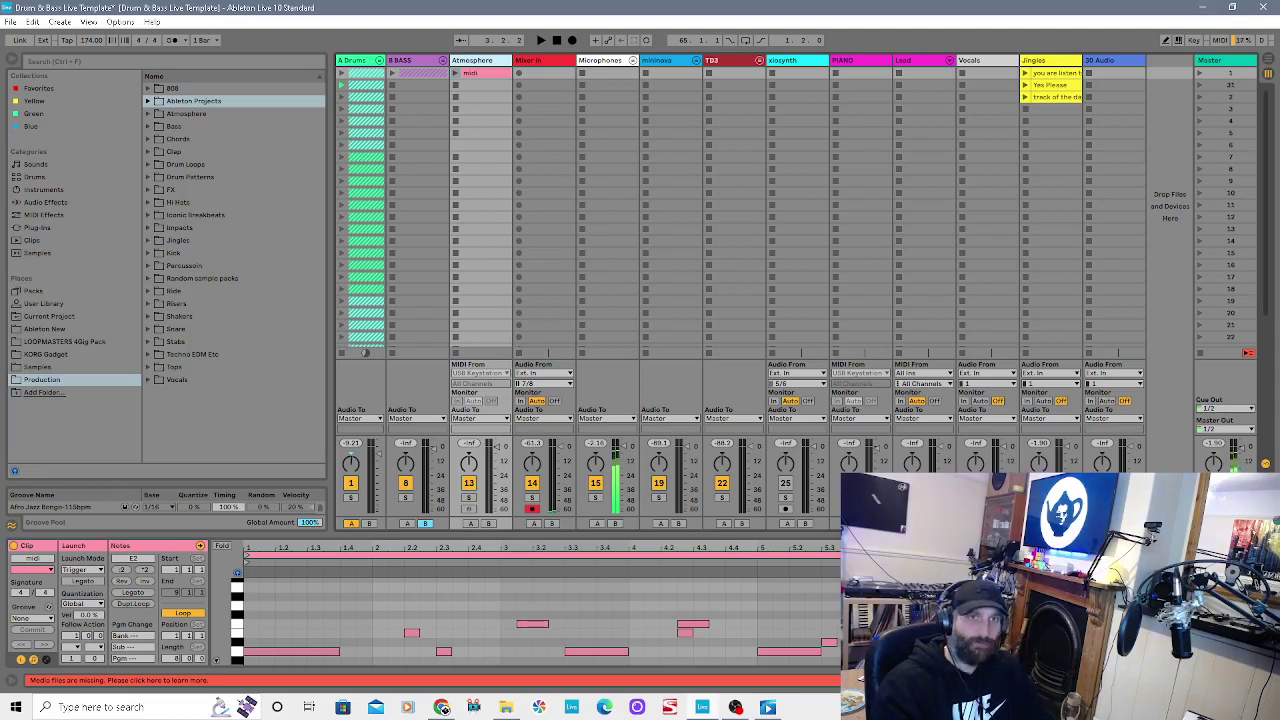
Step: Show the Master track's effect devices, and open and close the reastream plug-in's send settings
left_click(1228, 62)
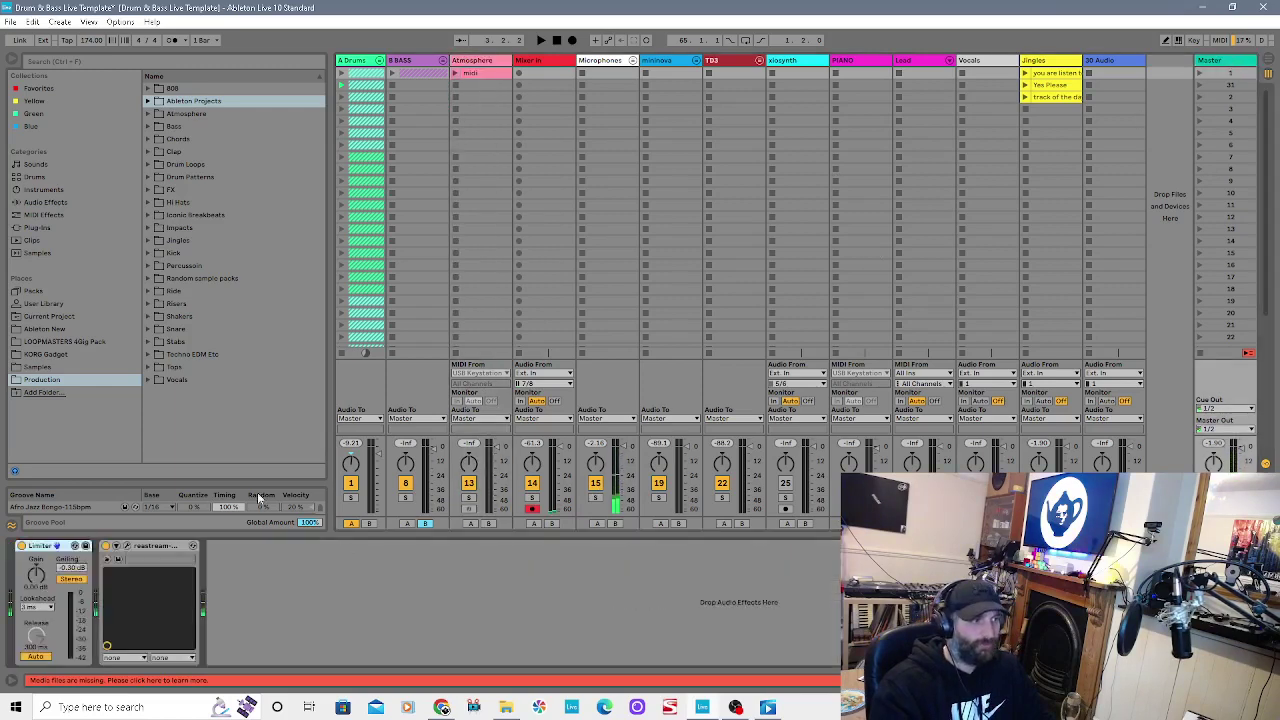
left_click(125, 549)
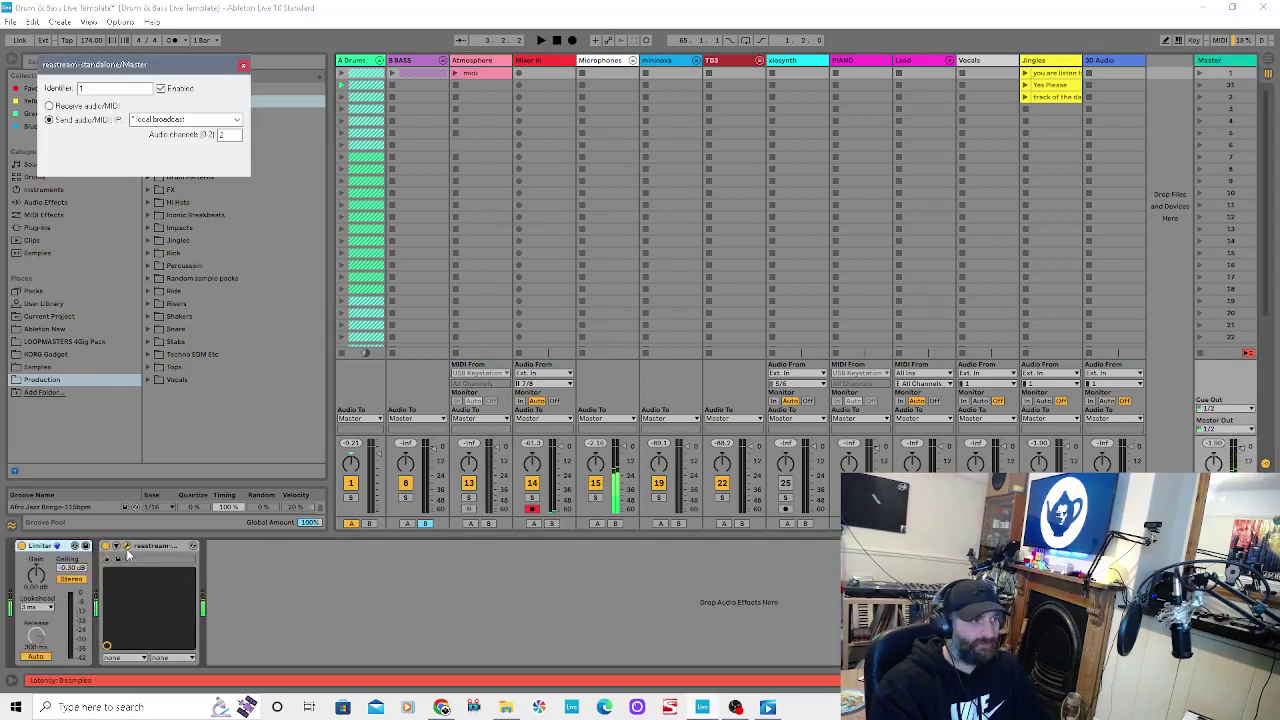
left_click(126, 552)
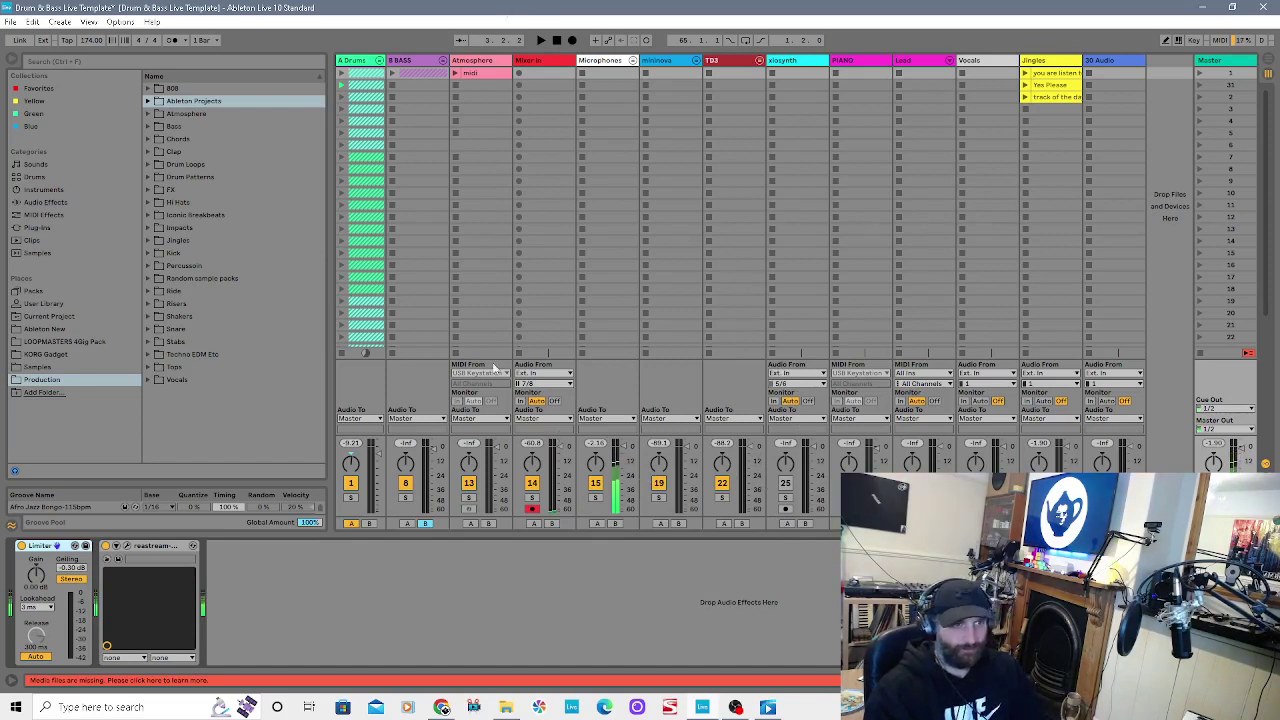
Step: Show the A Drums group's effect devices and unfold the group to reveal its drum tracks
left_click(364, 63)
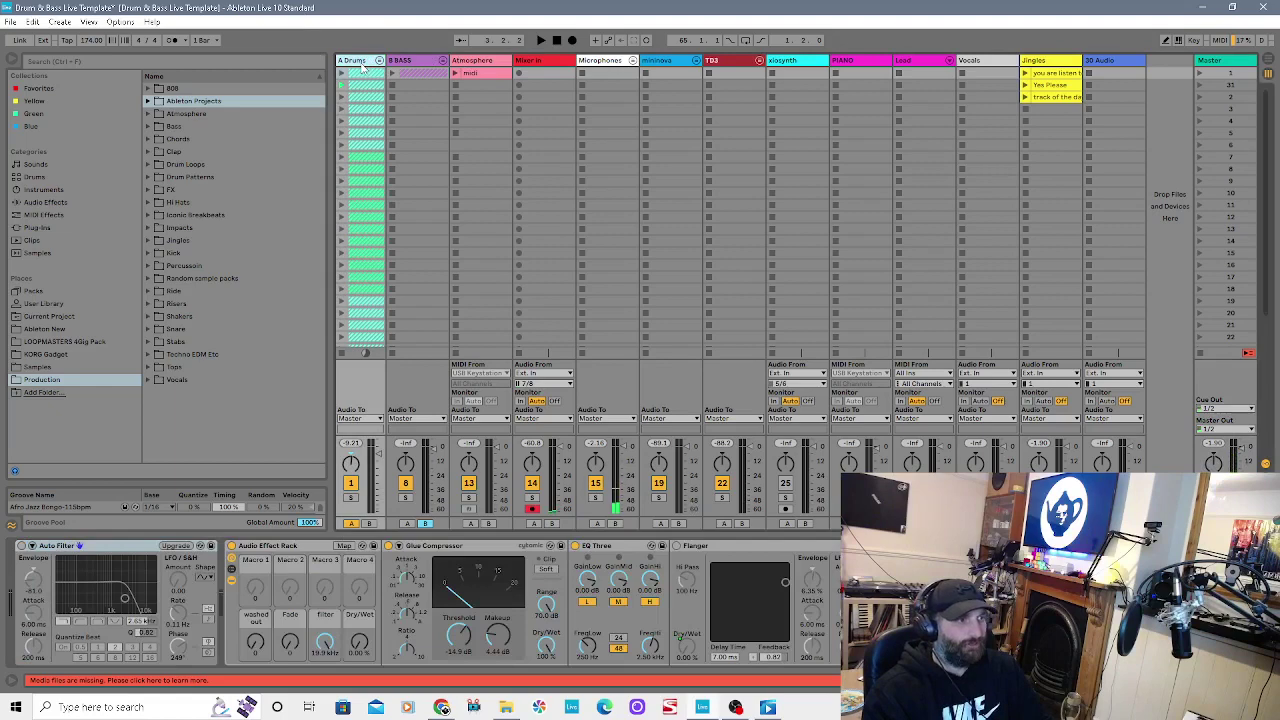
left_click(379, 61)
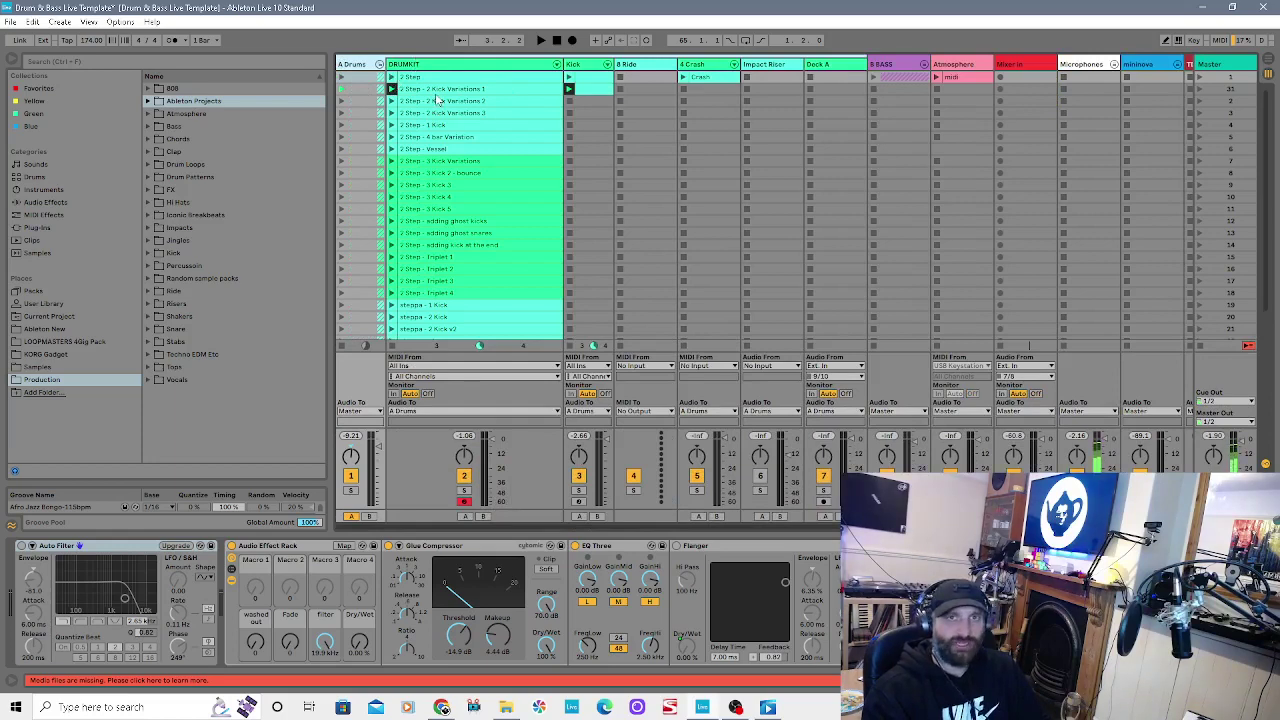
Step: Look through the DRUMKIT track's pattern clips, and open and launch the 2 Step clip
scroll(432, 172, "down", 7)
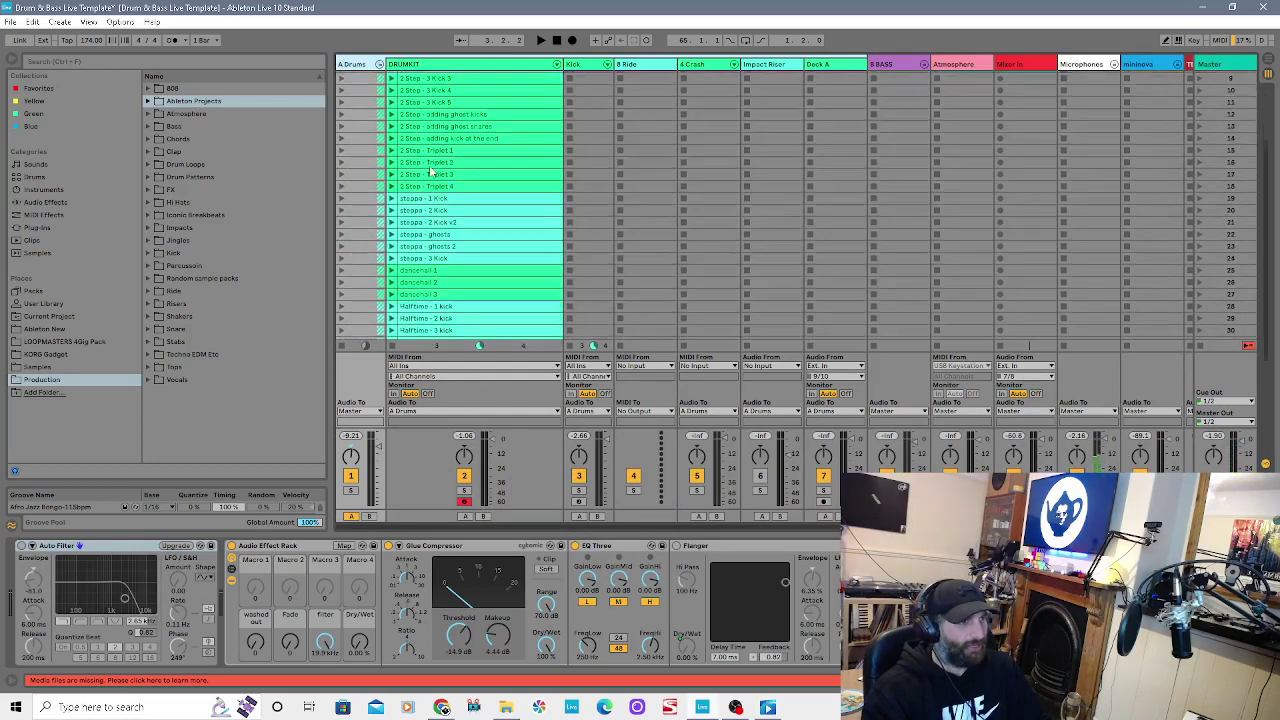
scroll(437, 195, "up", 8)
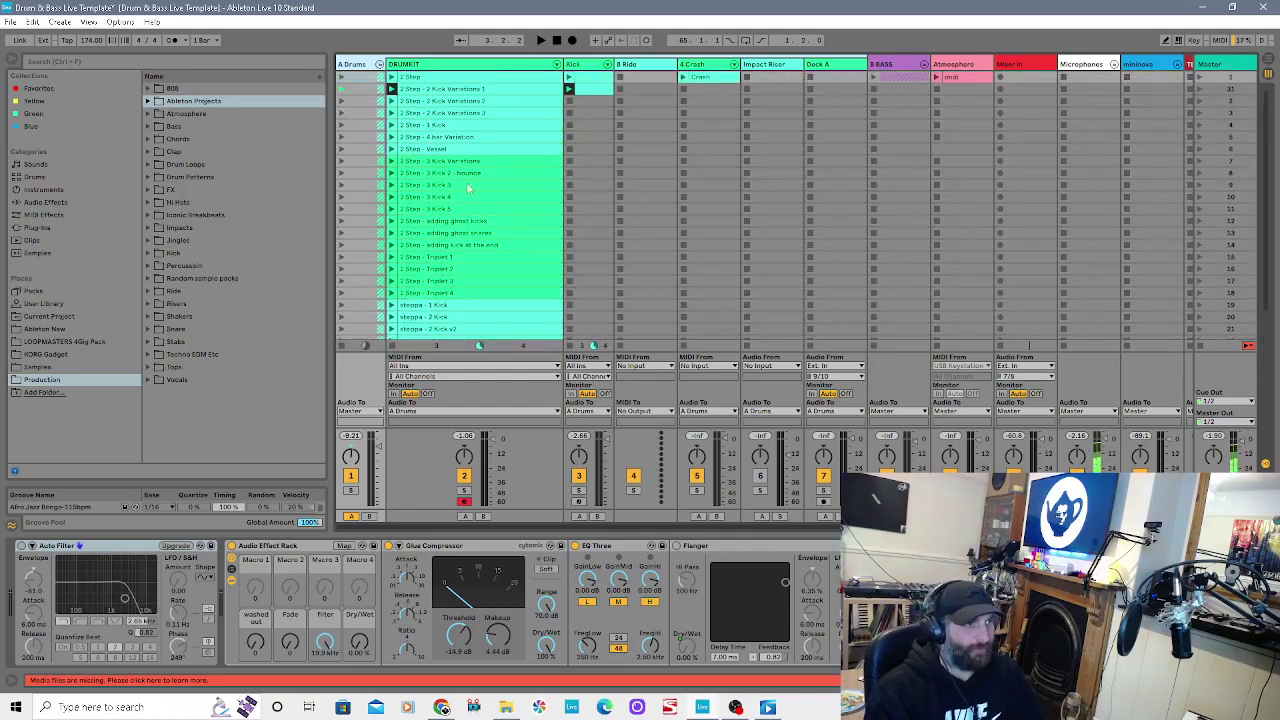
scroll(470, 205, "down", 7)
scroll(475, 230, "down", 13)
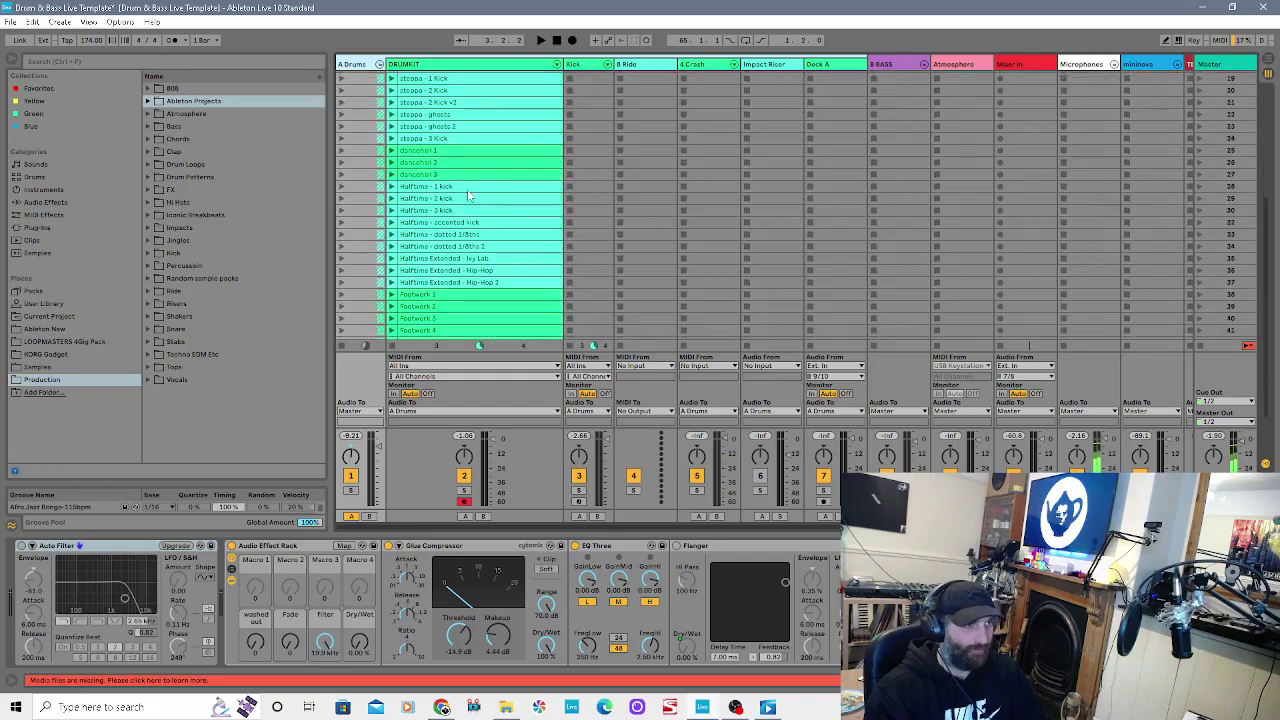
scroll(475, 257, "up", 19)
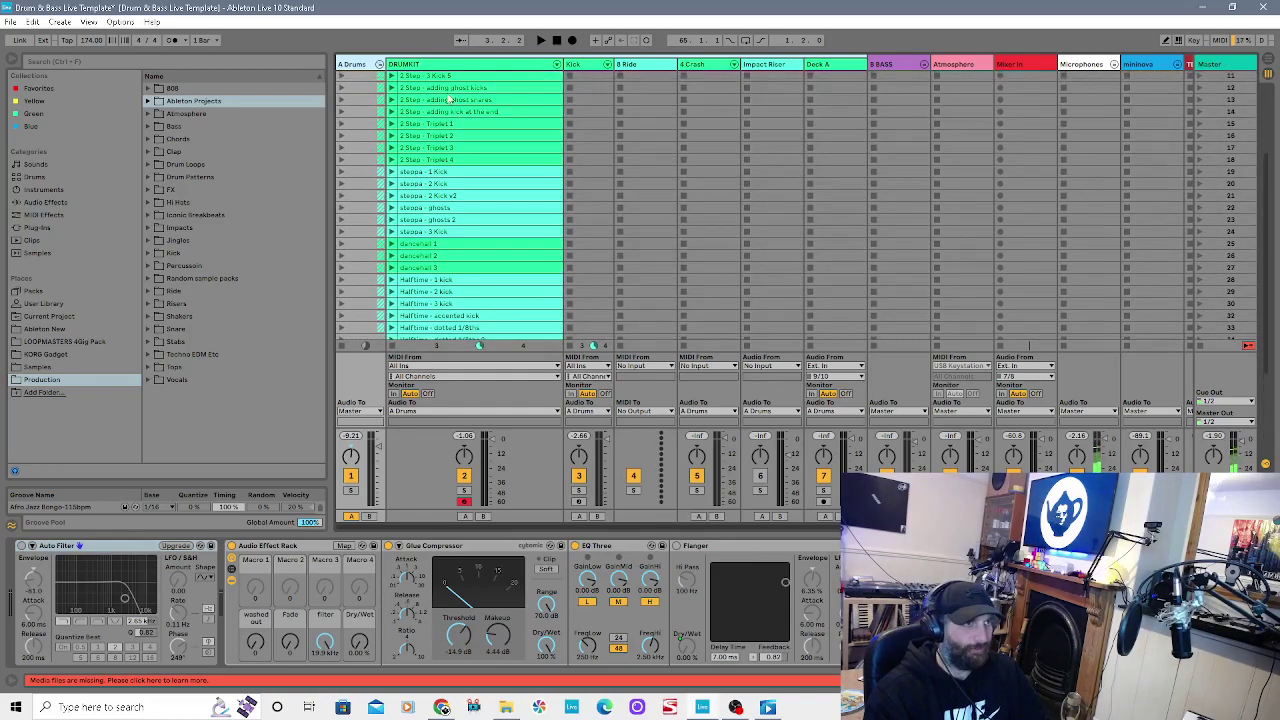
scroll(449, 90, "up", 2)
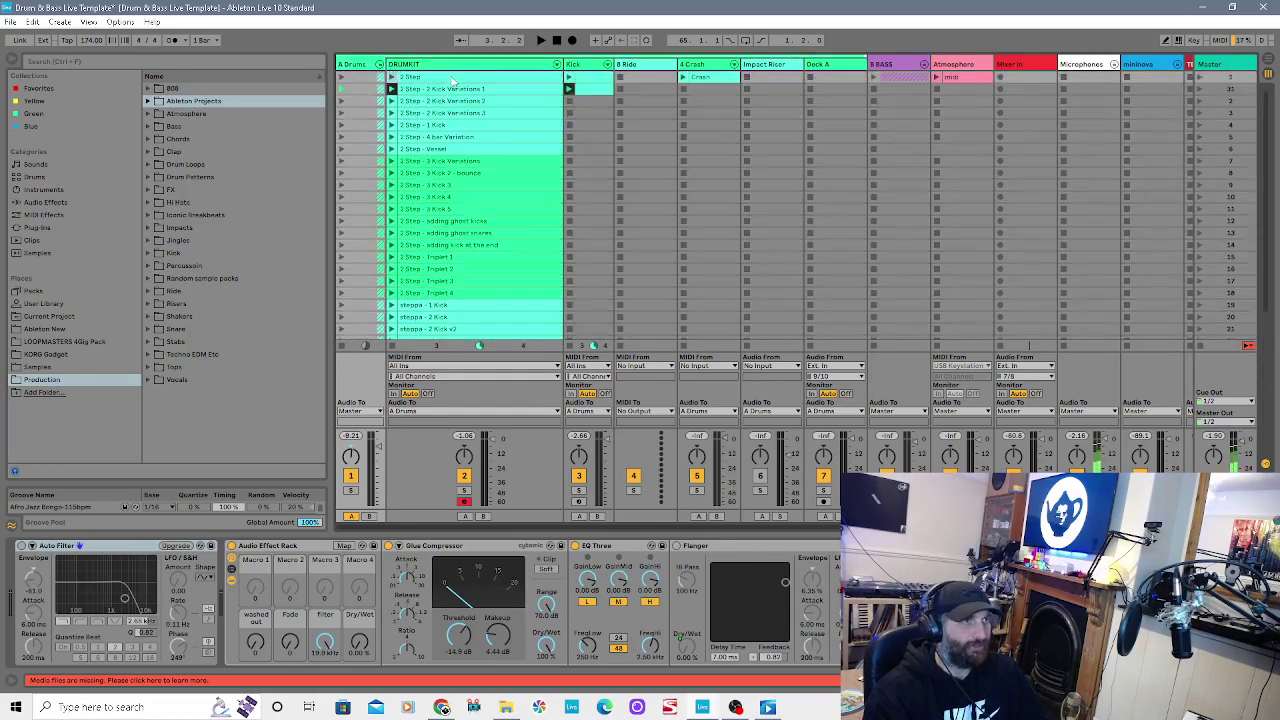
left_click(443, 78)
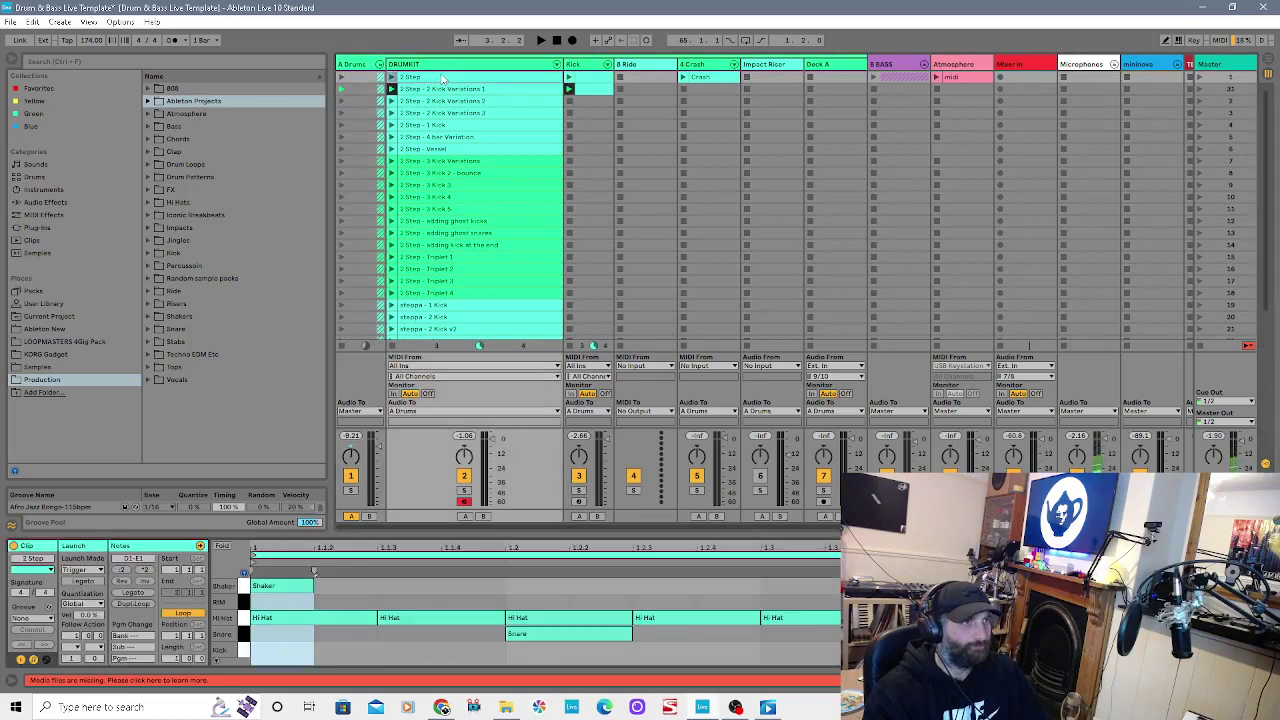
left_click(392, 77)
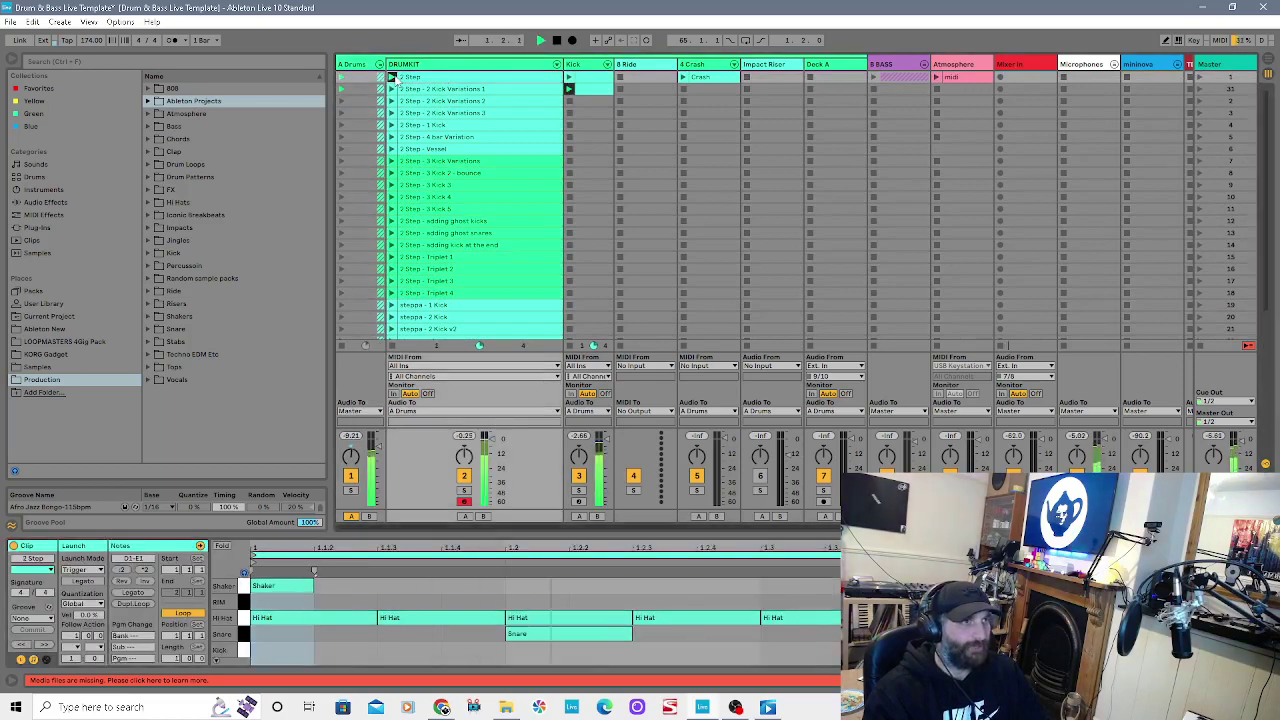
Step: Solo the DRUMKIT track and delete the Shaker note at the start of the 2 Step clip
left_click(464, 490)
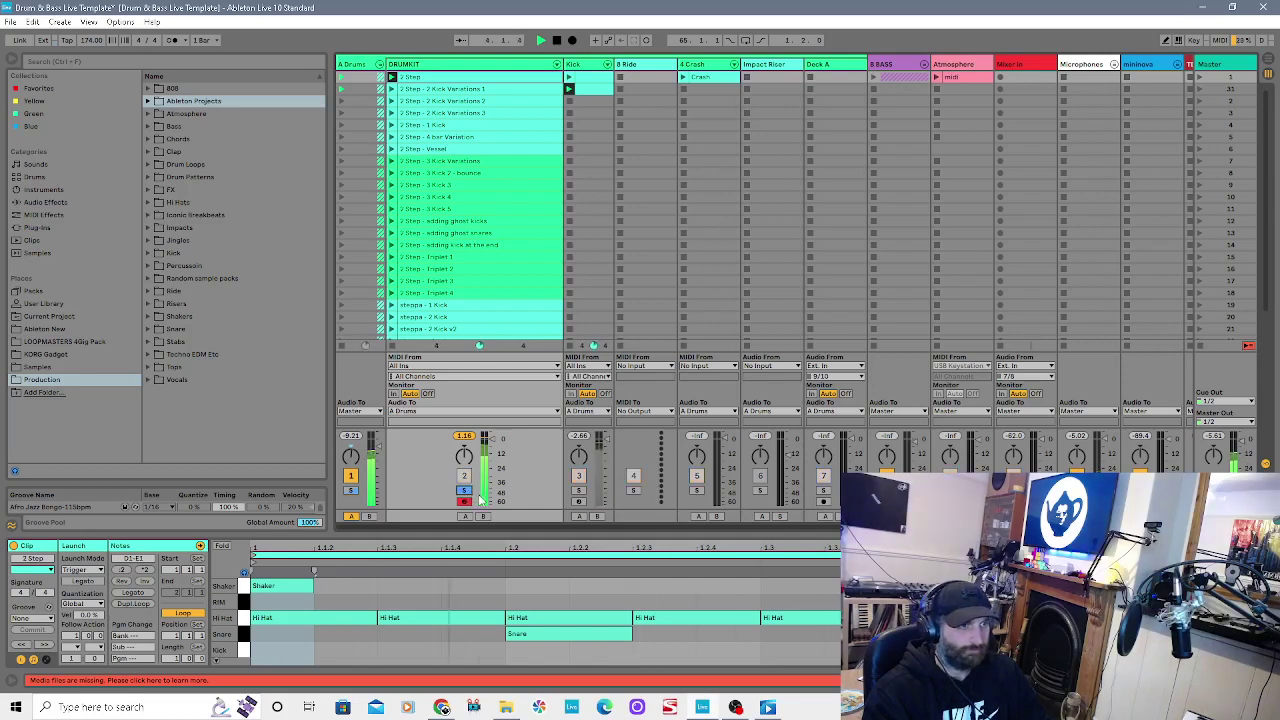
double_click(295, 584)
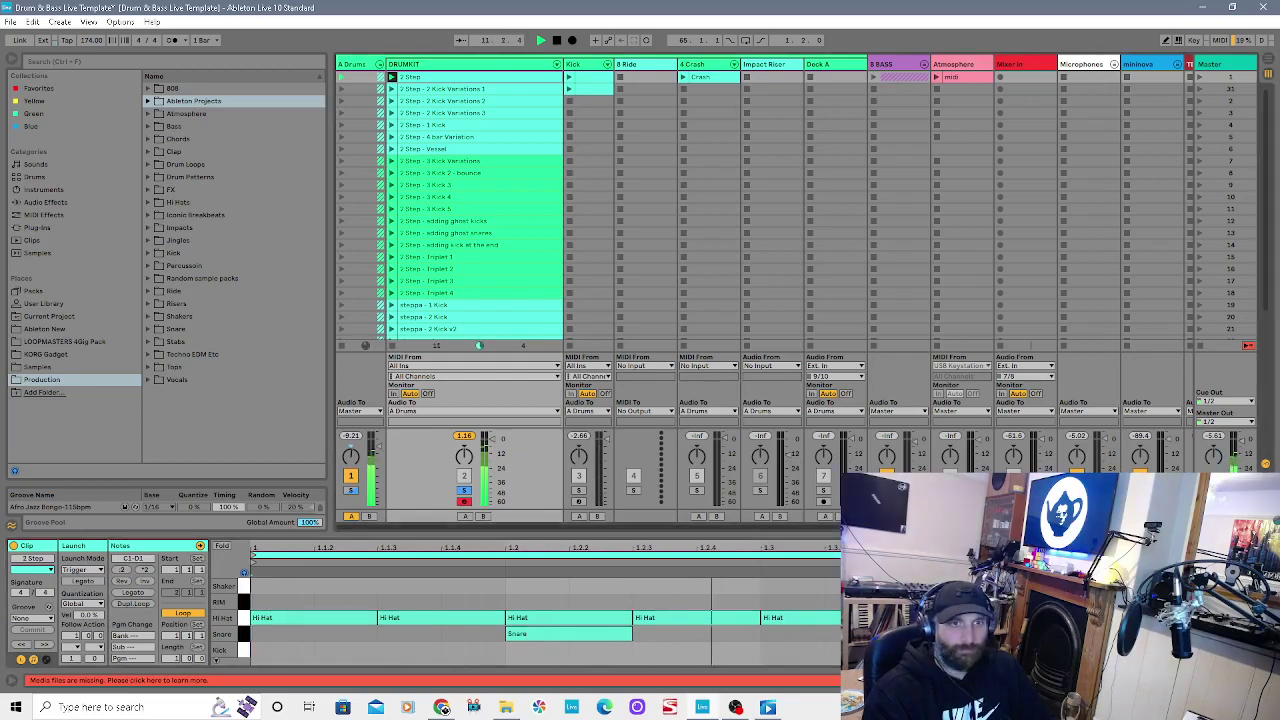
left_click_drag(880, 527, 715, 528)
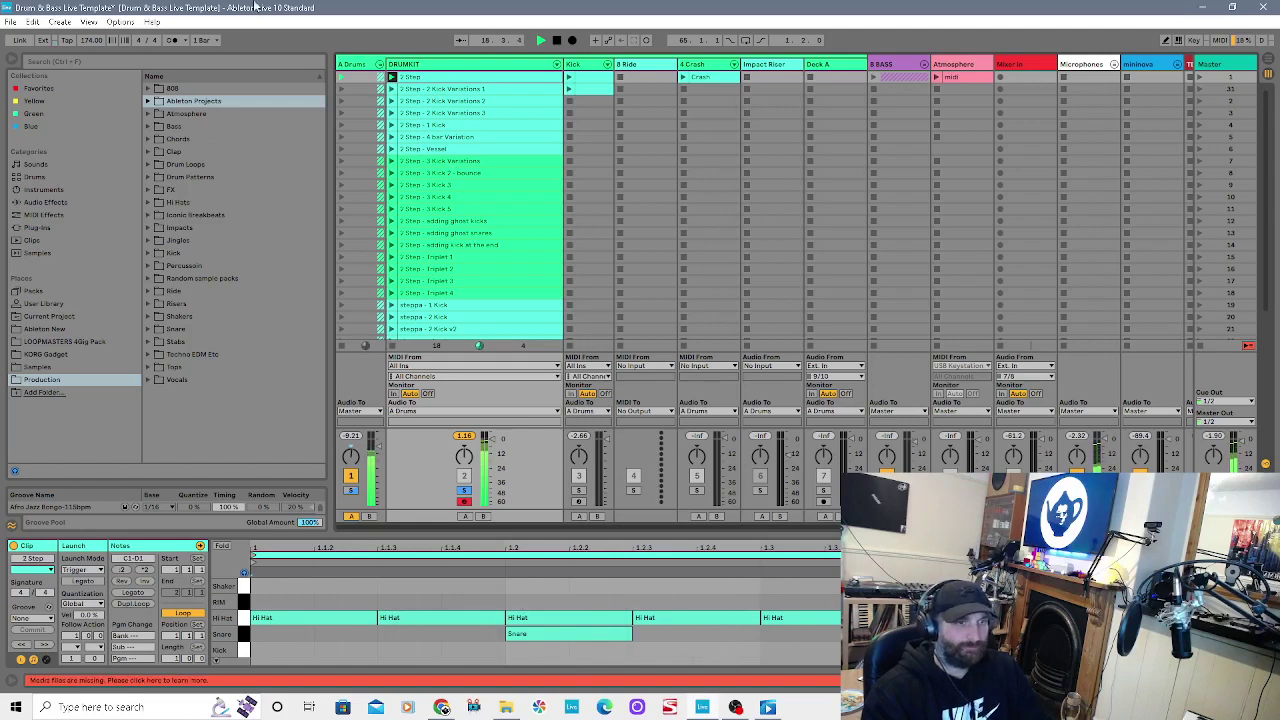
Step: Launch the 2 Kick Variations 1, 2 Kick Variations 3, steppa - 1 Kick and dancehall 1 clips in turn, and stop playback
left_click(437, 92)
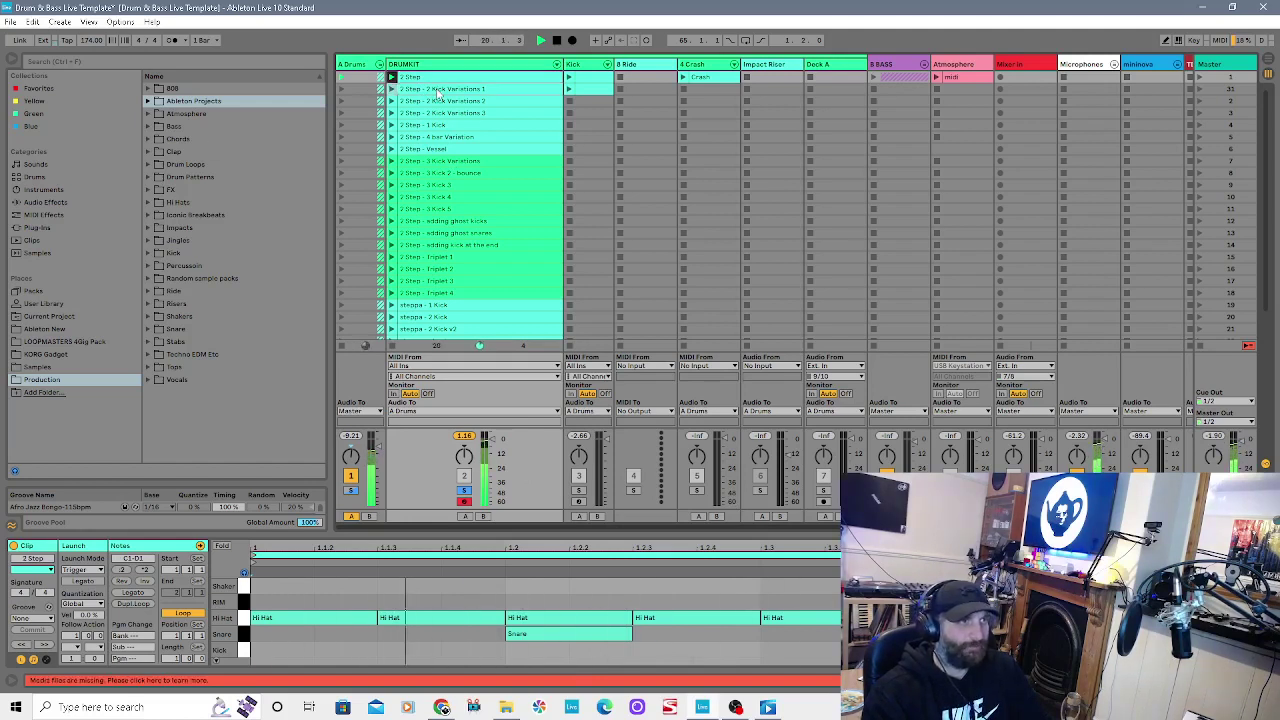
left_click(392, 90)
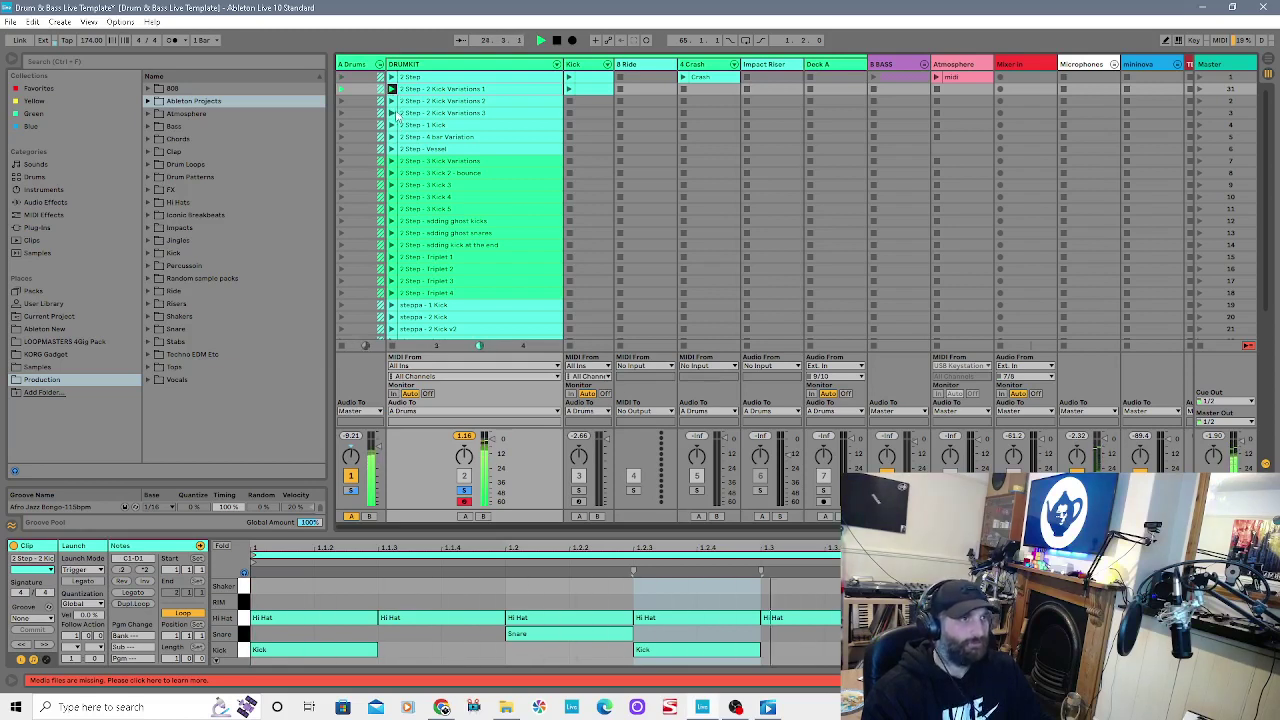
left_click(392, 113)
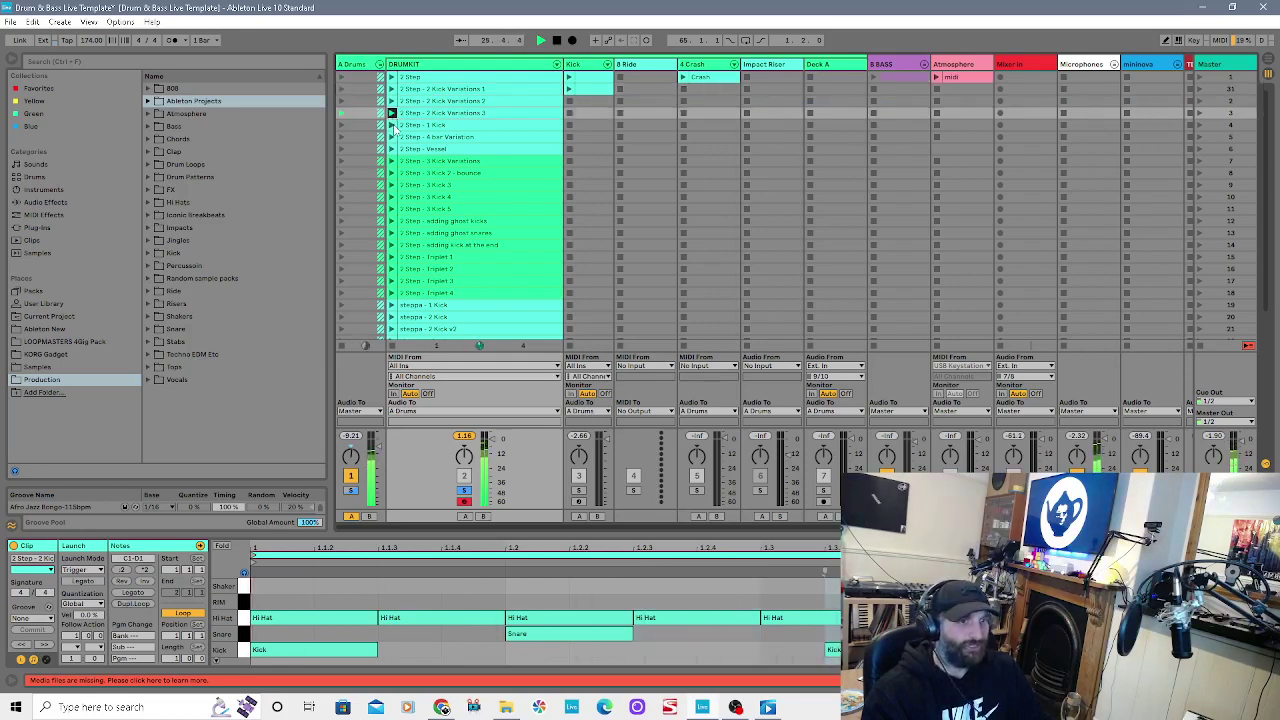
scroll(398, 286, "down", 2)
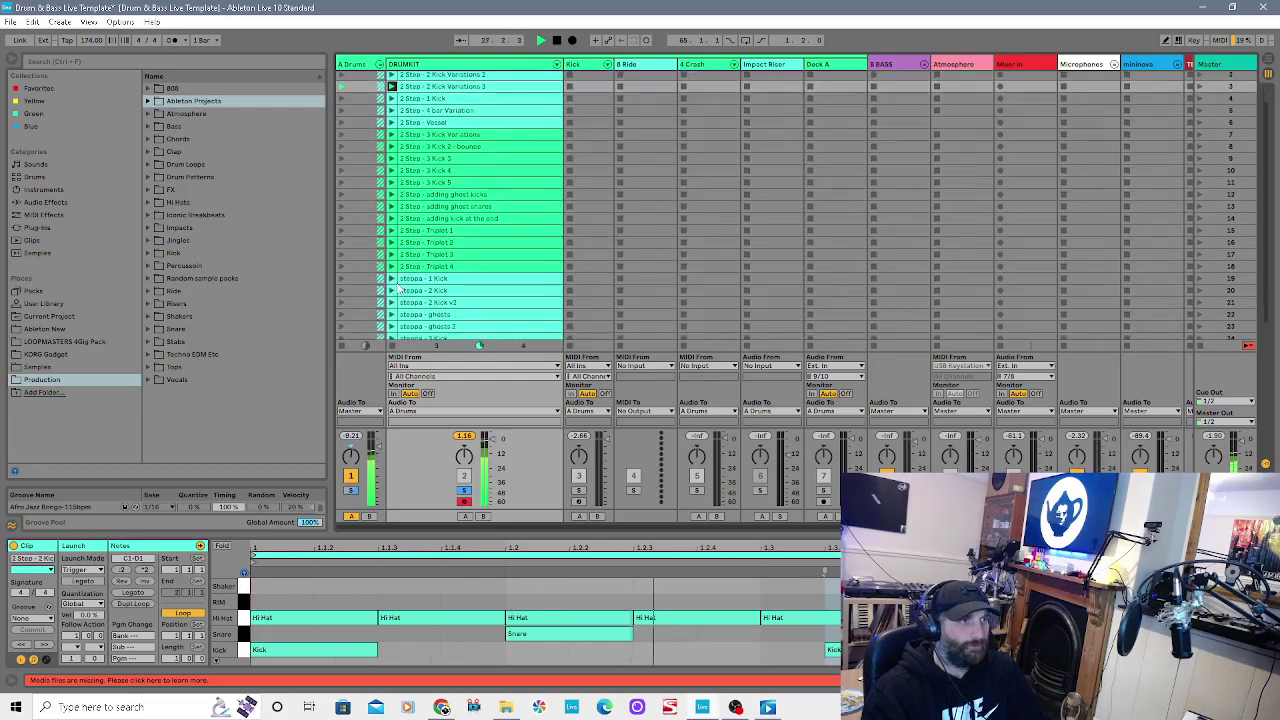
left_click(392, 278)
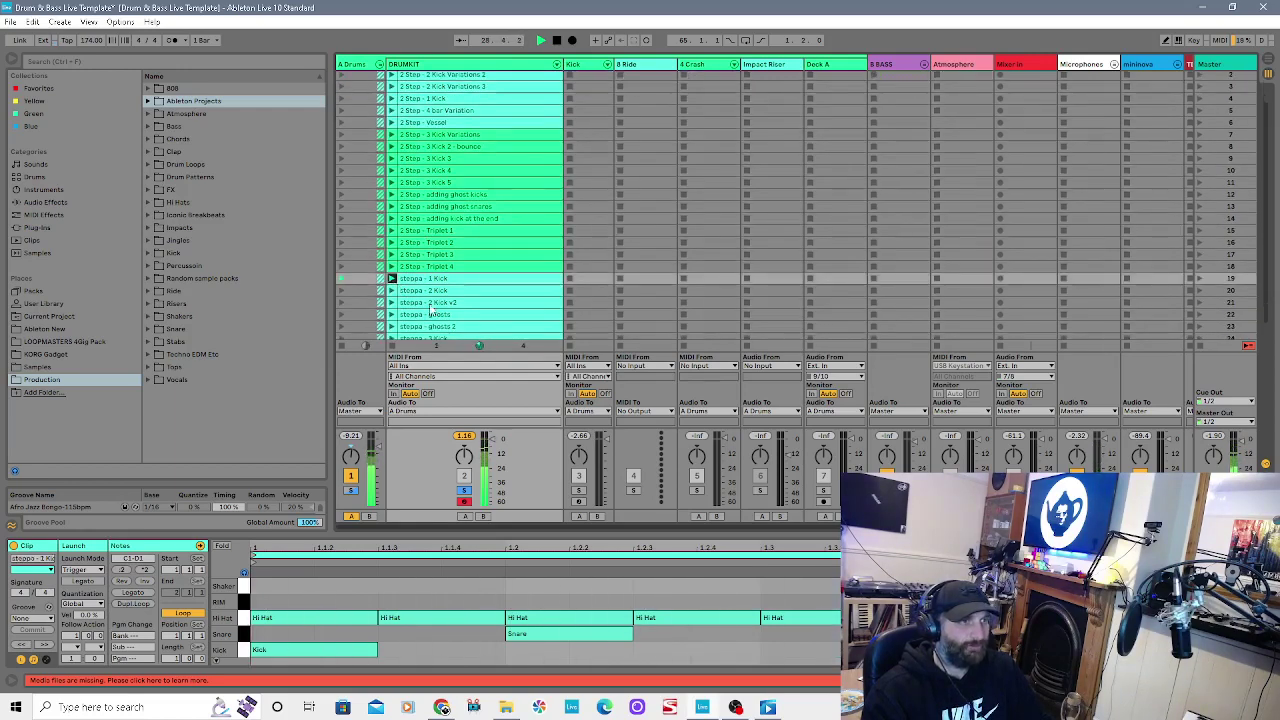
scroll(432, 298, "down", 3)
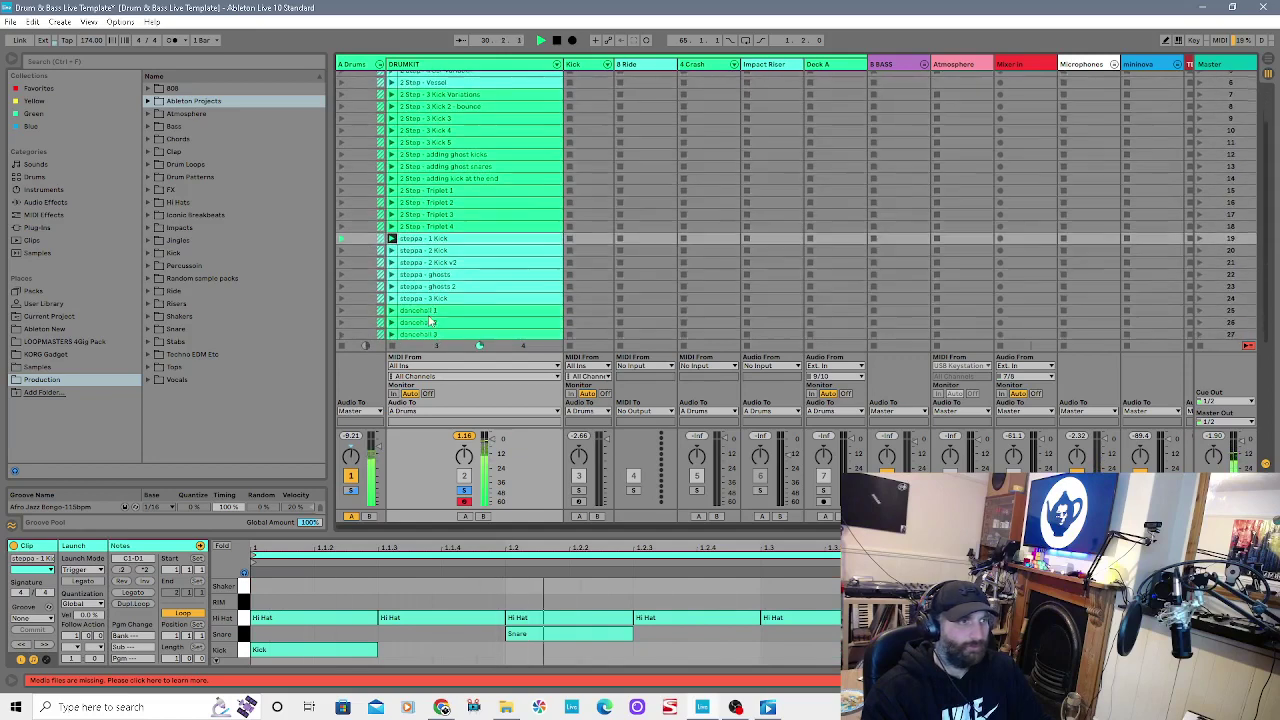
left_click(393, 297)
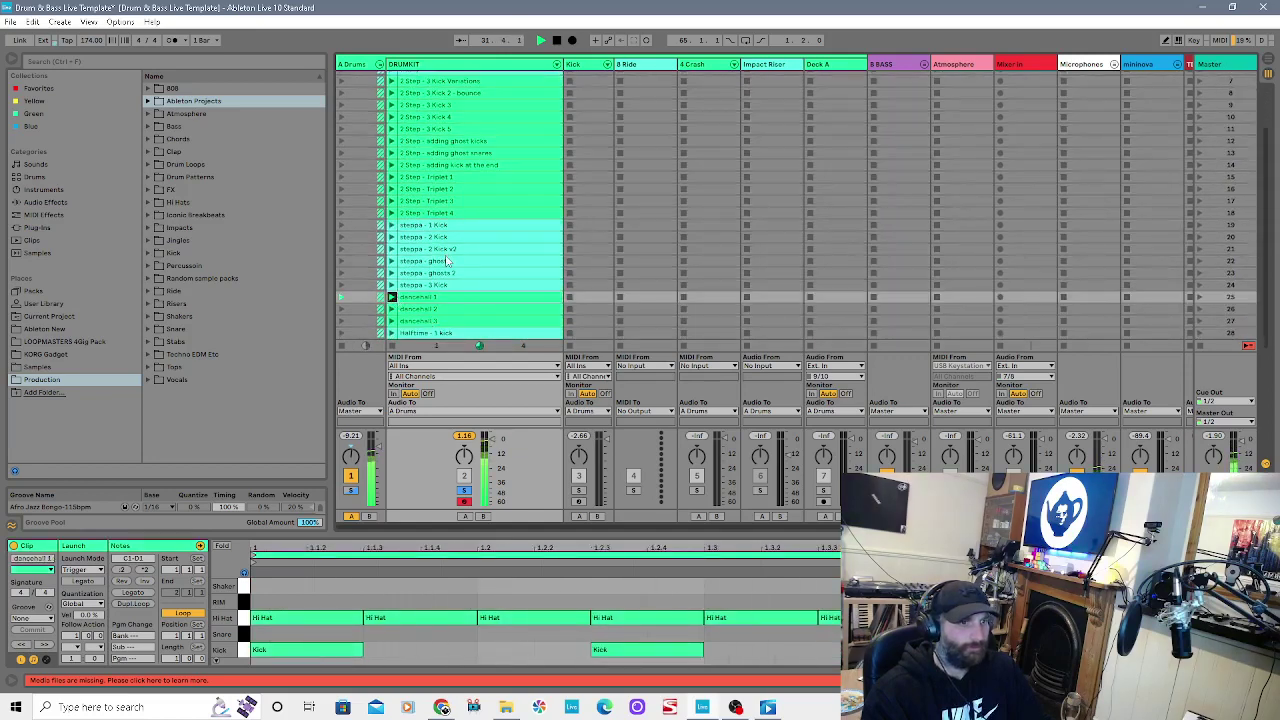
scroll(447, 302, "down", 3)
scroll(447, 302, "up", 5)
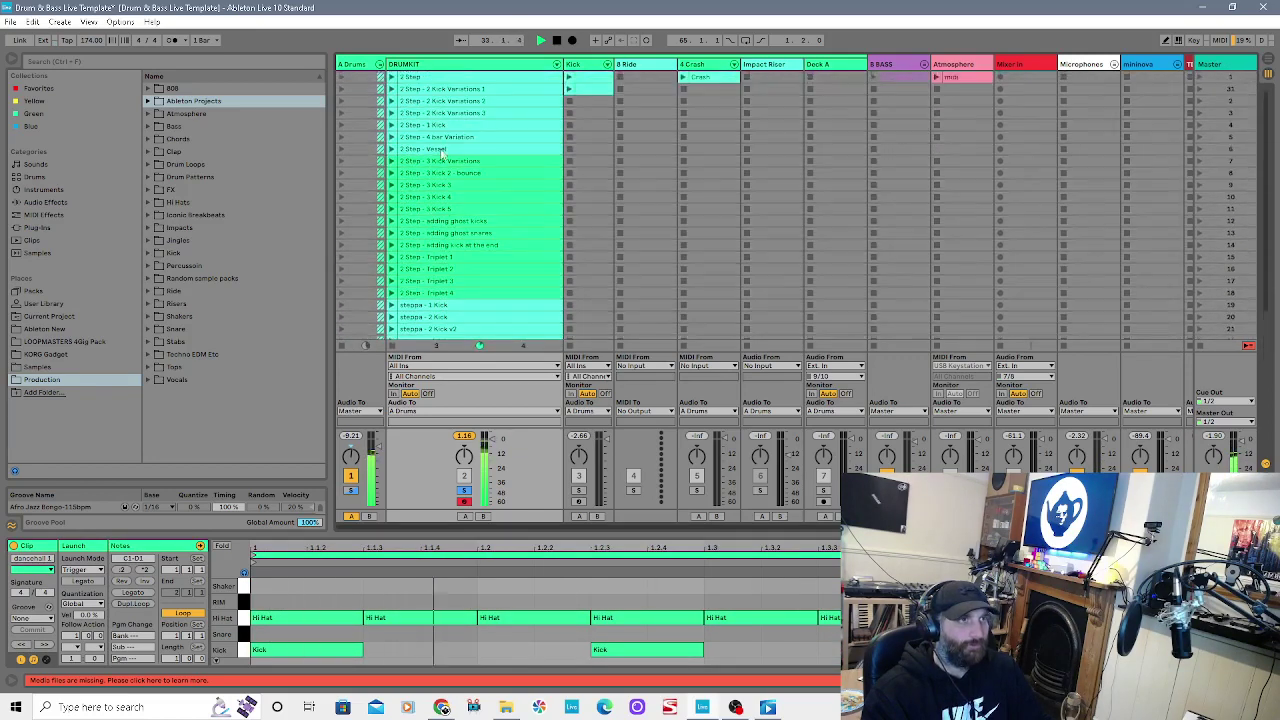
left_click(557, 40)
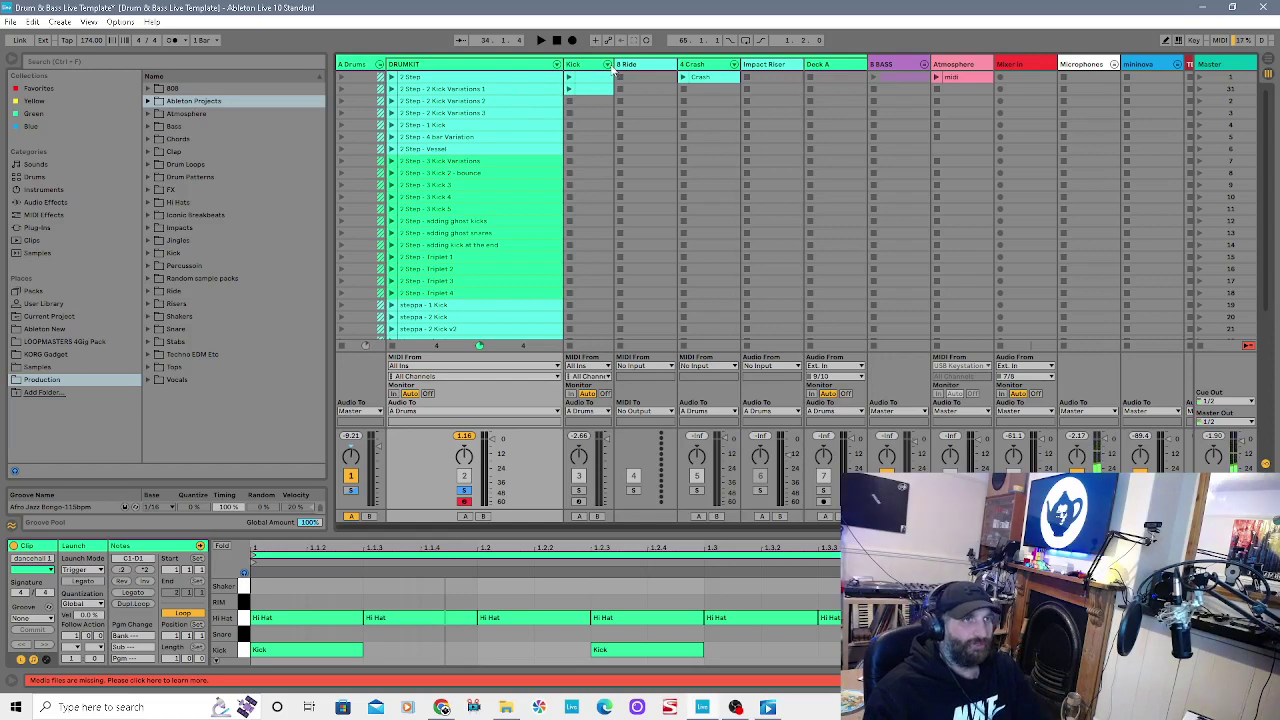
Step: Unfold the DRUMKIT track's chains, preview samples from the Kick folder and load STRANJAH_1_KICK_01.wav onto the Kick chain
left_click(559, 66)
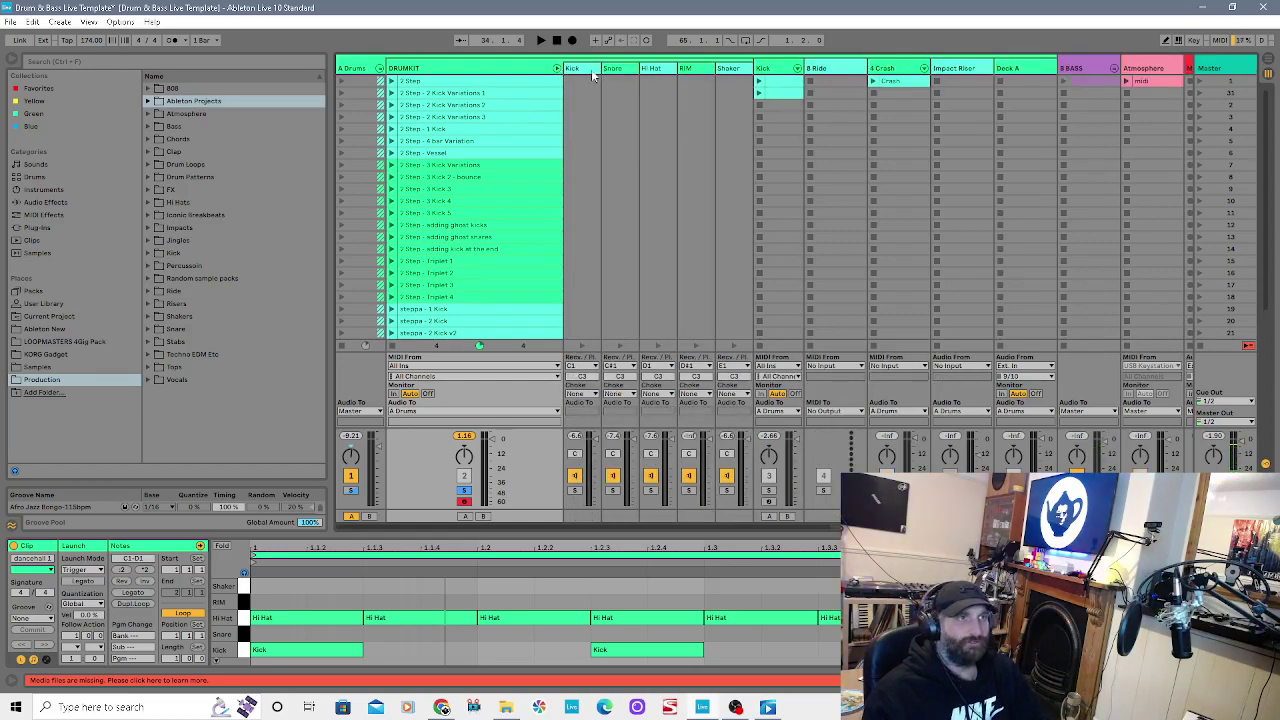
left_click(592, 72)
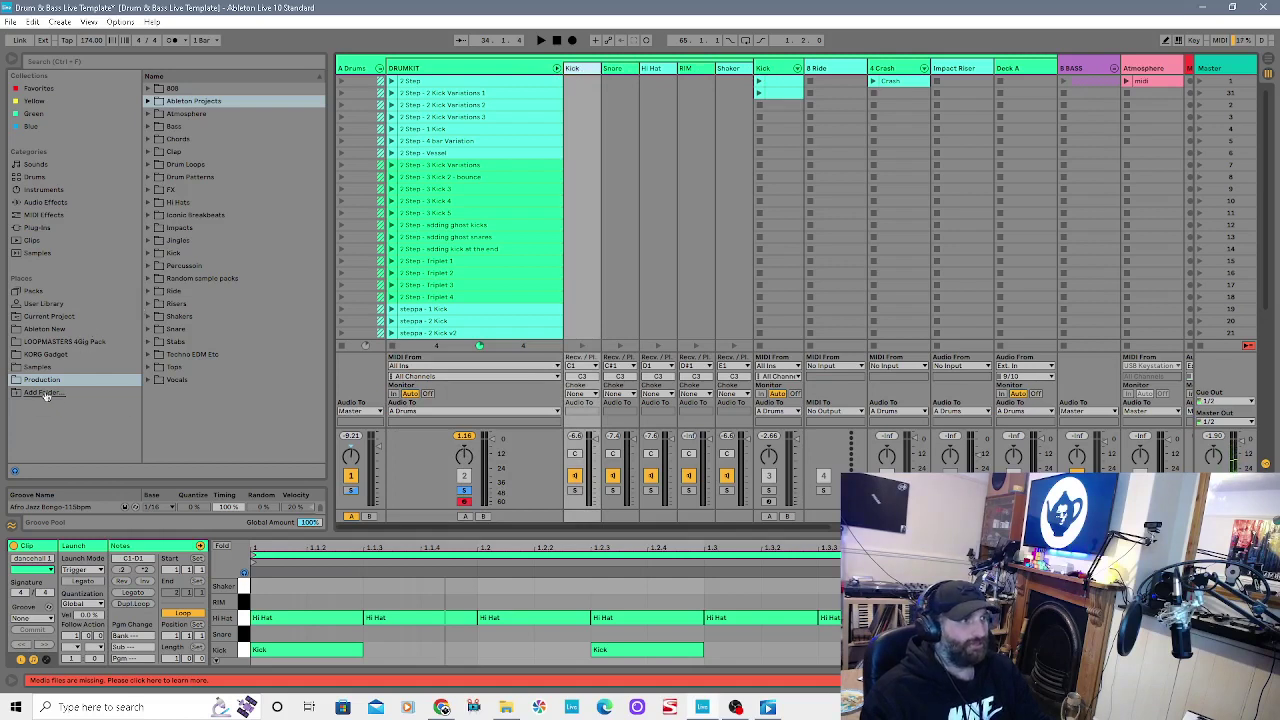
left_click(150, 254)
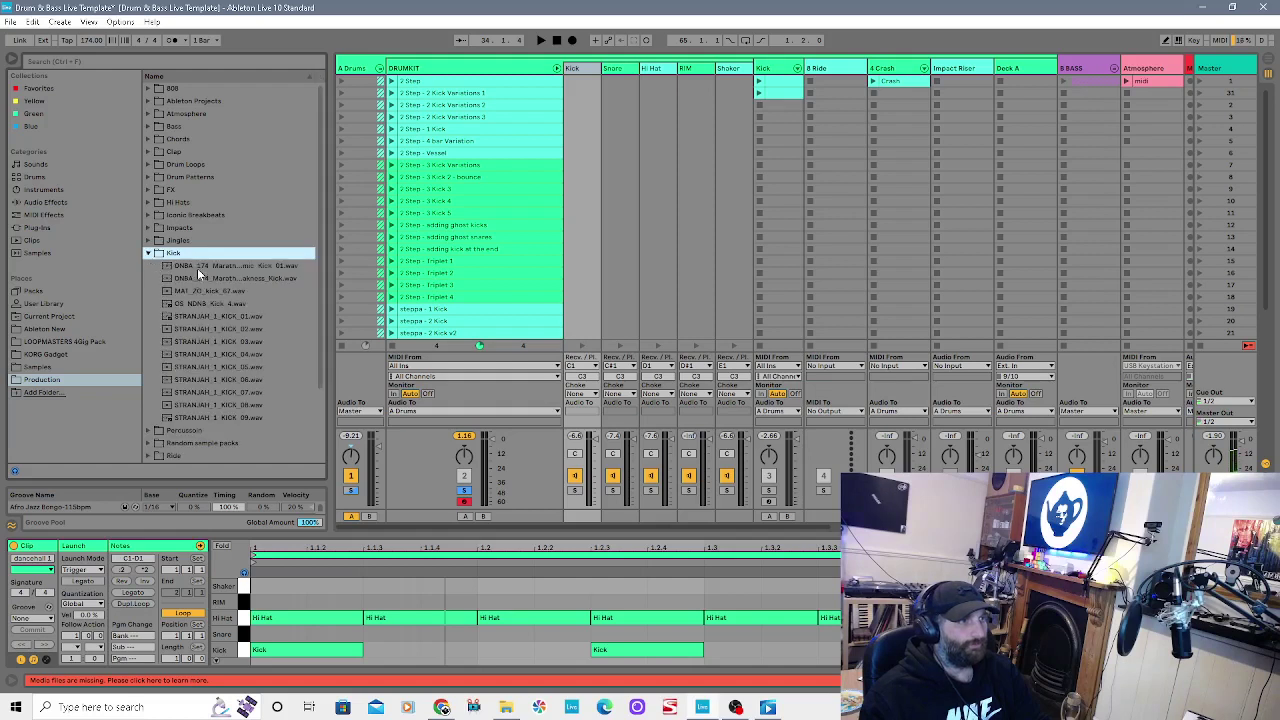
left_click(197, 268)
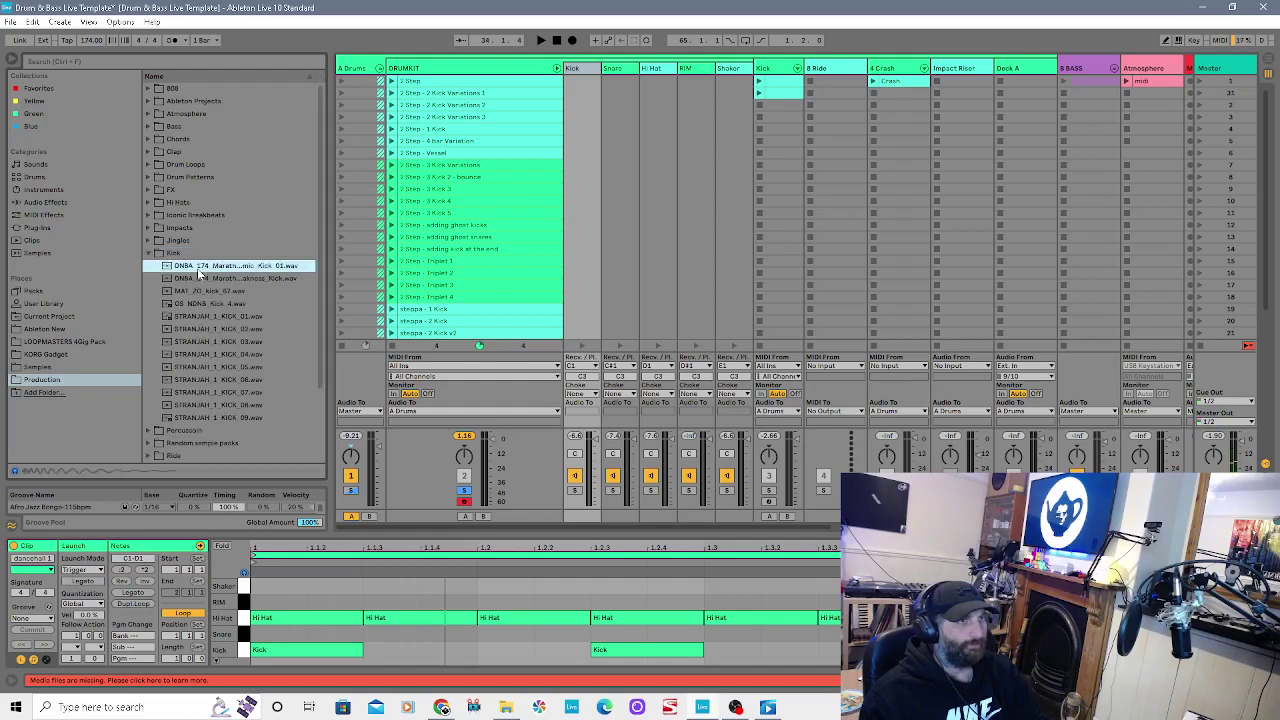
left_click(212, 317)
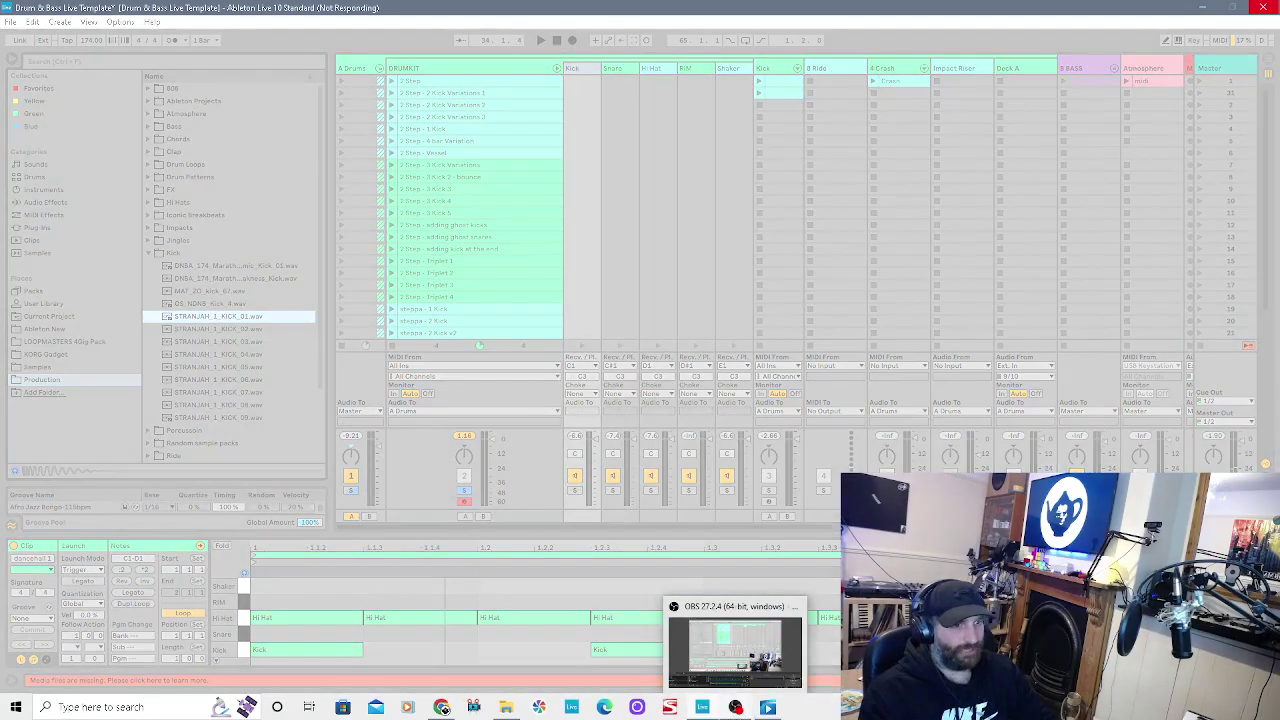
Step: Switch to OBS to check the recording, and return to Ableton Live
left_click(736, 708)
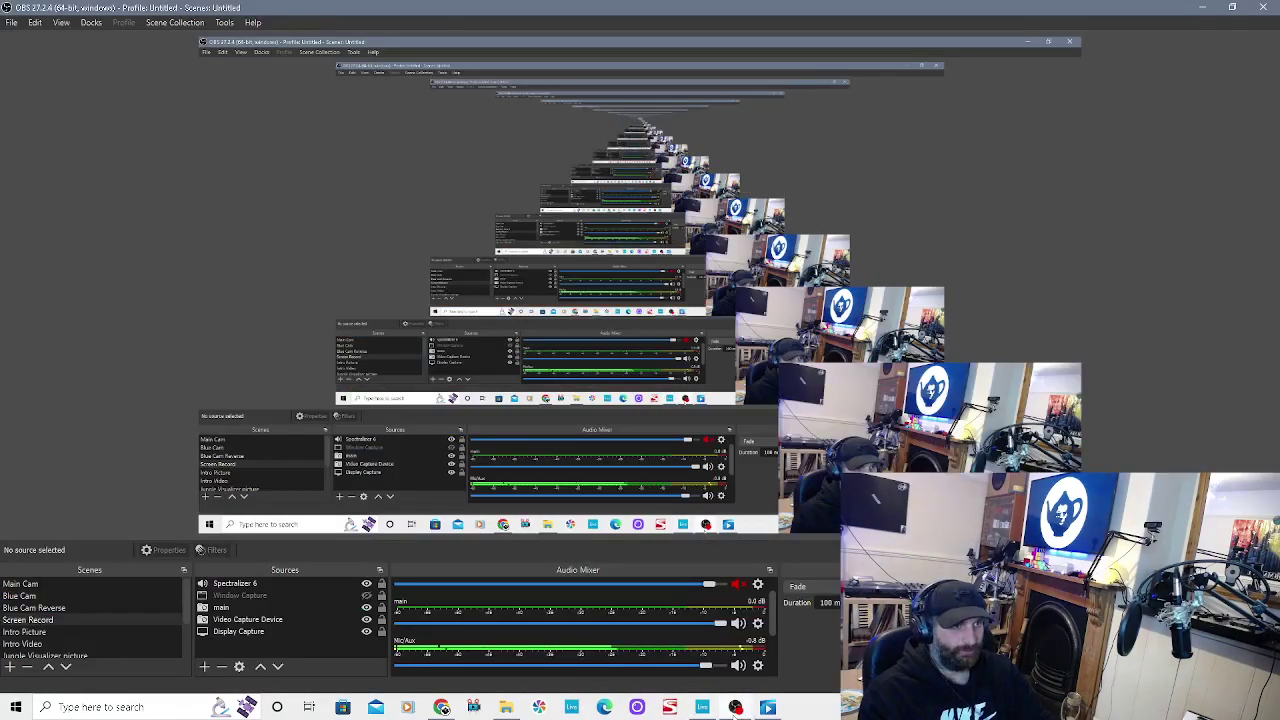
left_click(736, 708)
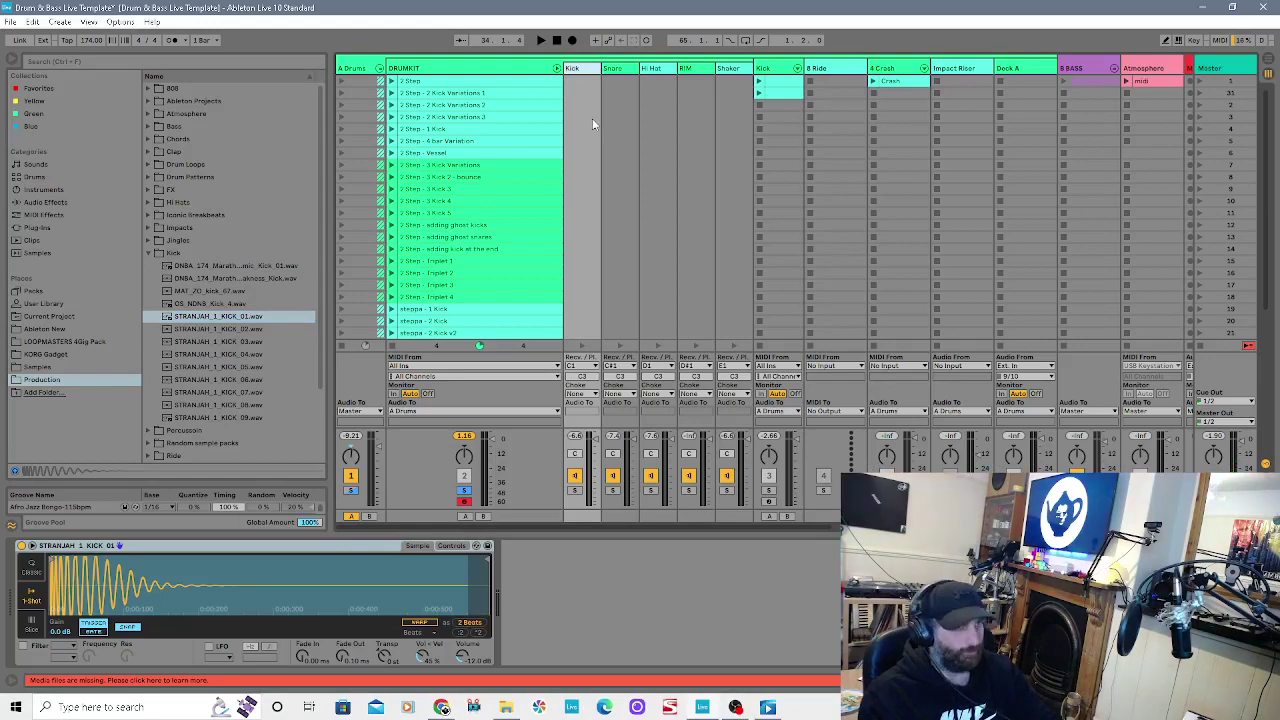
Step: Play the 2 Step - 2 Kick Variations 1 clip to hear the replaced kick, and stop playback
left_click(391, 93)
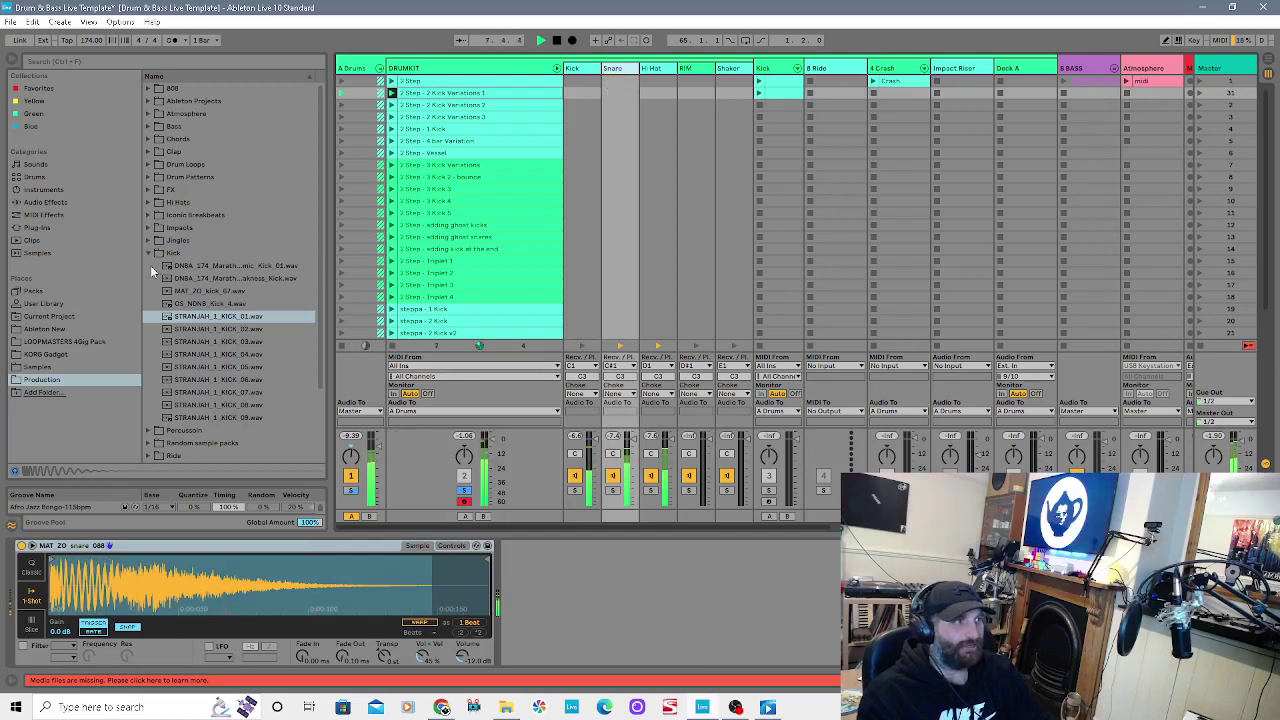
left_click(557, 41)
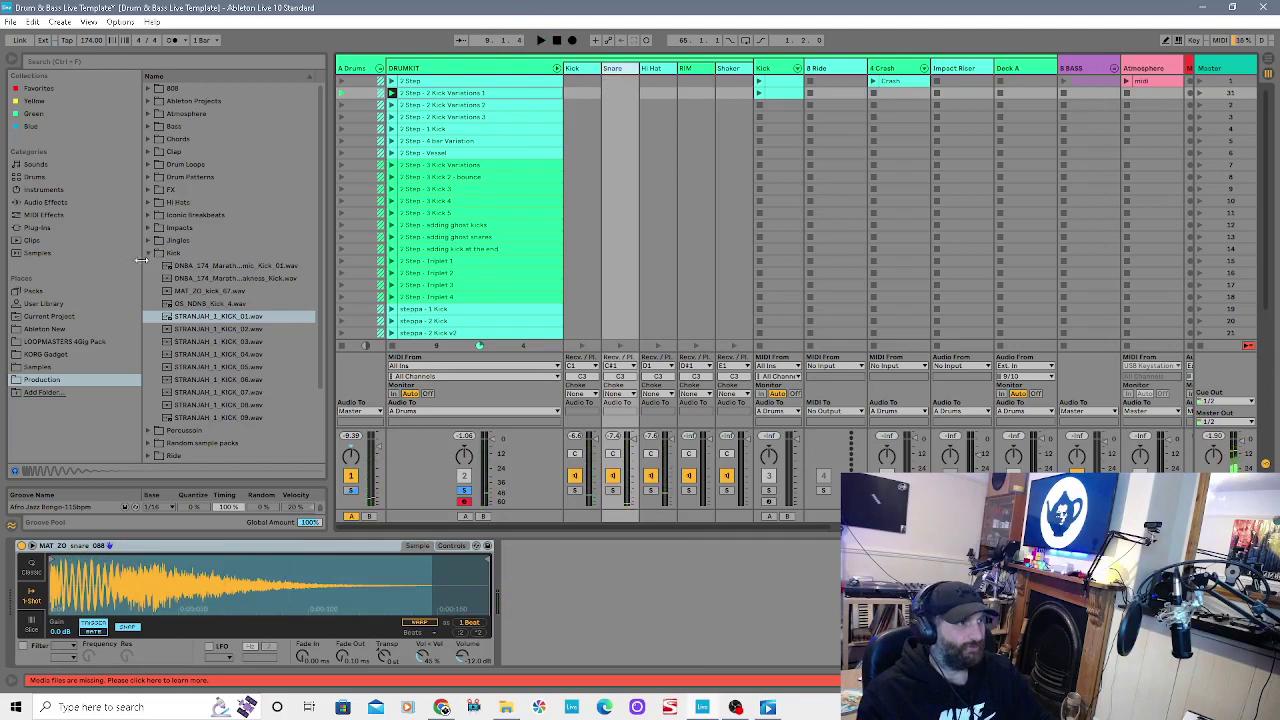
Step: Preview samples from the Snare folder and load OS_NDNB_Snare_5.wav onto the DRUMKIT track's Snare chain
left_click(147, 254)
left_click(148, 329)
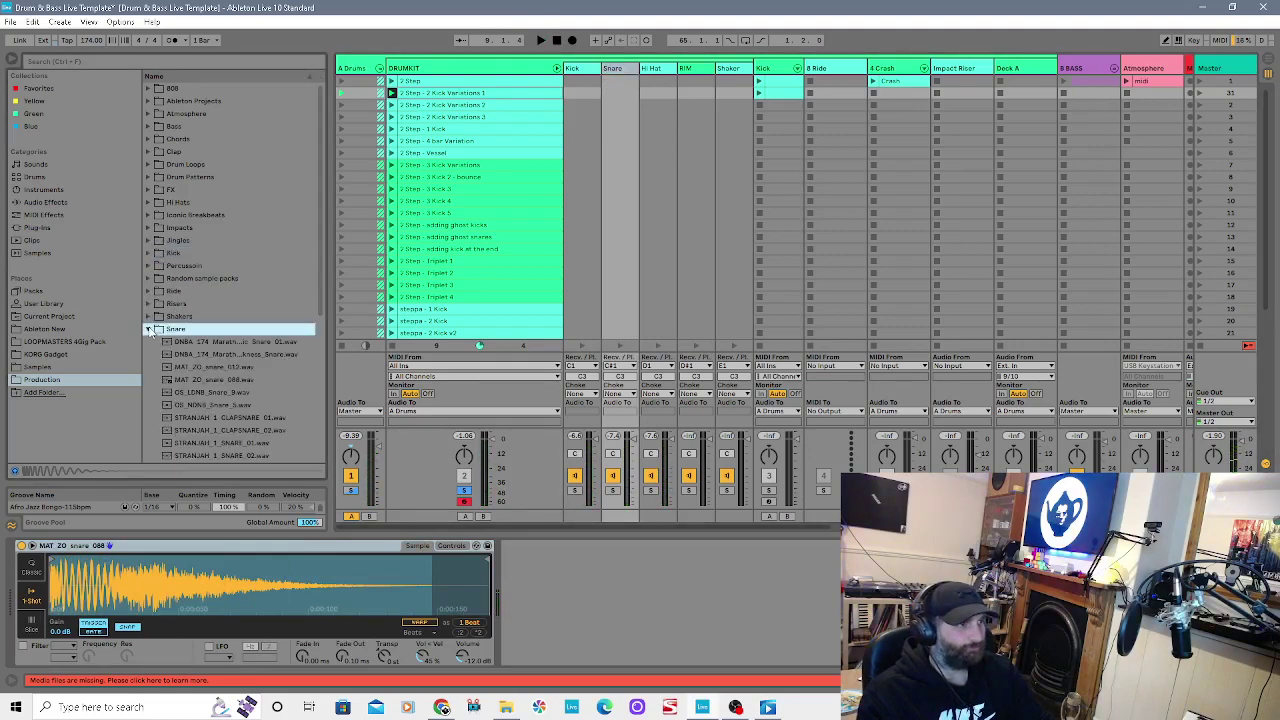
left_click(221, 354)
left_click(227, 343)
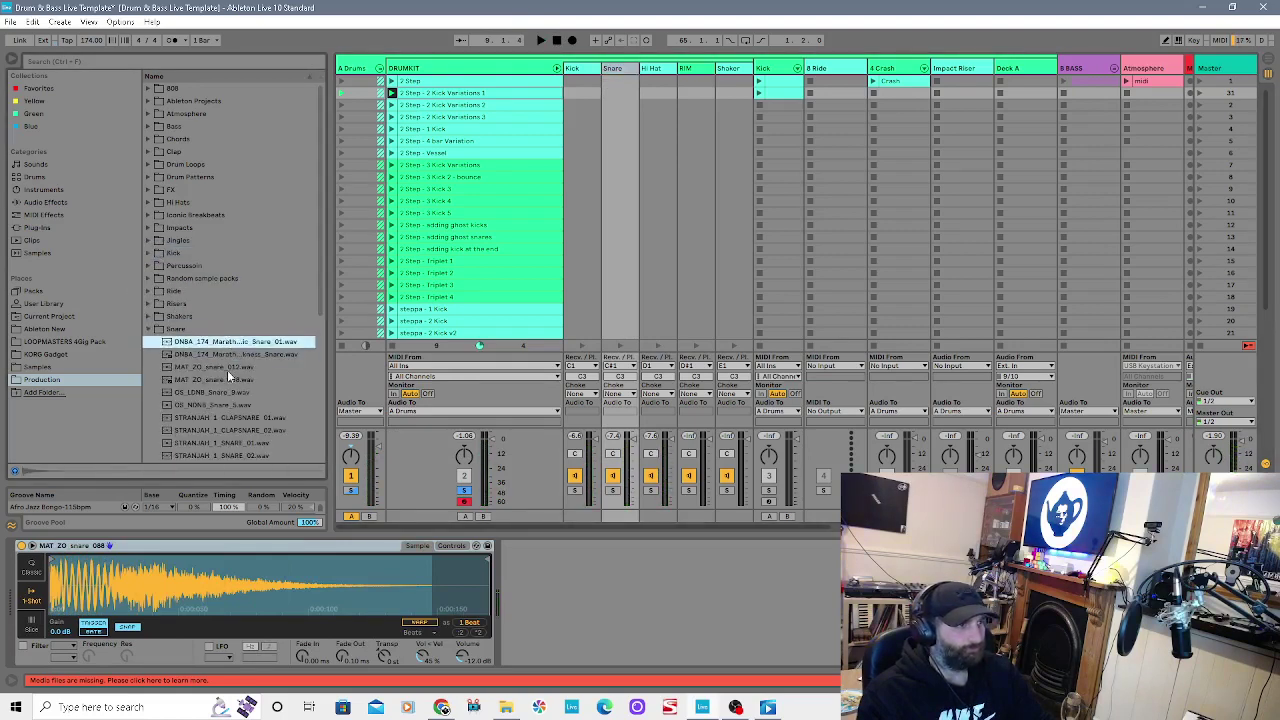
left_click(227, 393)
left_click(232, 405)
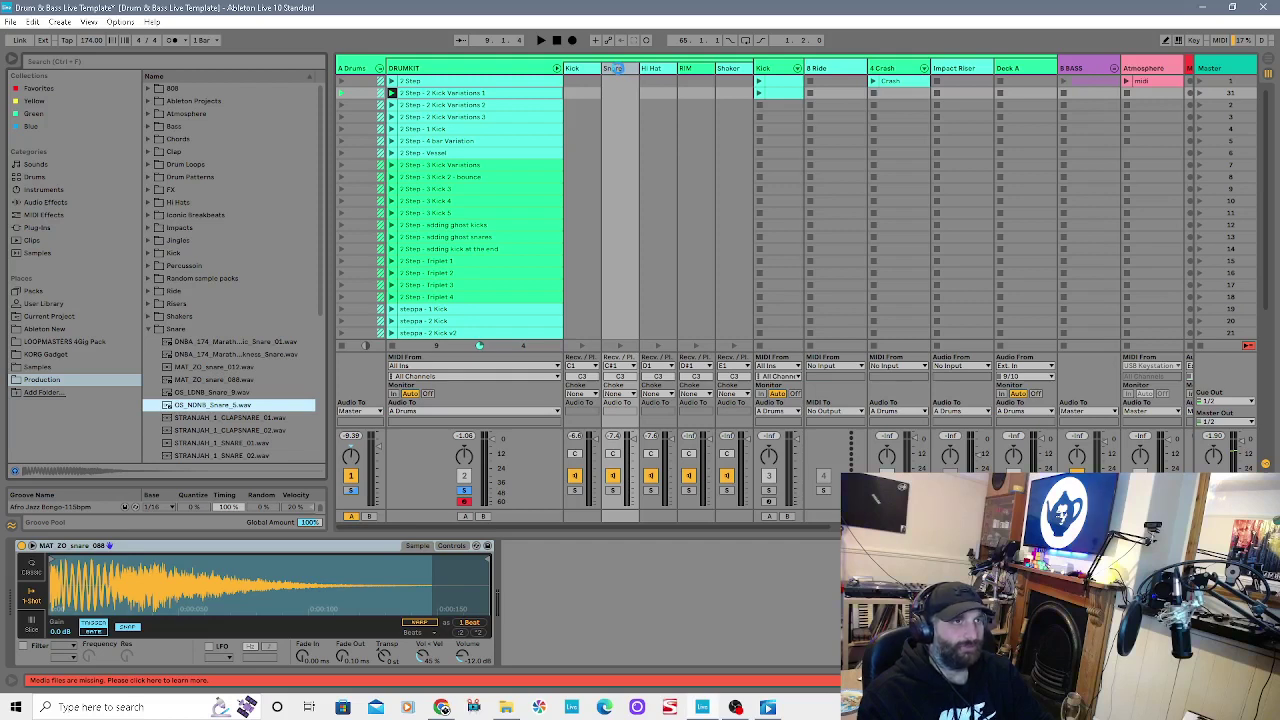
left_click_drag(612, 68, 618, 72)
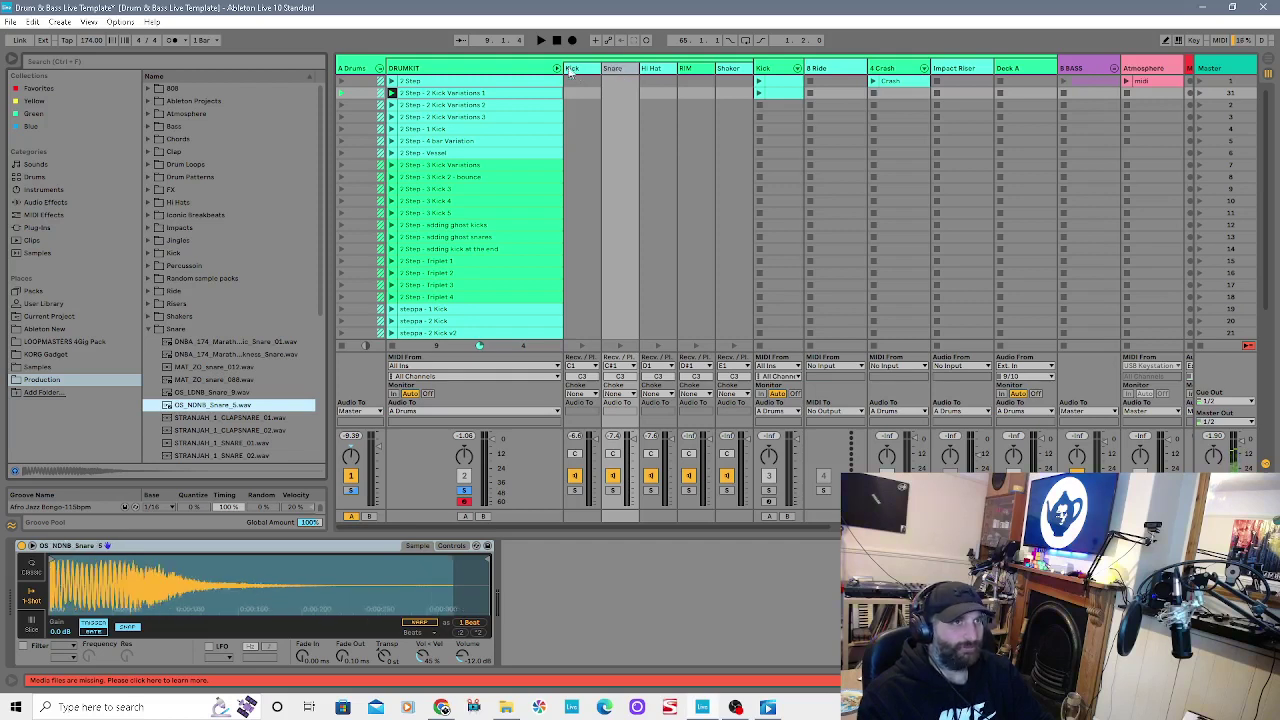
Step: Hear the replaced snare in the 2 Kick Variations 1, 2 Kick Variations 3, steppa - 1 Kick and steppa - 2 Kick v2 clips
left_click(391, 93)
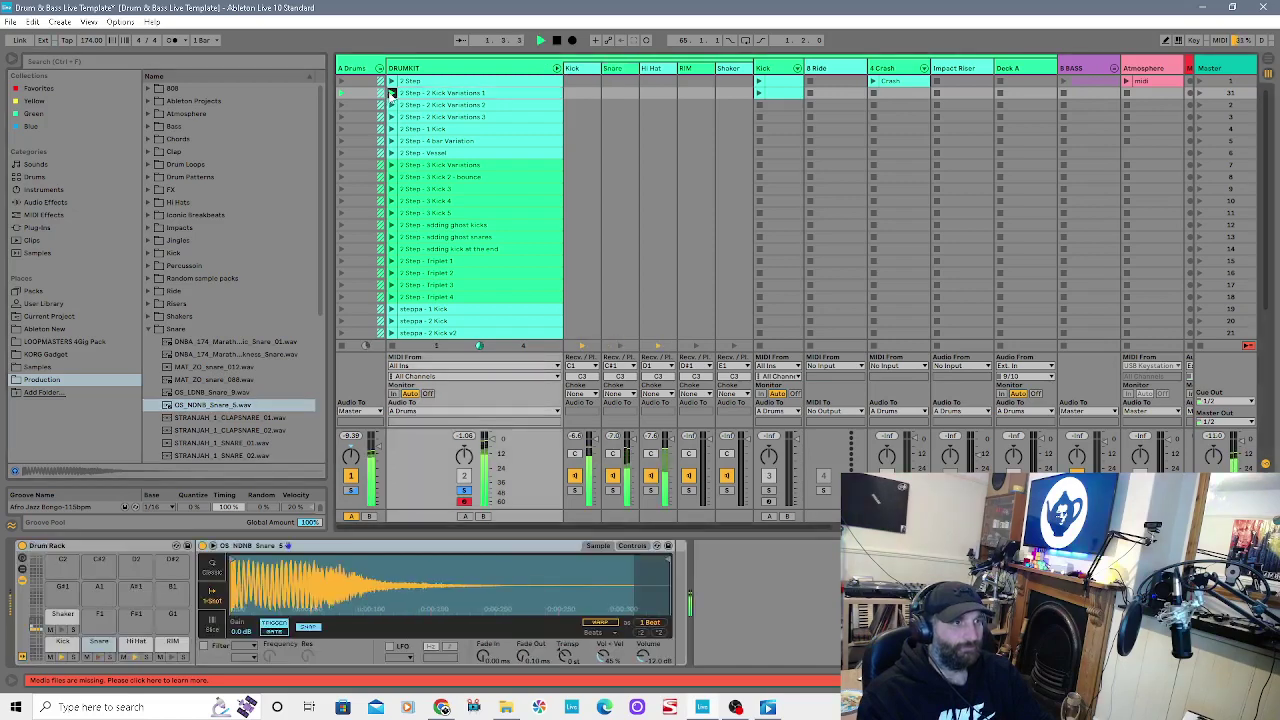
left_click(391, 117)
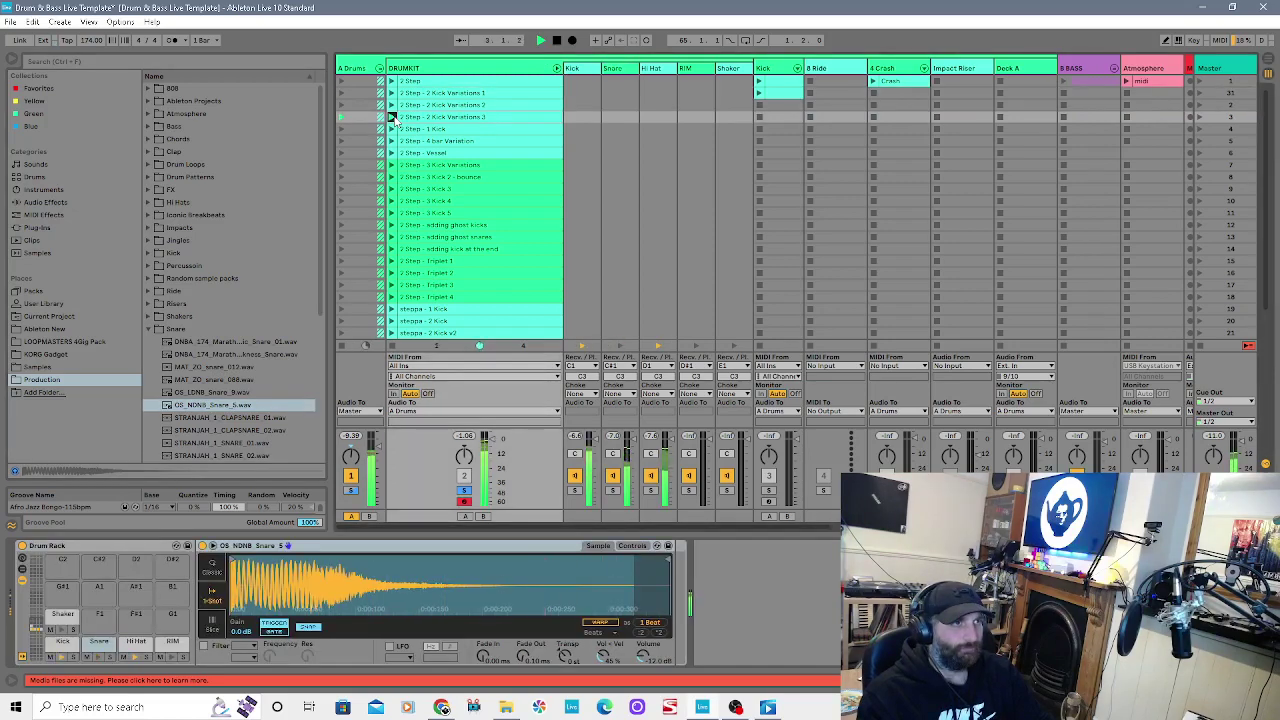
scroll(420, 185, "down", 2)
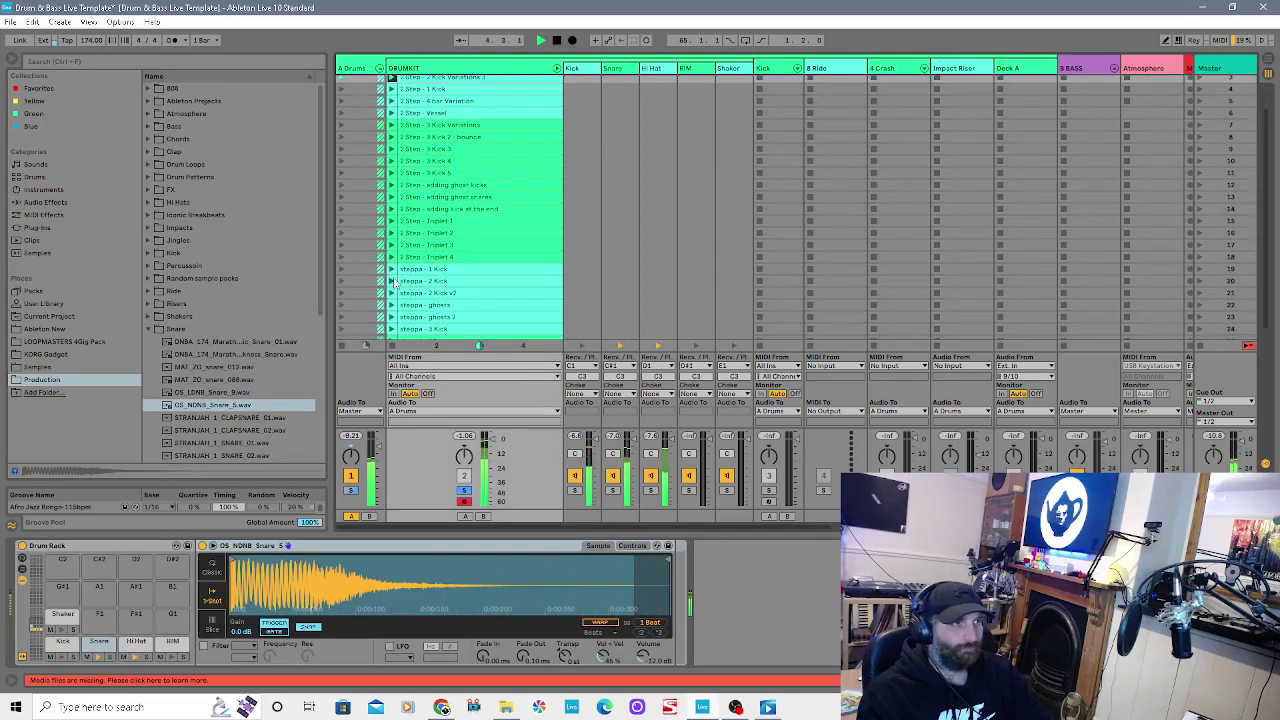
left_click(391, 269)
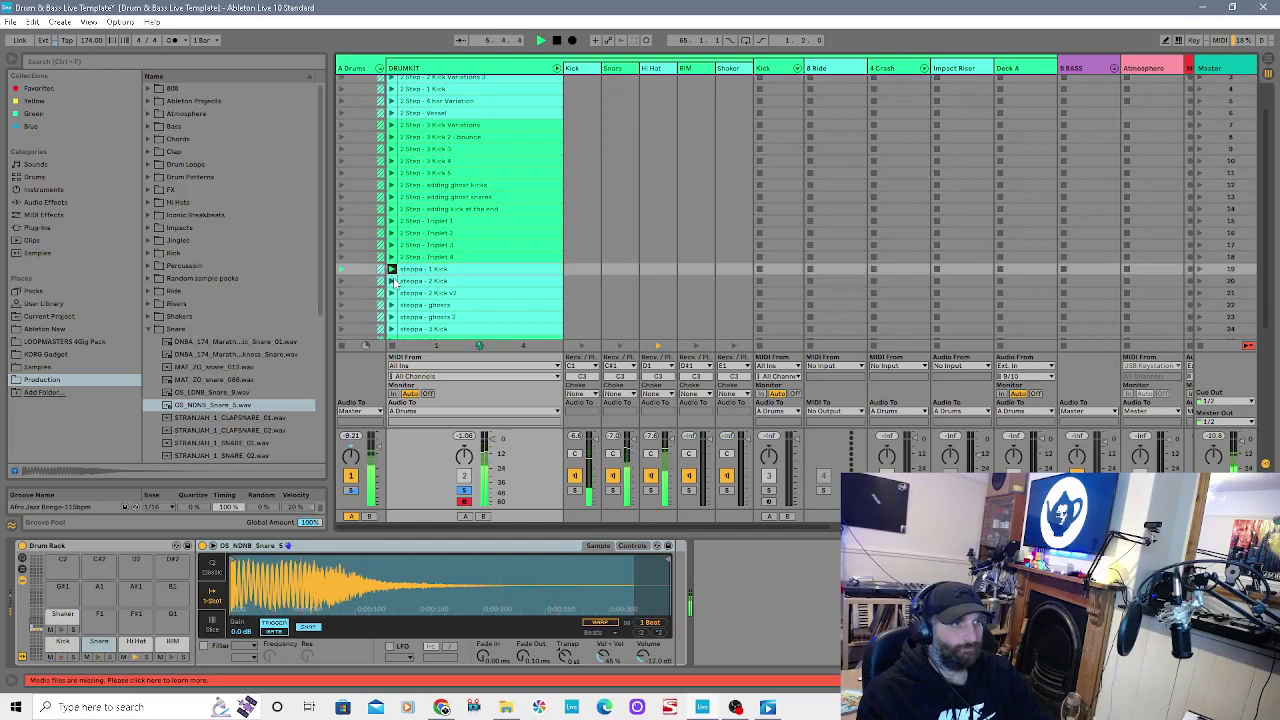
left_click(391, 293)
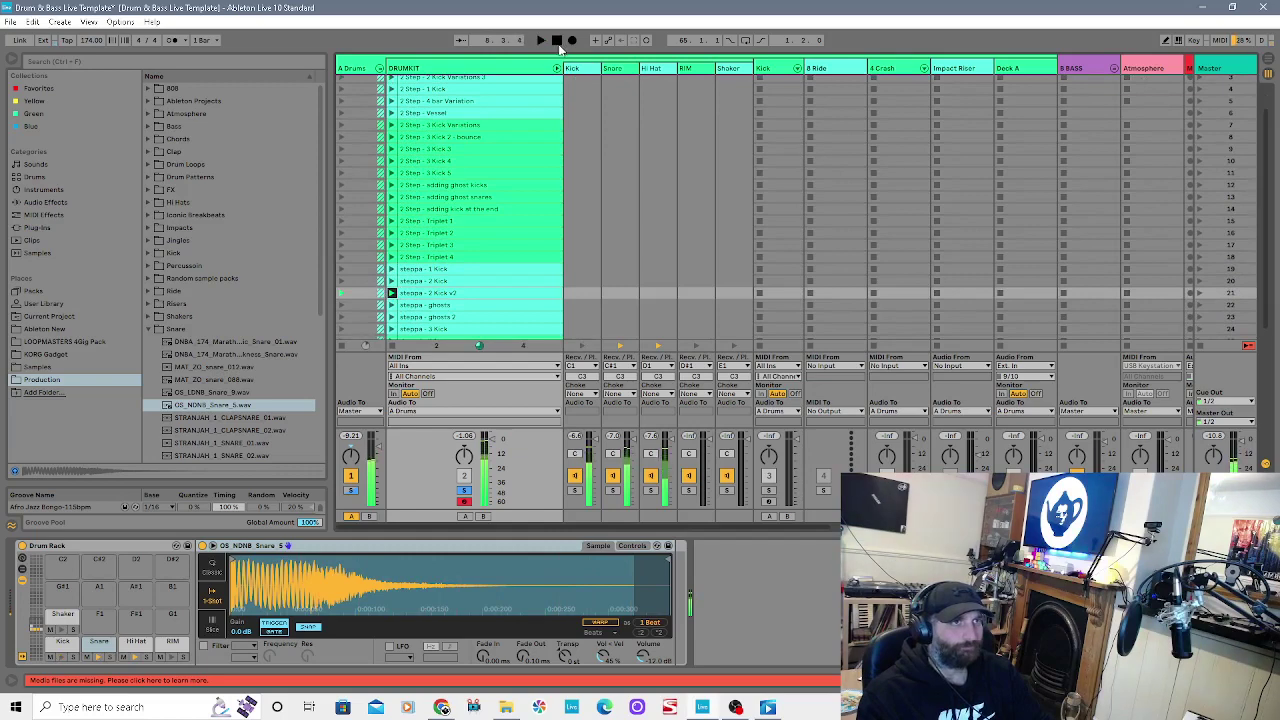
Step: Look through the DRUMKIT track's pattern clips, from 2 Step down to the Footwork and extended steppa patterns
scroll(620, 225, "up", 3)
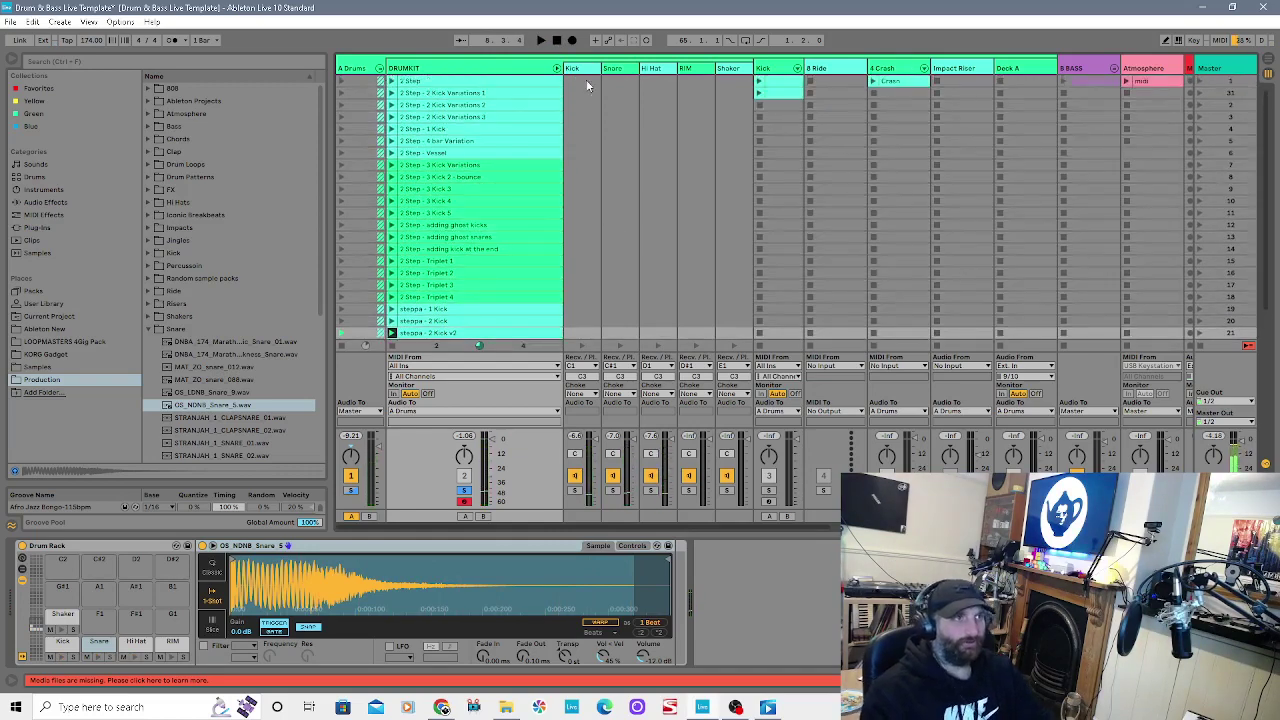
scroll(533, 250, "down", 8)
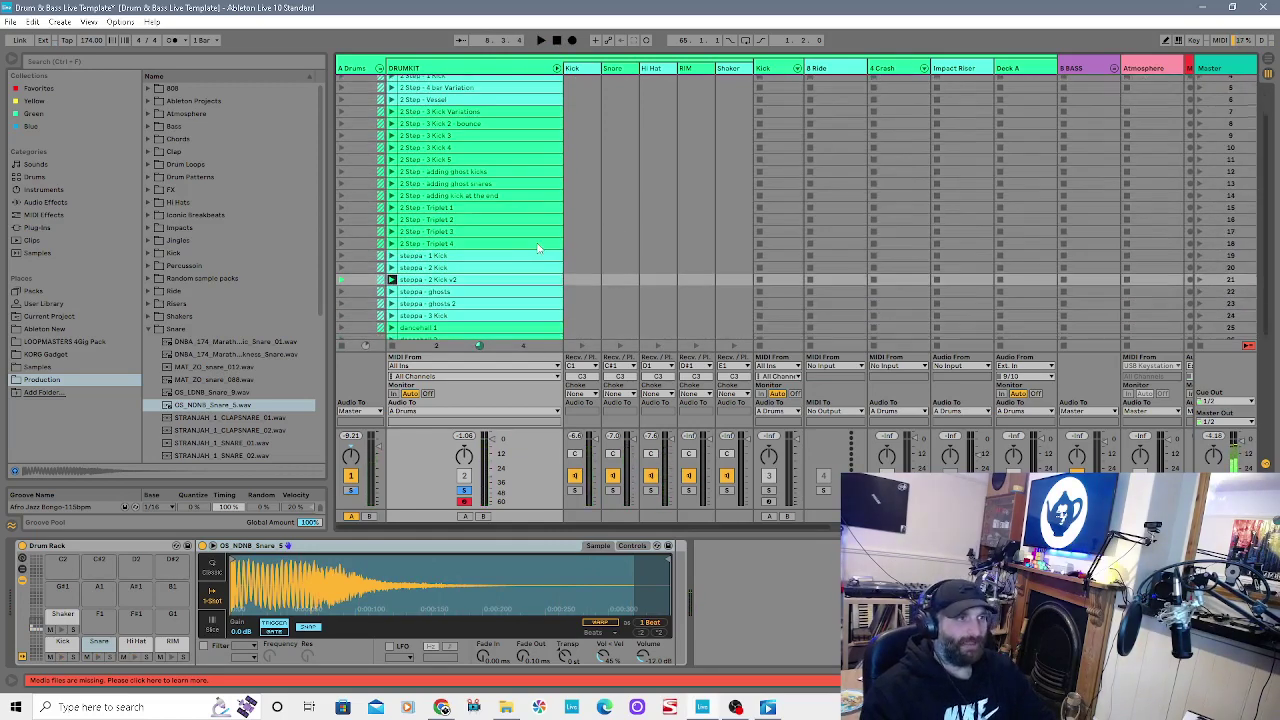
scroll(533, 256, "down", 4)
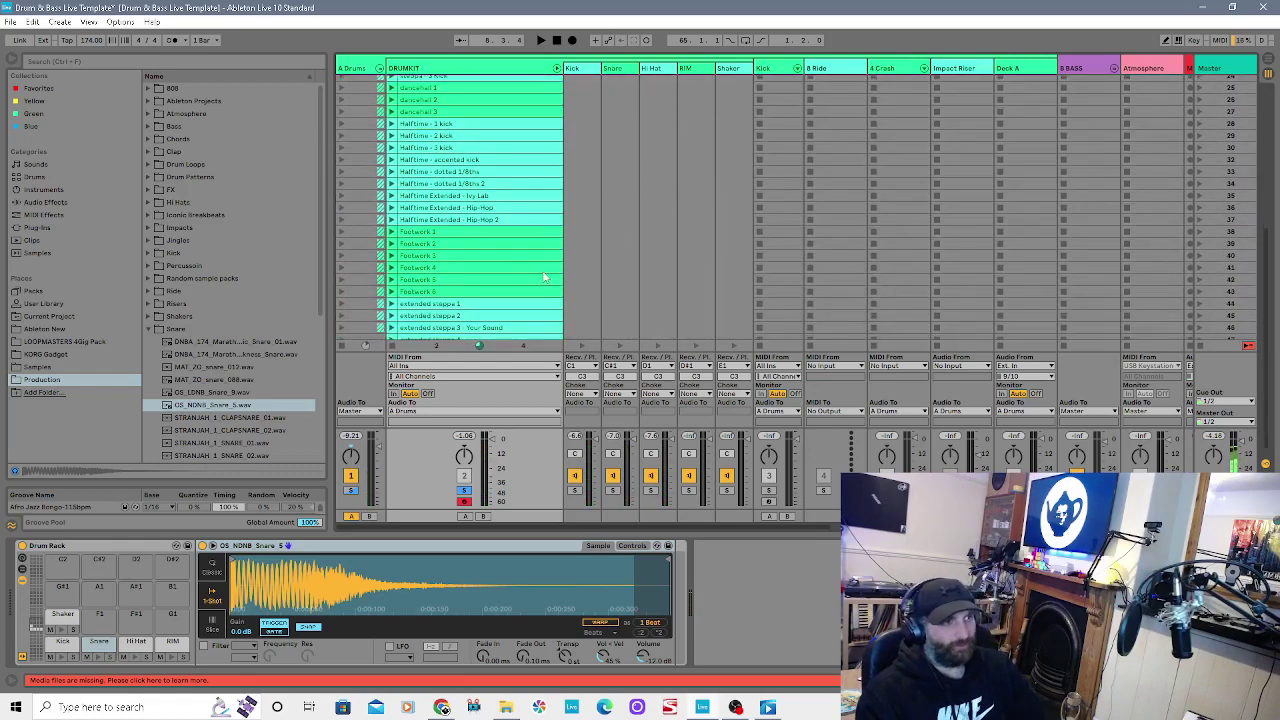
scroll(470, 245, "up", 7)
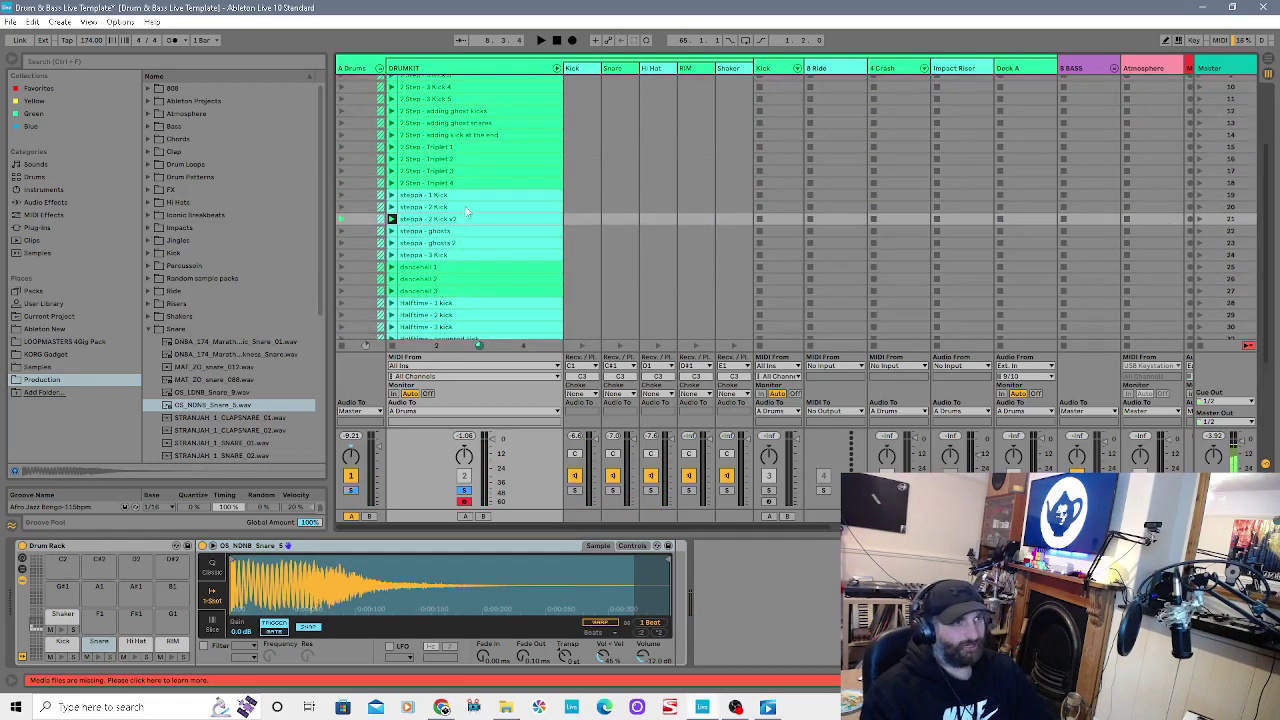
scroll(466, 215, "up", 5)
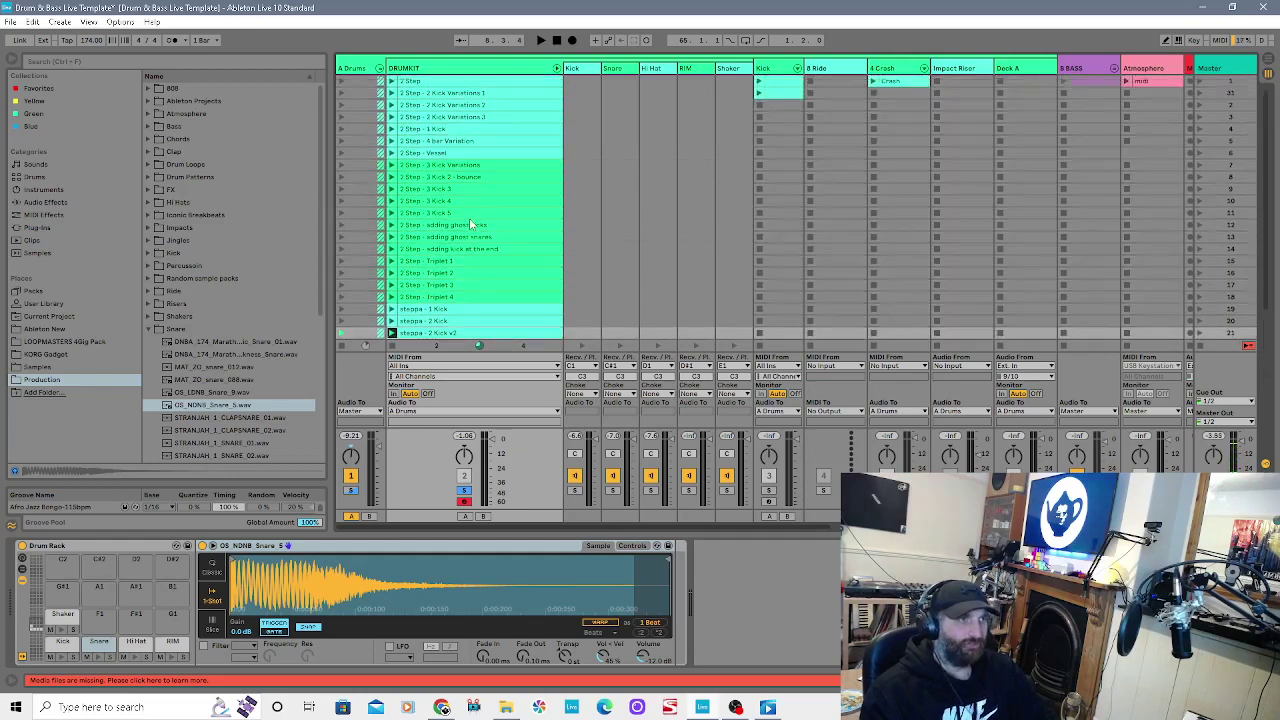
Step: Look through the DRUMKIT track's steppa, dancehall, Halftime and Footwork clips and return to the 2 Step patterns
scroll(520, 152, "down", 6)
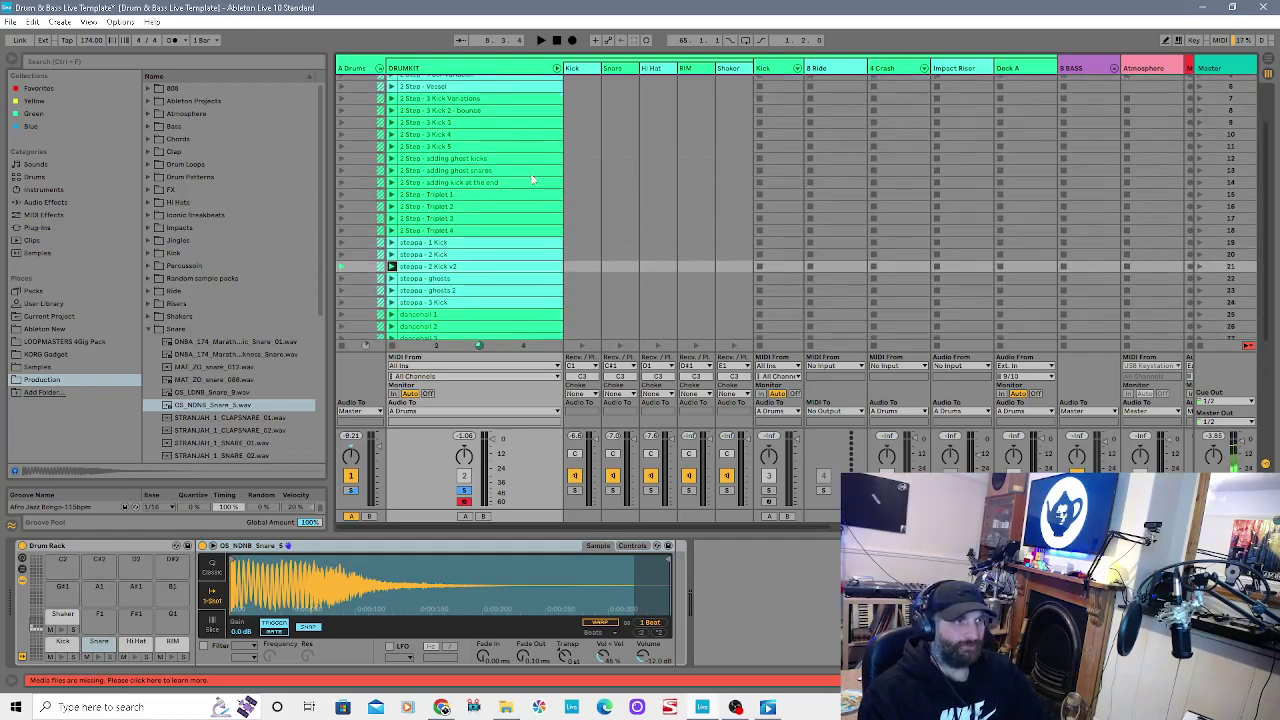
scroll(531, 196, "down", 4)
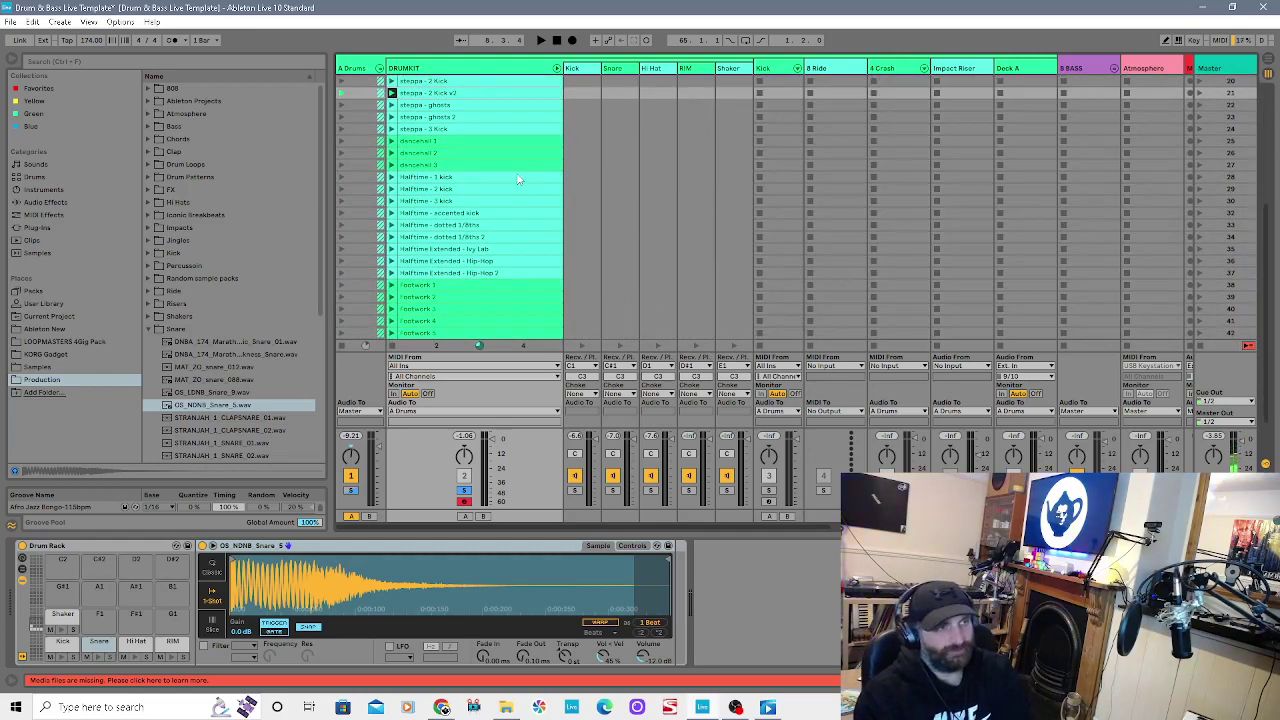
scroll(518, 179, "up", 10)
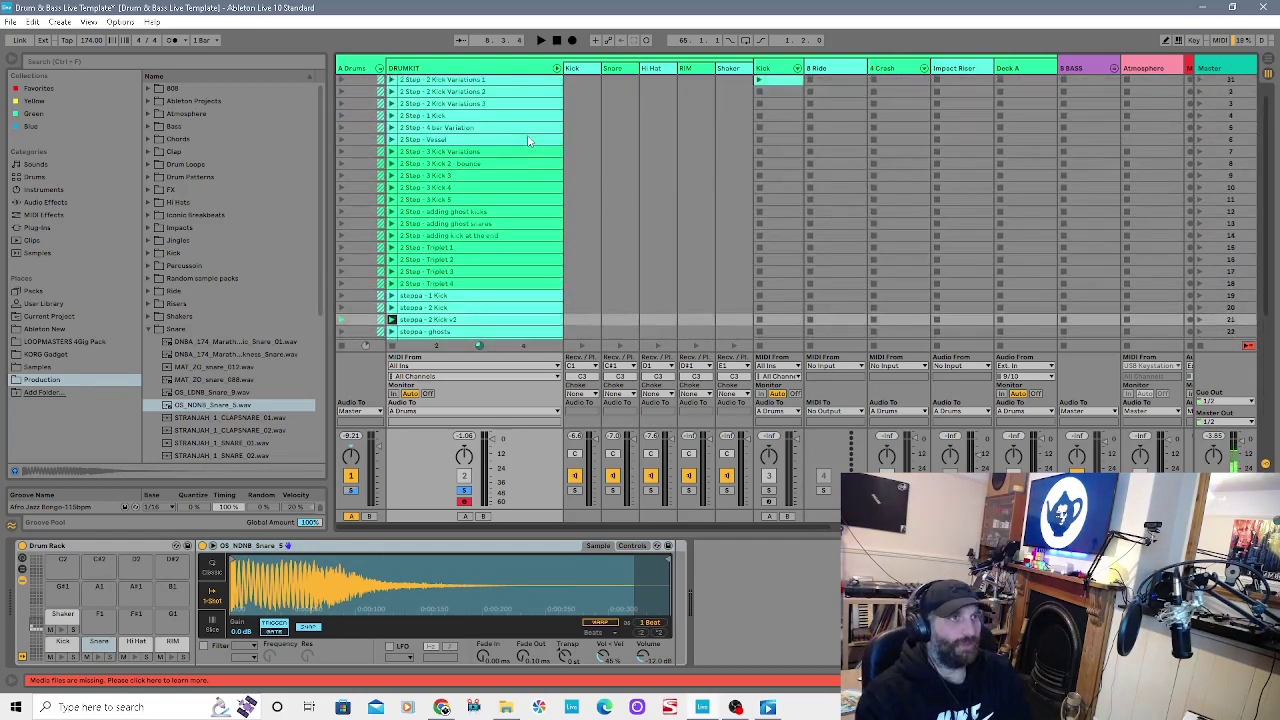
scroll(530, 141, "up", 1)
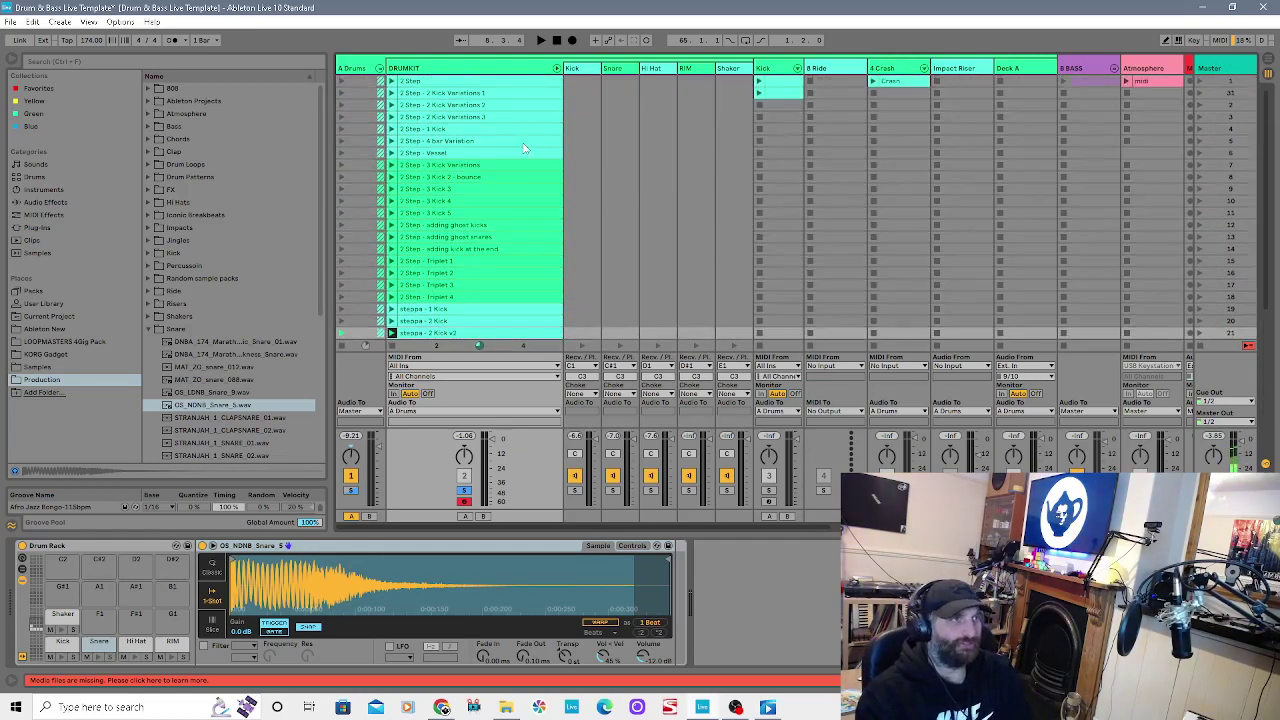
Step: Play the 2 Step - 3 Kick Variations clip with the Kick track's first clip, soloing the Kick track briefly to hear it
left_click(583, 70)
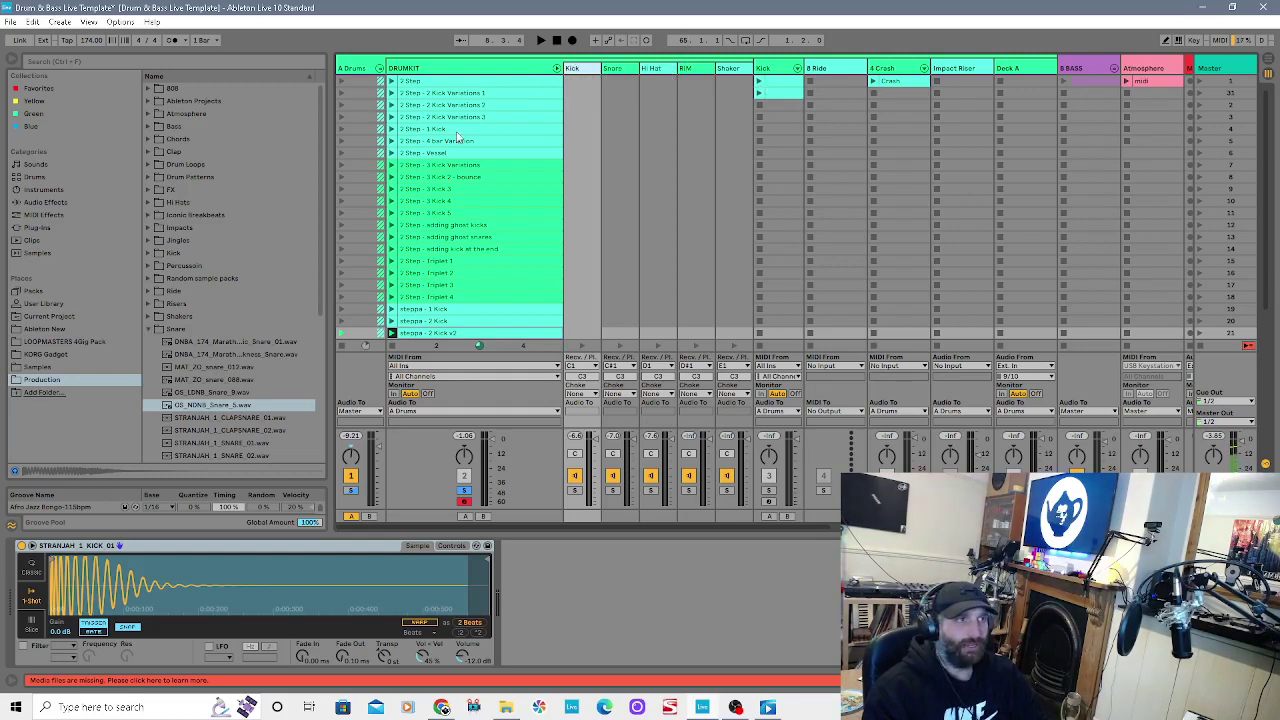
left_click(392, 166)
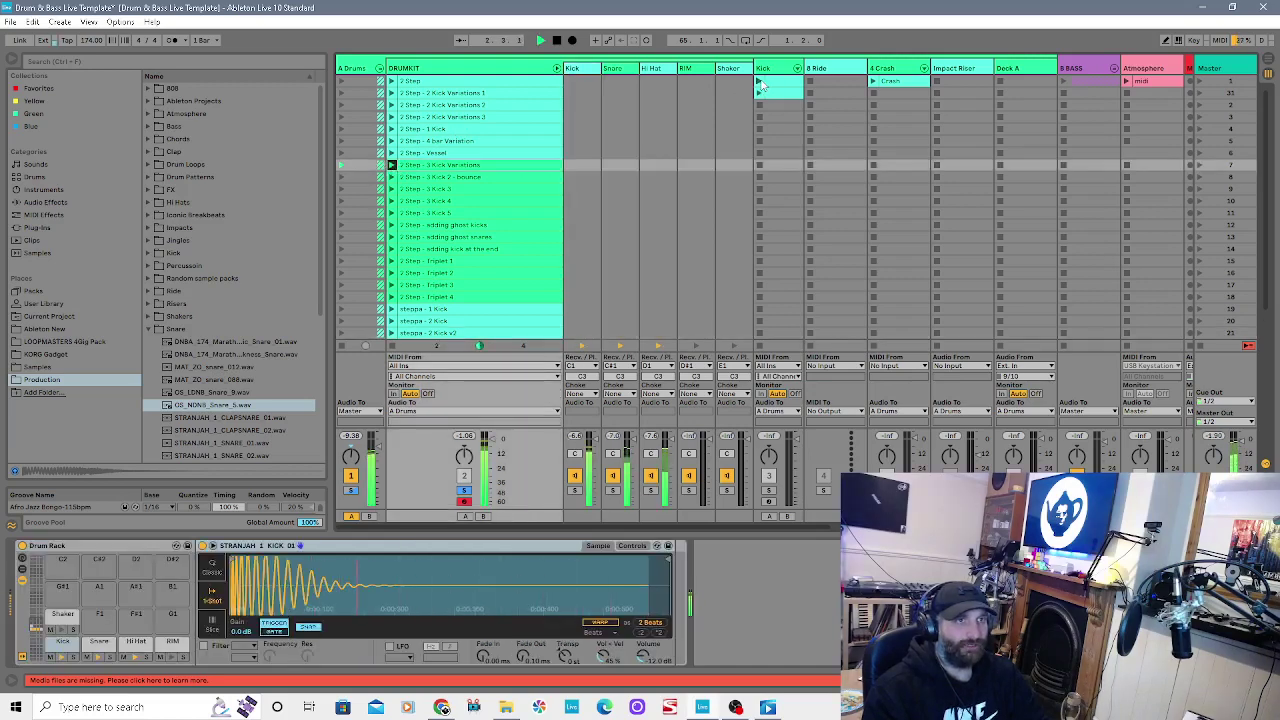
left_click(760, 84)
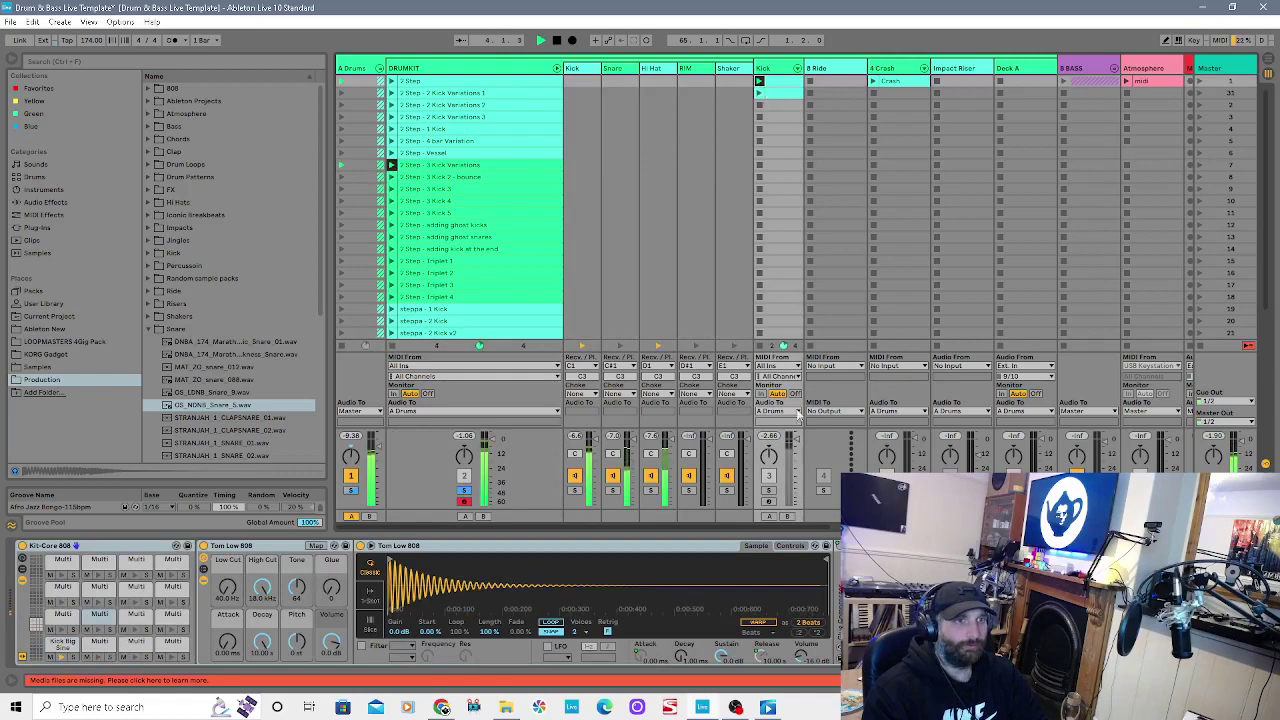
left_click(768, 490)
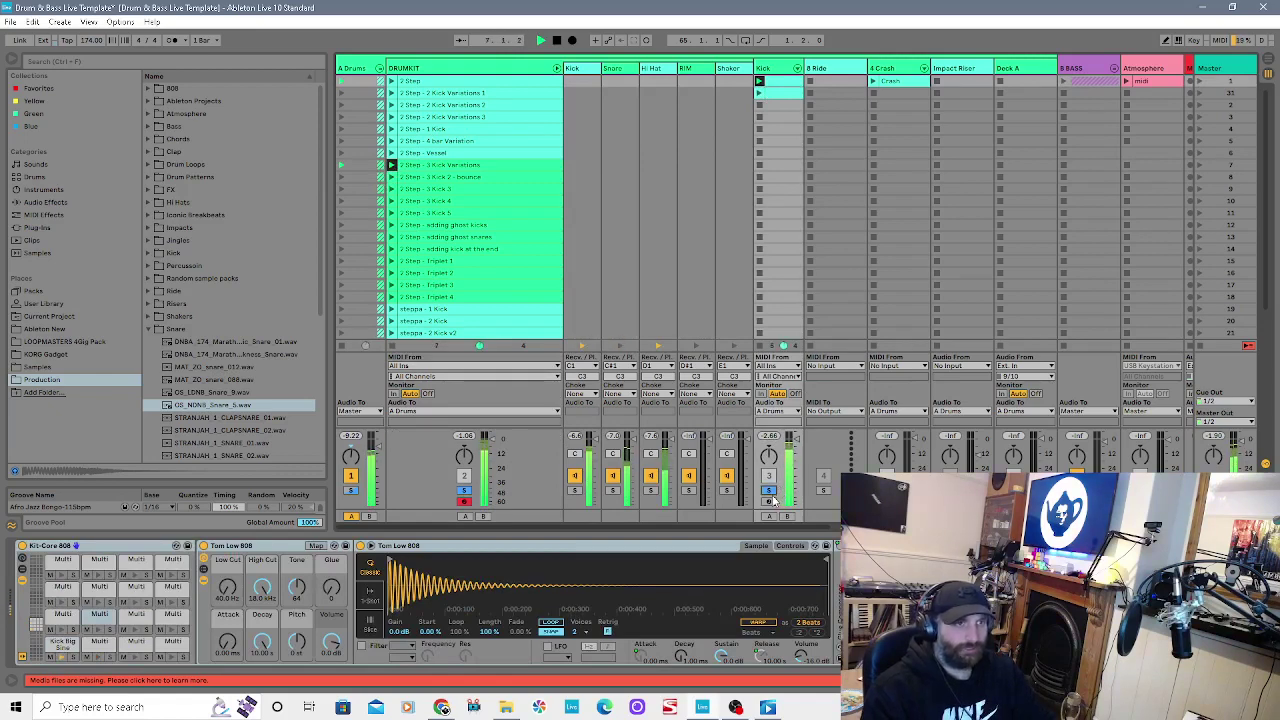
left_click(768, 490)
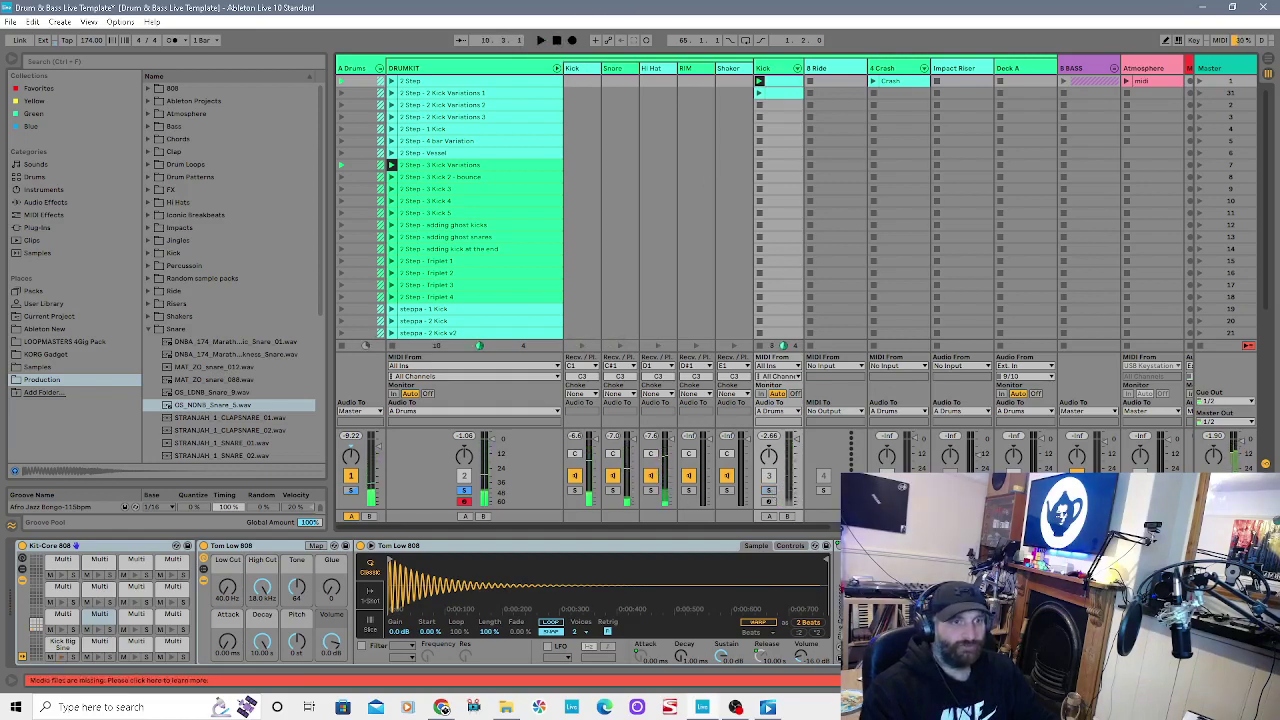
Step: Launch the Crash clip on the 4 Crash track, solo that track to check it, and clear the track solos
left_click_drag(650, 527, 736, 527)
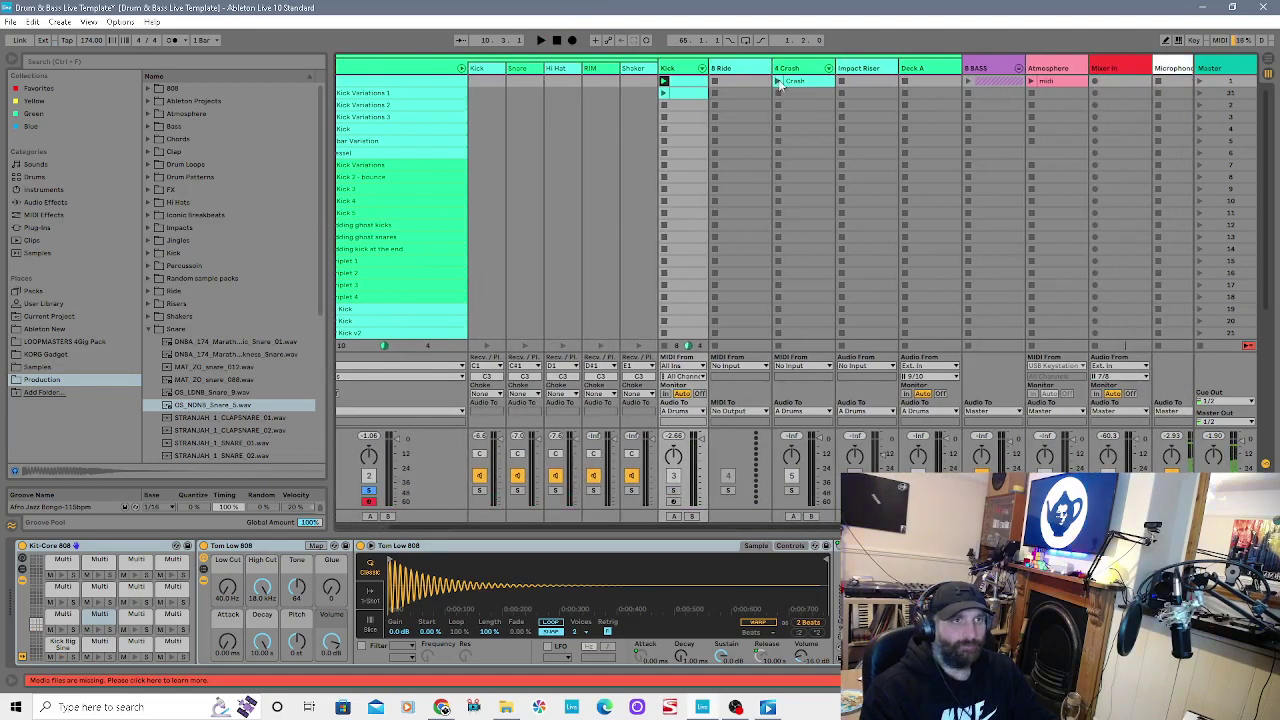
left_click(782, 86)
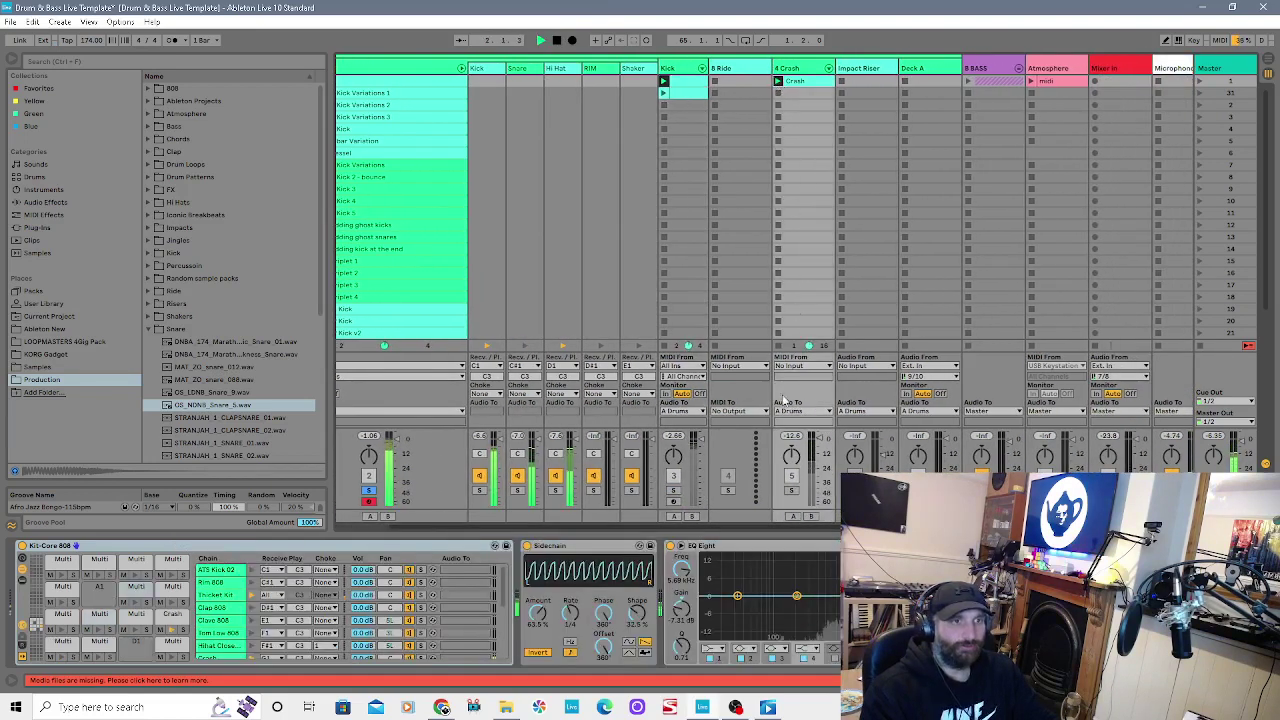
left_click(791, 488)
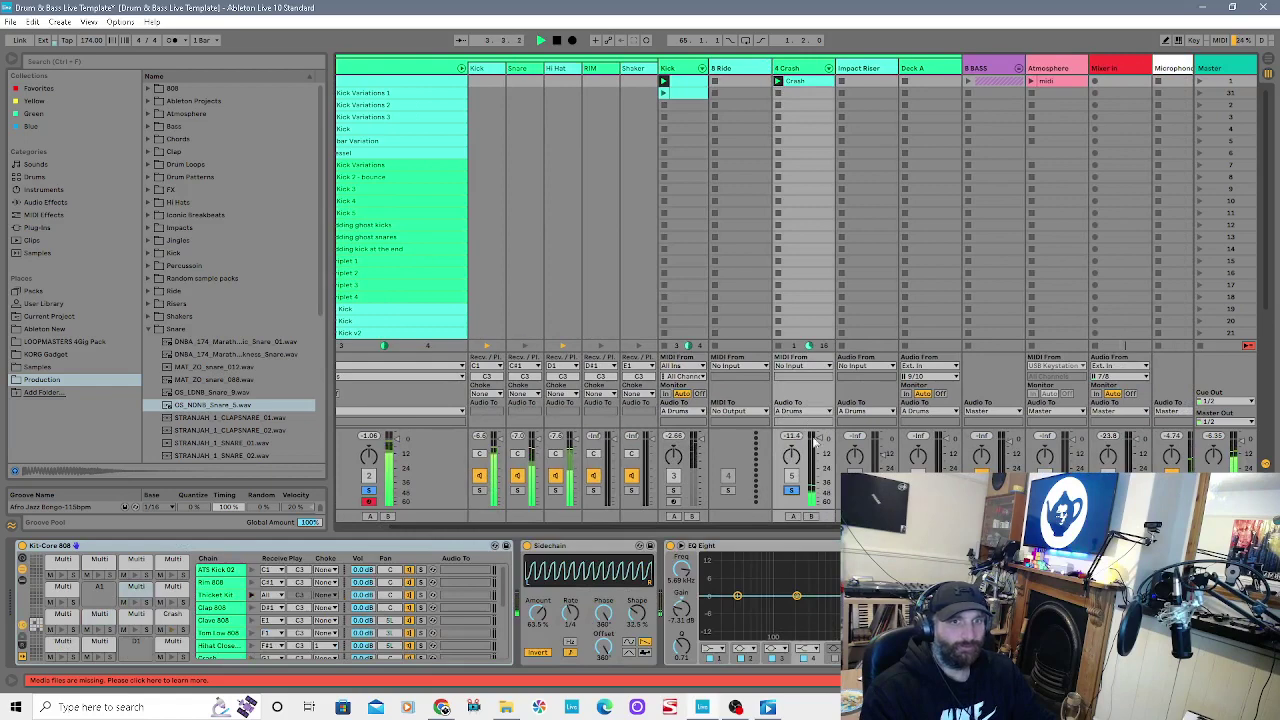
left_click(792, 490)
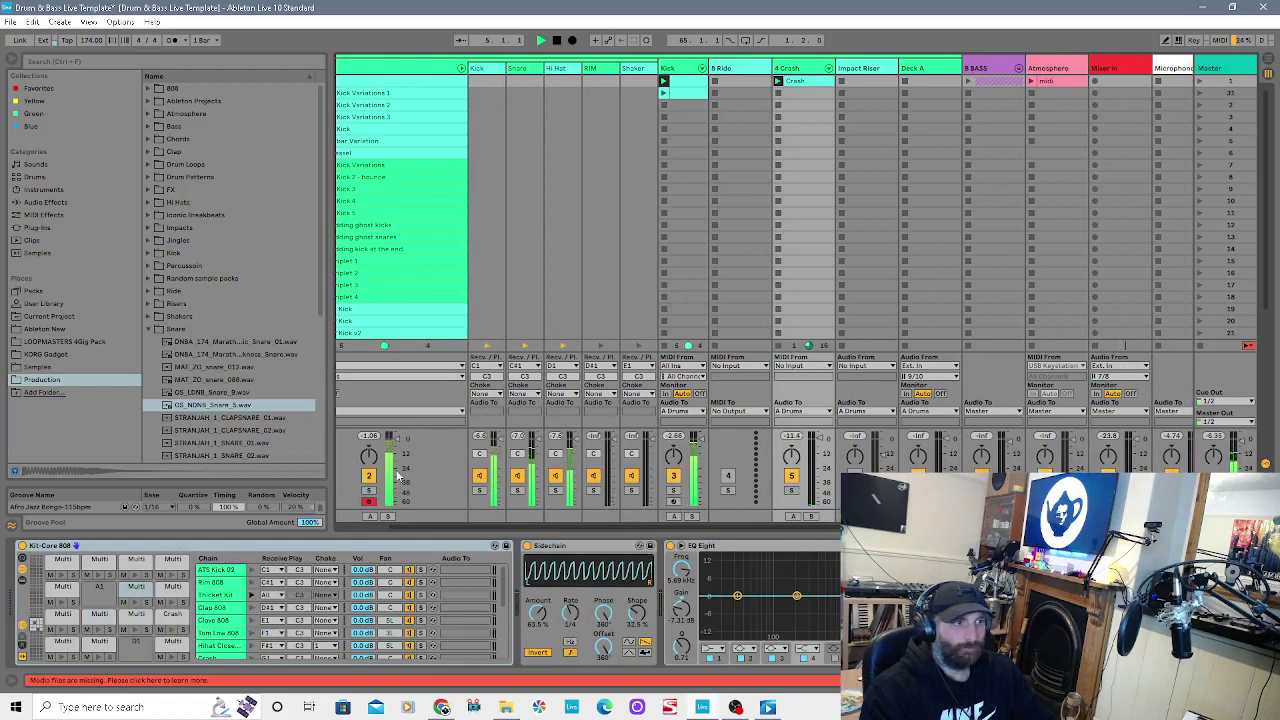
Step: Stop the Kick and Crash clips and the playback, and collapse the Snare sample folder
left_click(665, 106)
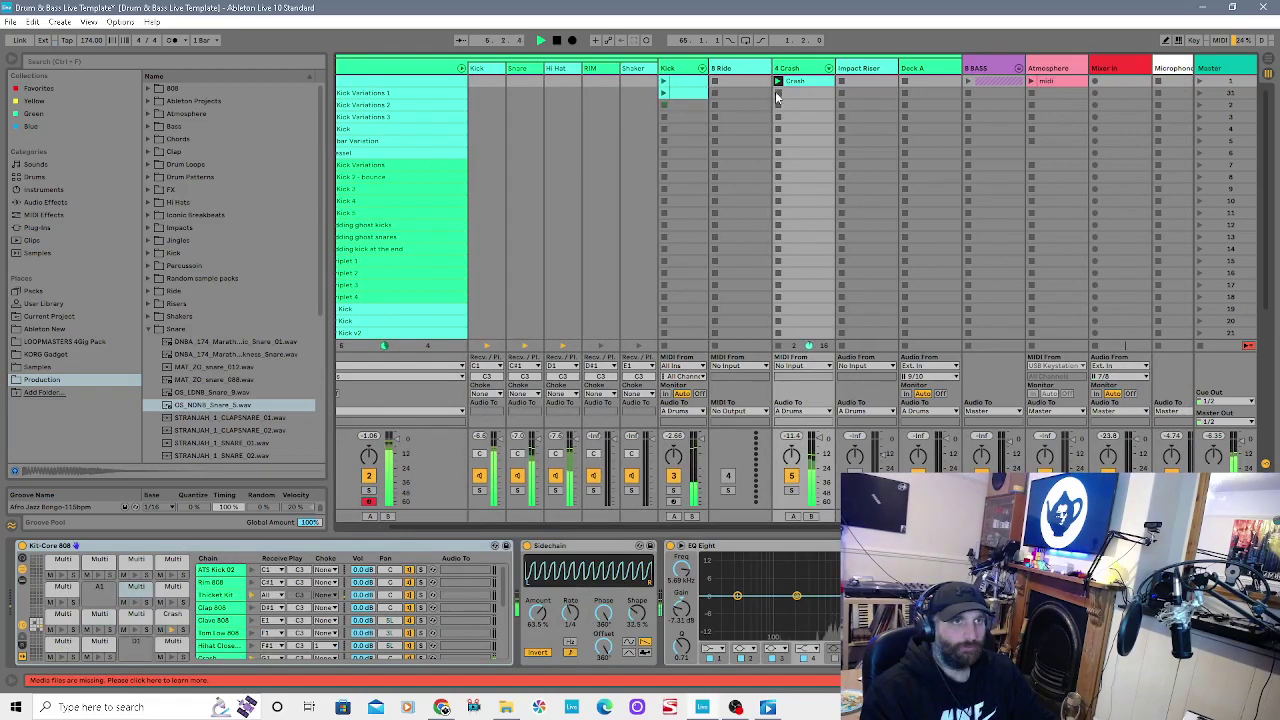
left_click(780, 94)
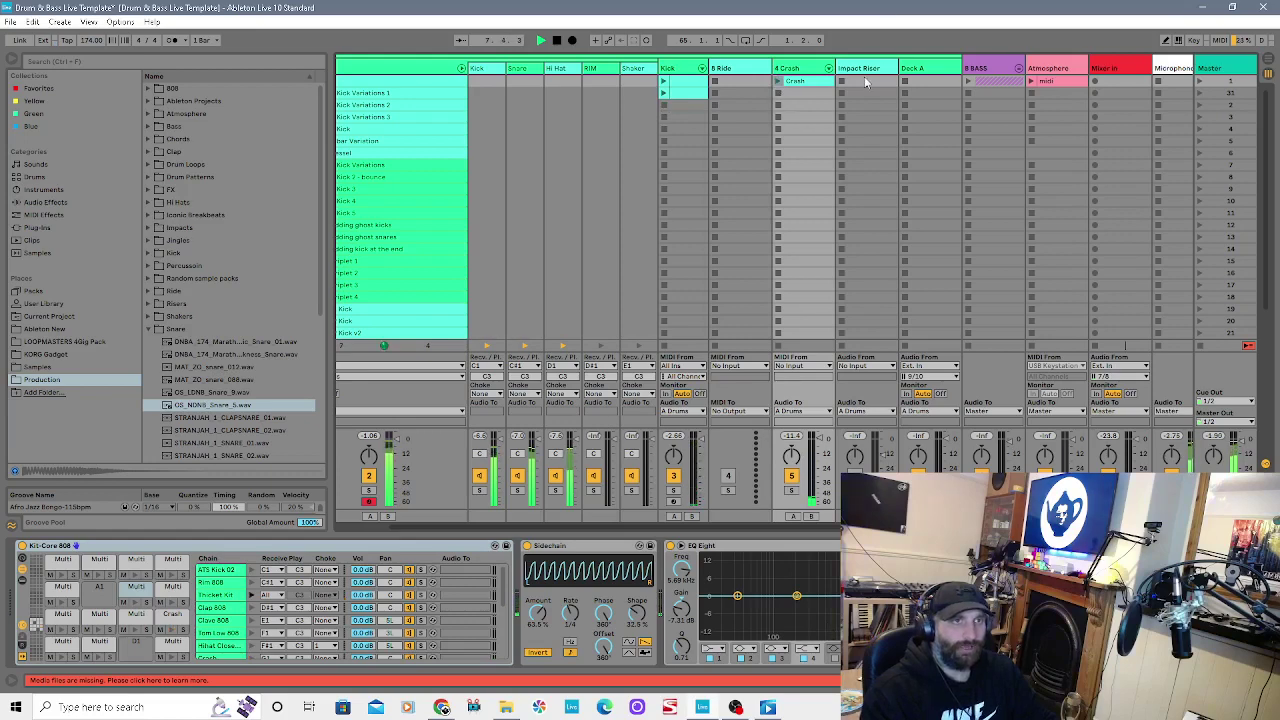
left_click(148, 330)
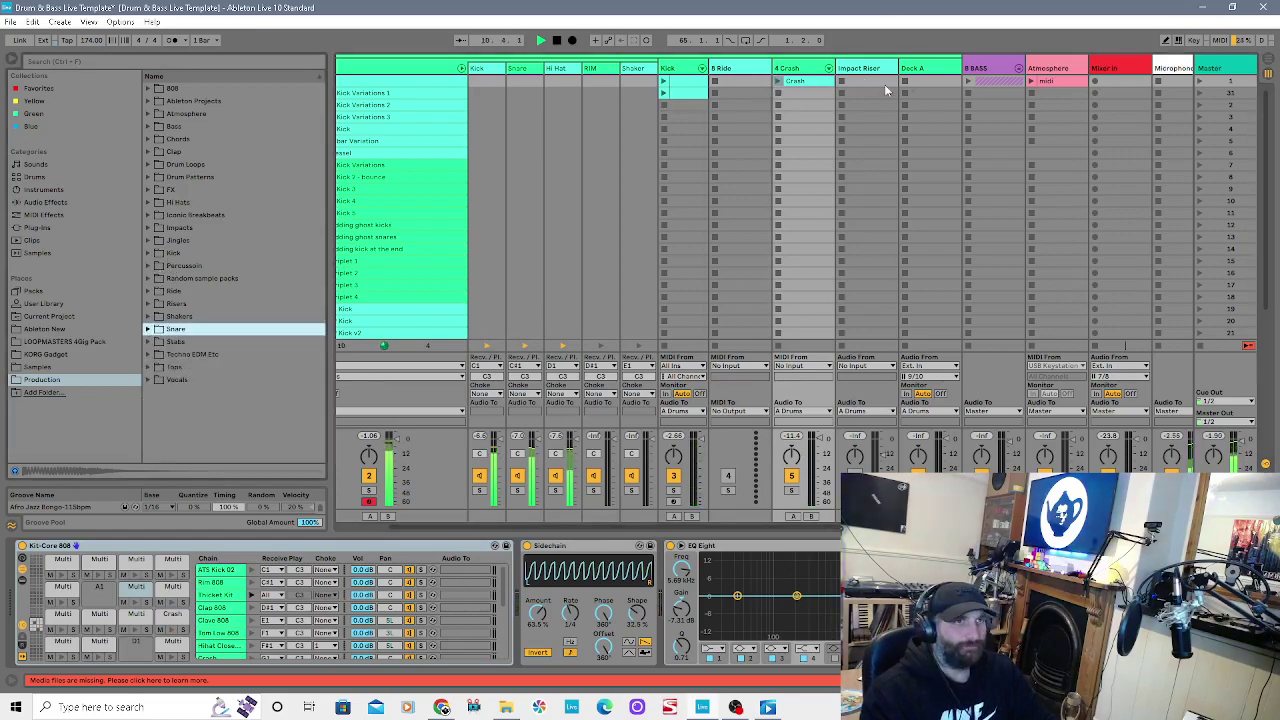
left_click(558, 41)
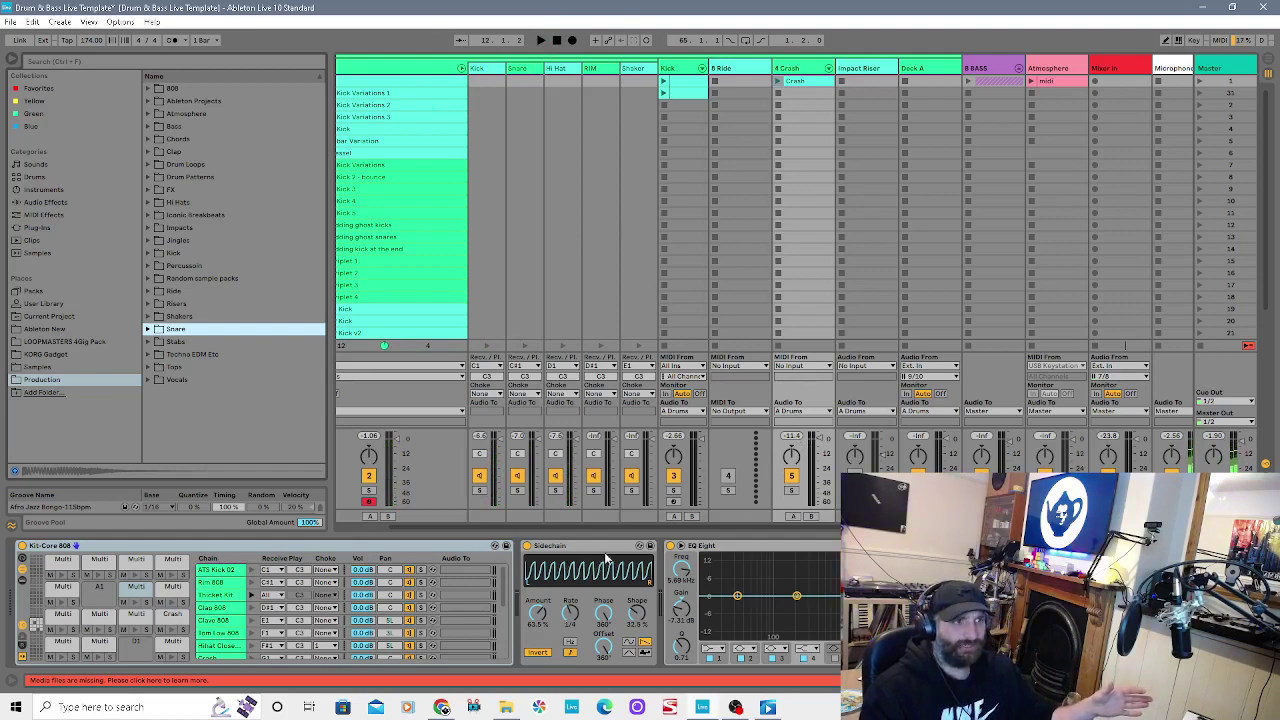
left_click_drag(643, 526, 570, 522)
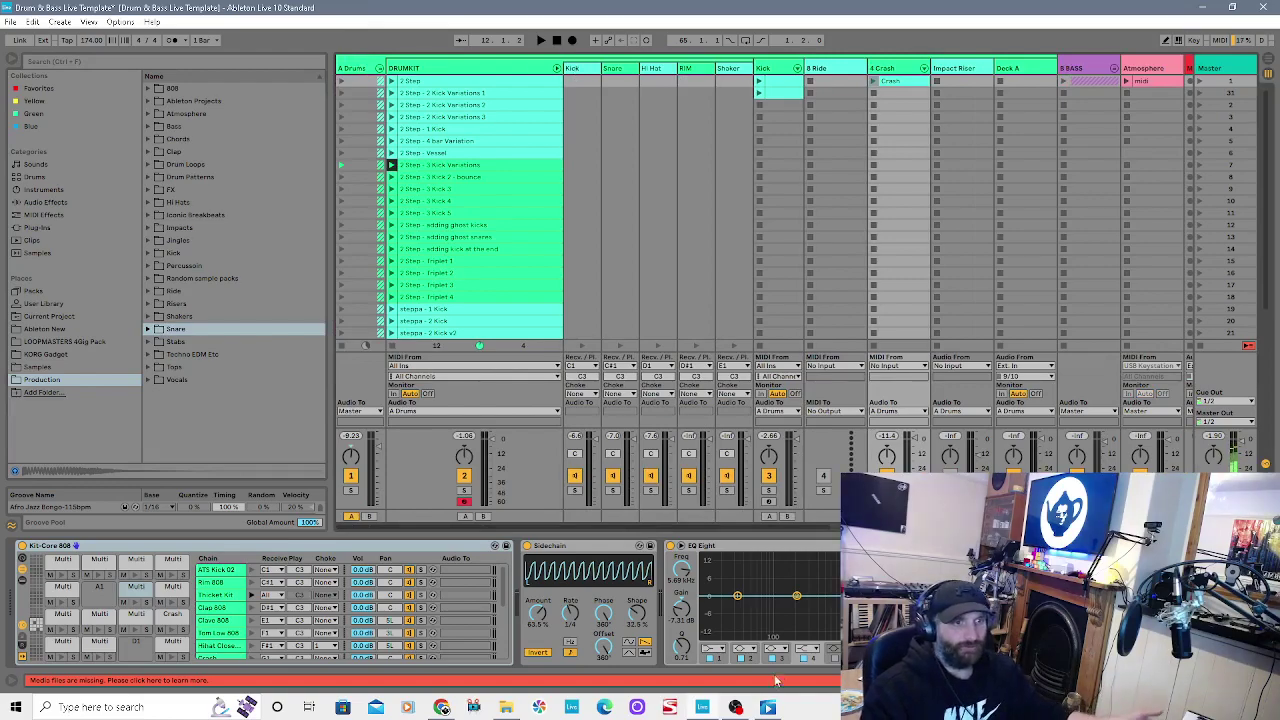
left_click(738, 708)
left_click(738, 708)
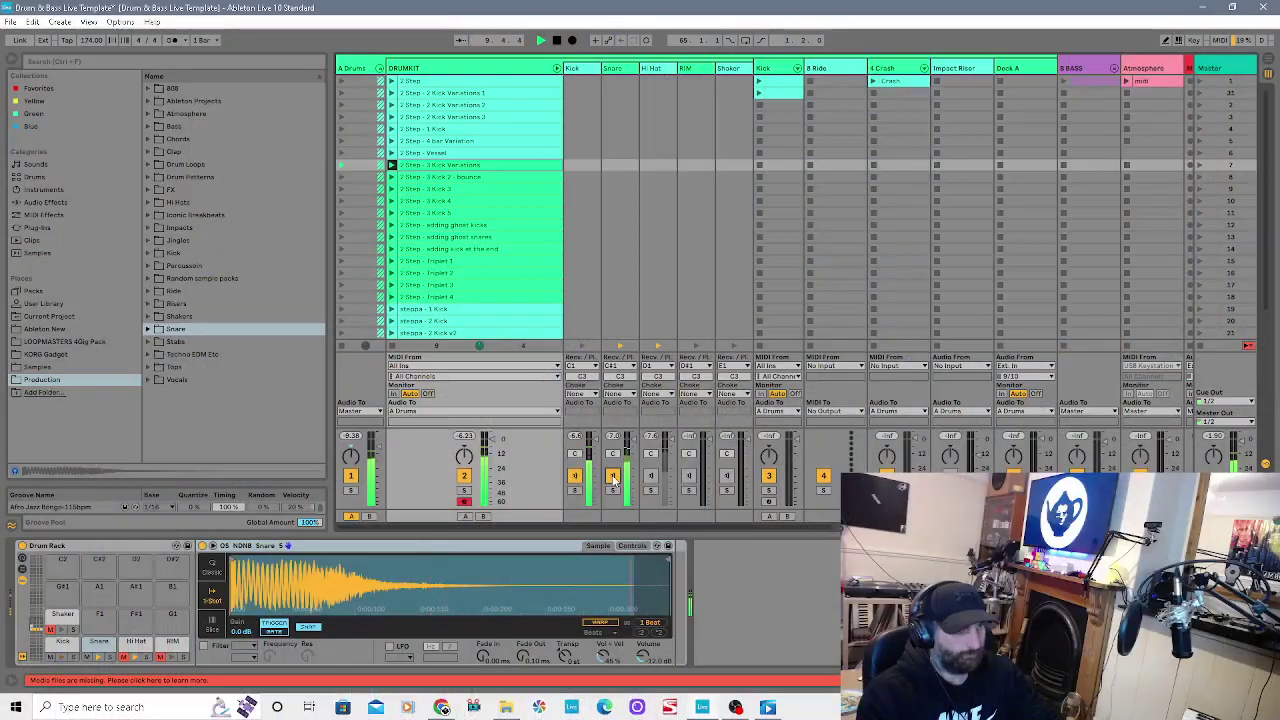
Step: Reactivate the DRUMKIT's Hi Hat chain, and fold the DRUMKIT chains and the A Drums group
left_click(651, 477)
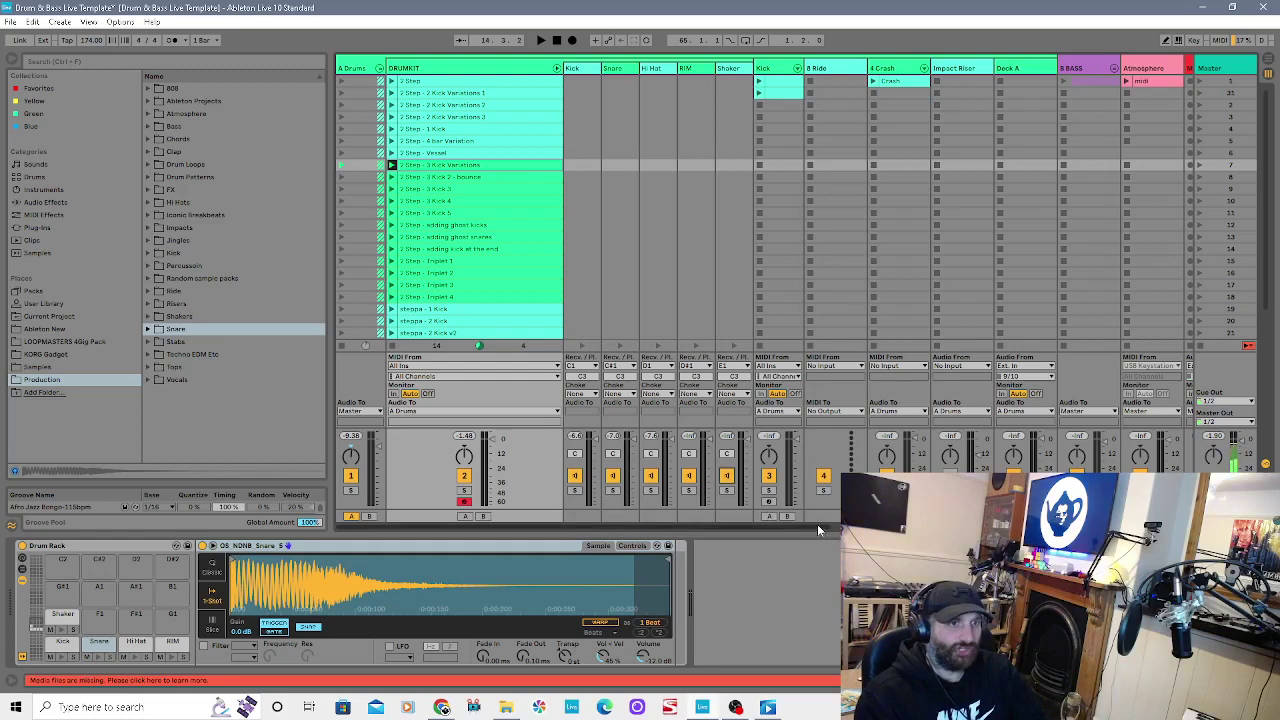
mouse_move(817, 525)
left_mouse_down()
mouse_move(860, 526)
mouse_move(797, 527)
left_mouse_up()
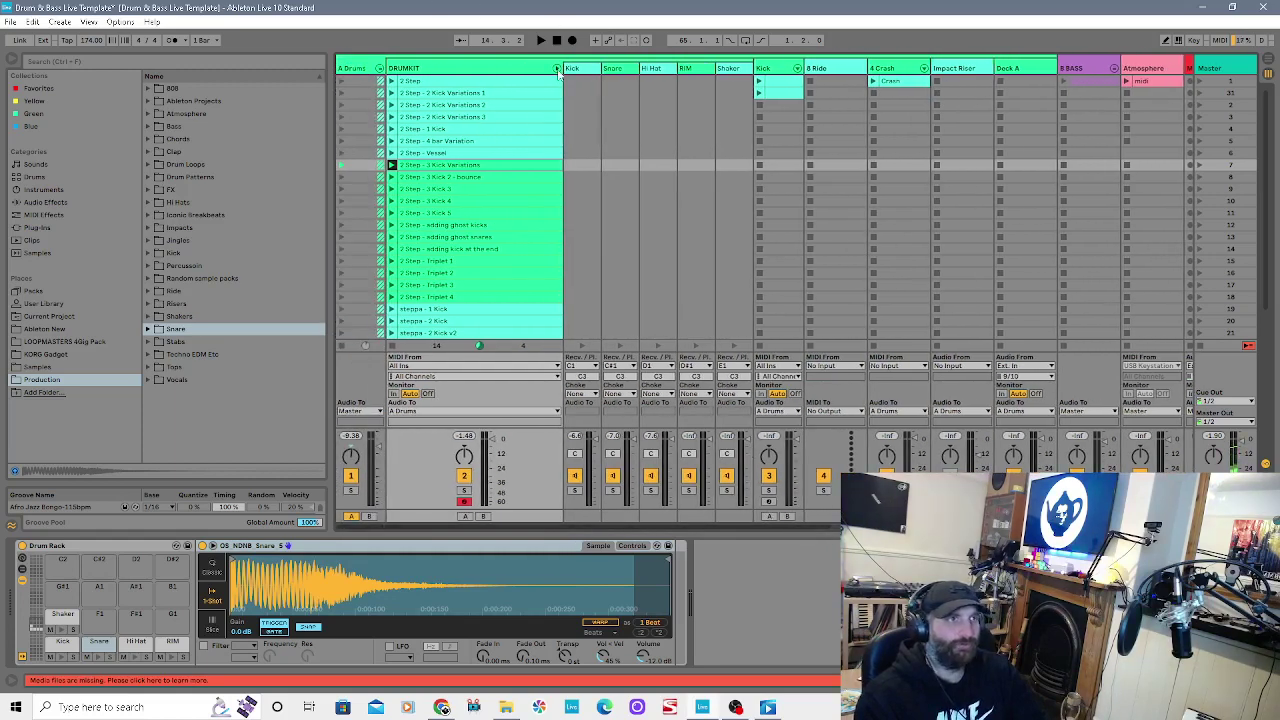
left_click(557, 68)
left_click(380, 61)
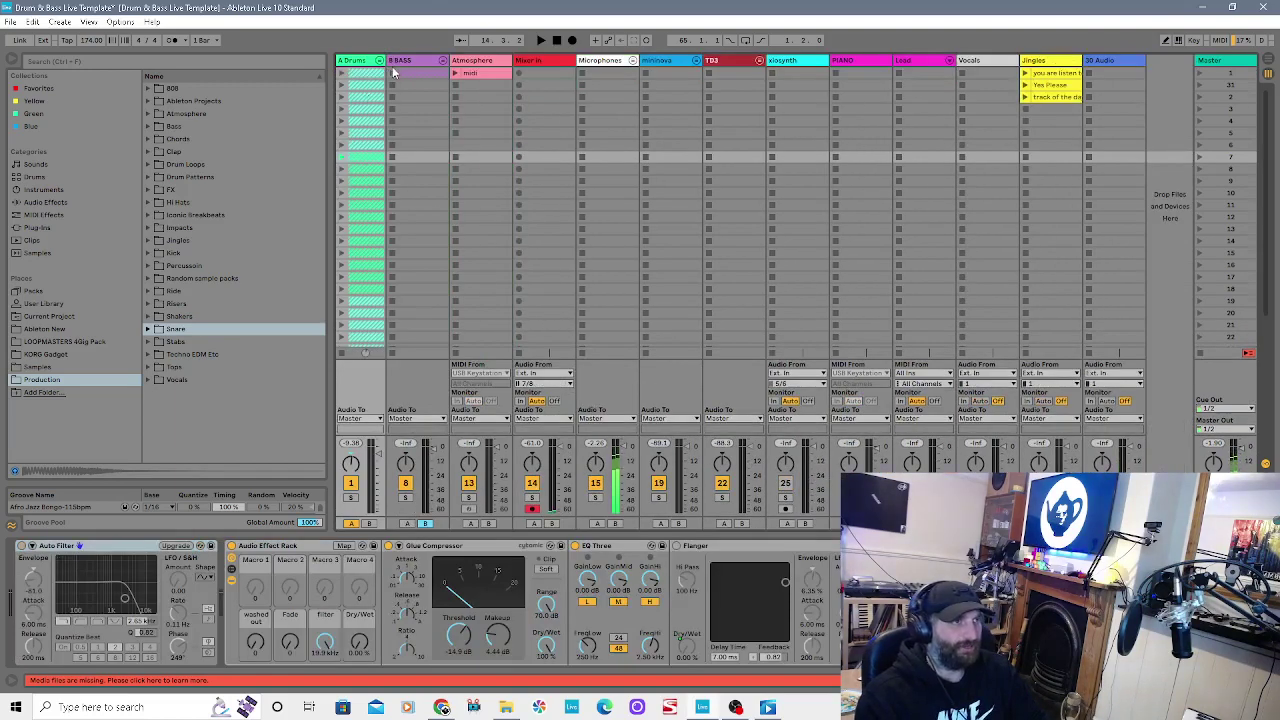
mouse_move(735, 708)
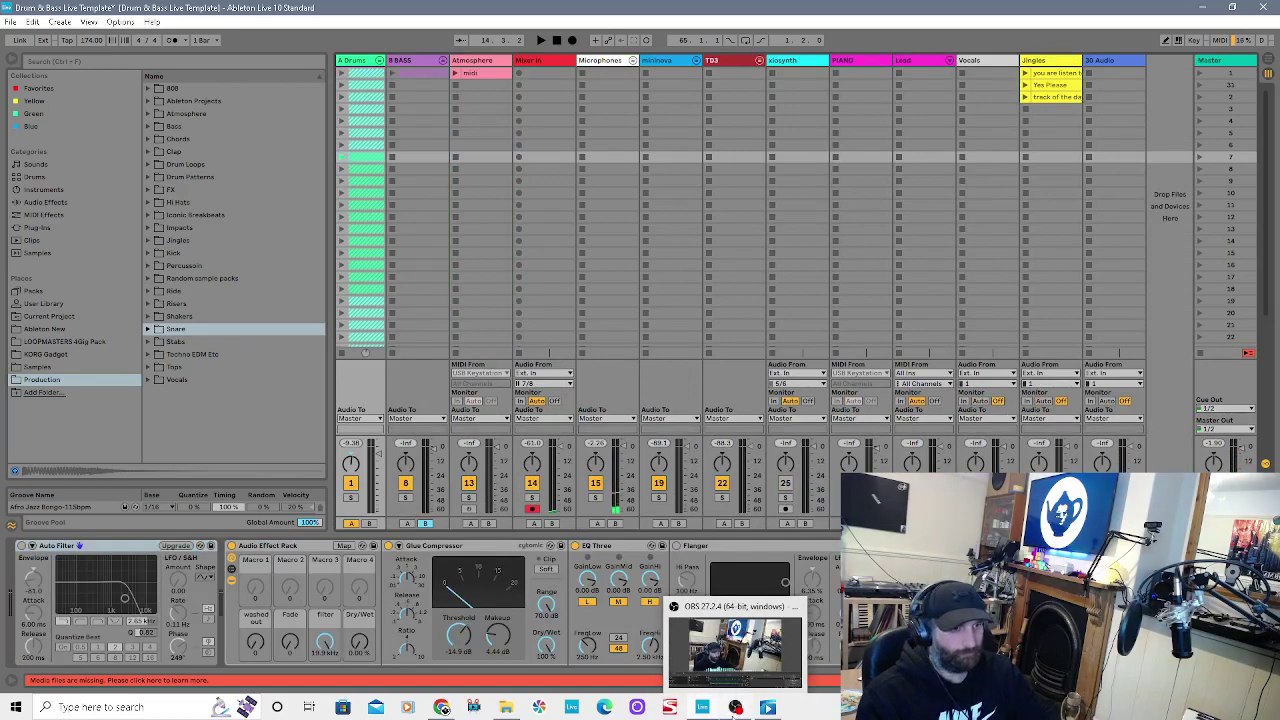
left_click(735, 707)
left_click(735, 707)
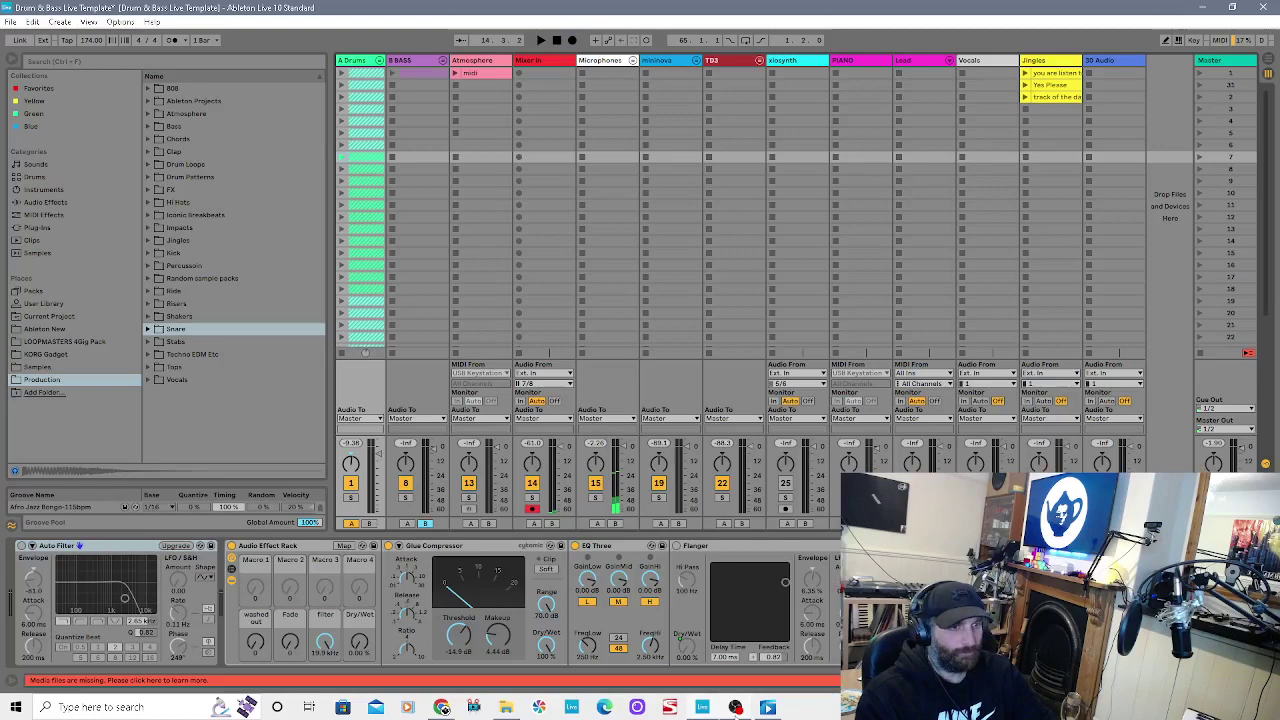
left_click(735, 707)
left_click(735, 707)
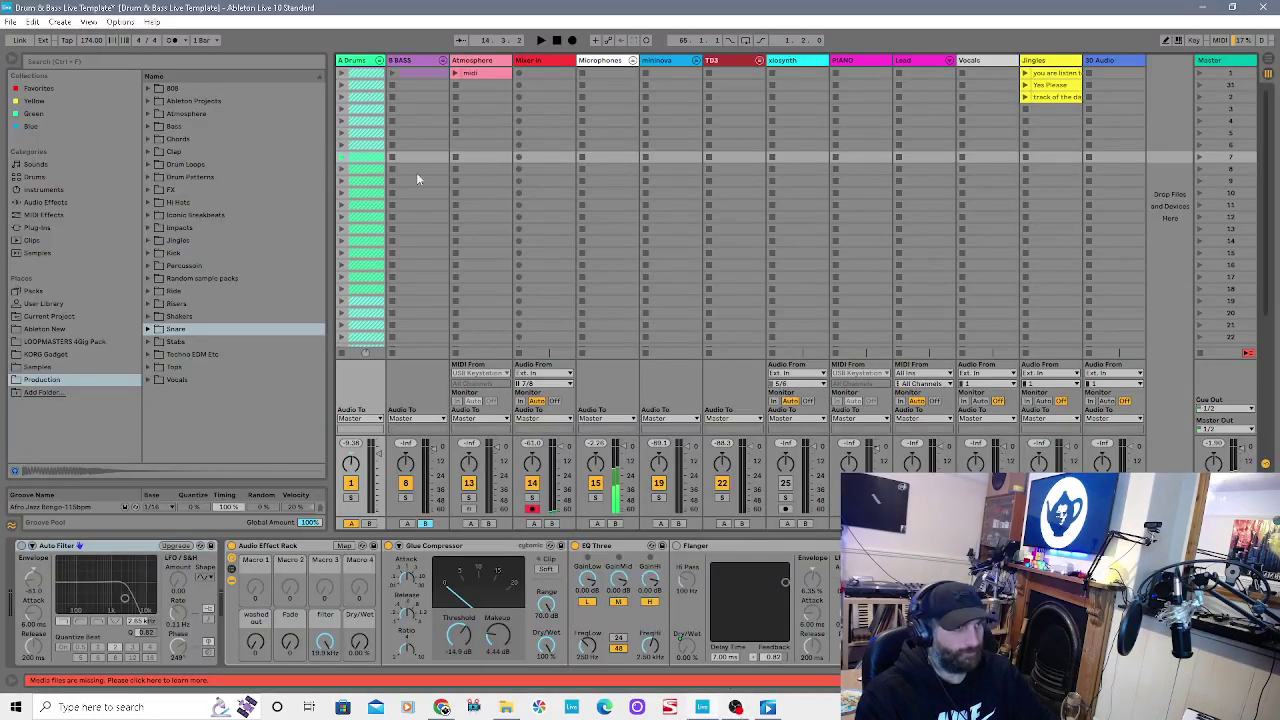
mouse_move(734, 709)
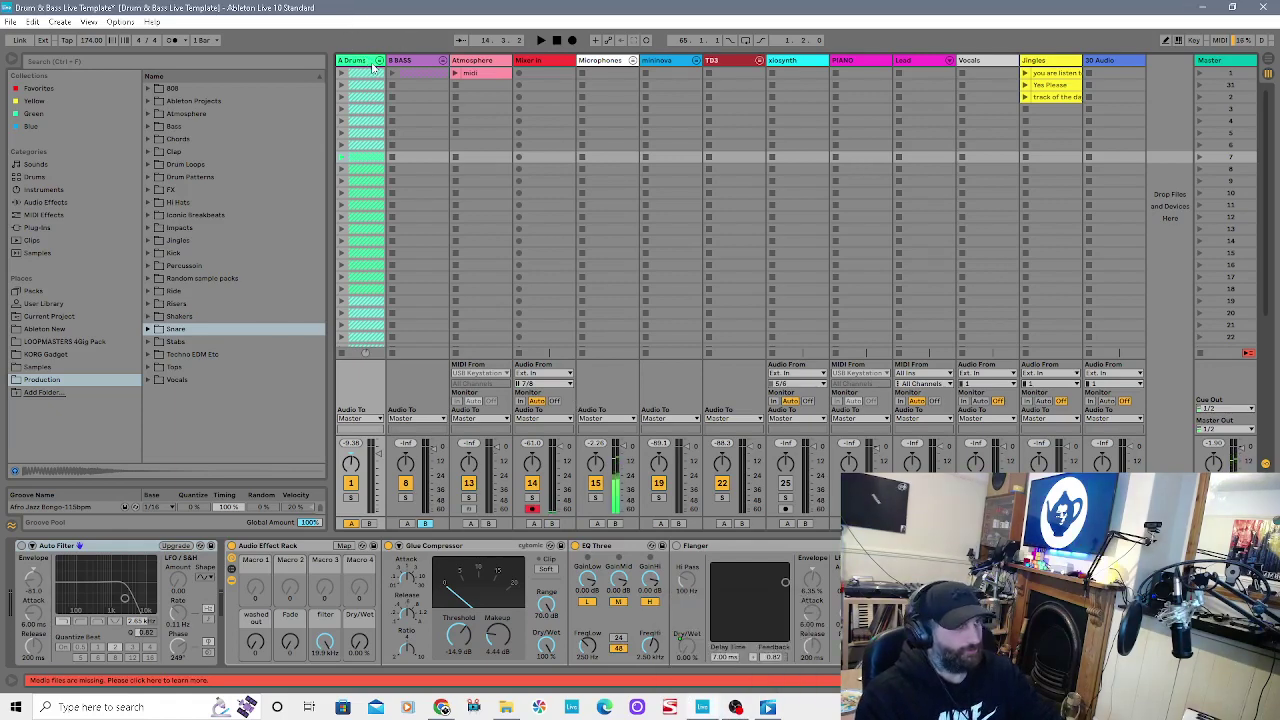
Step: Unfold the A Drums group to review its tracks and the DRUMKIT chains, and fold it again
left_click(379, 62)
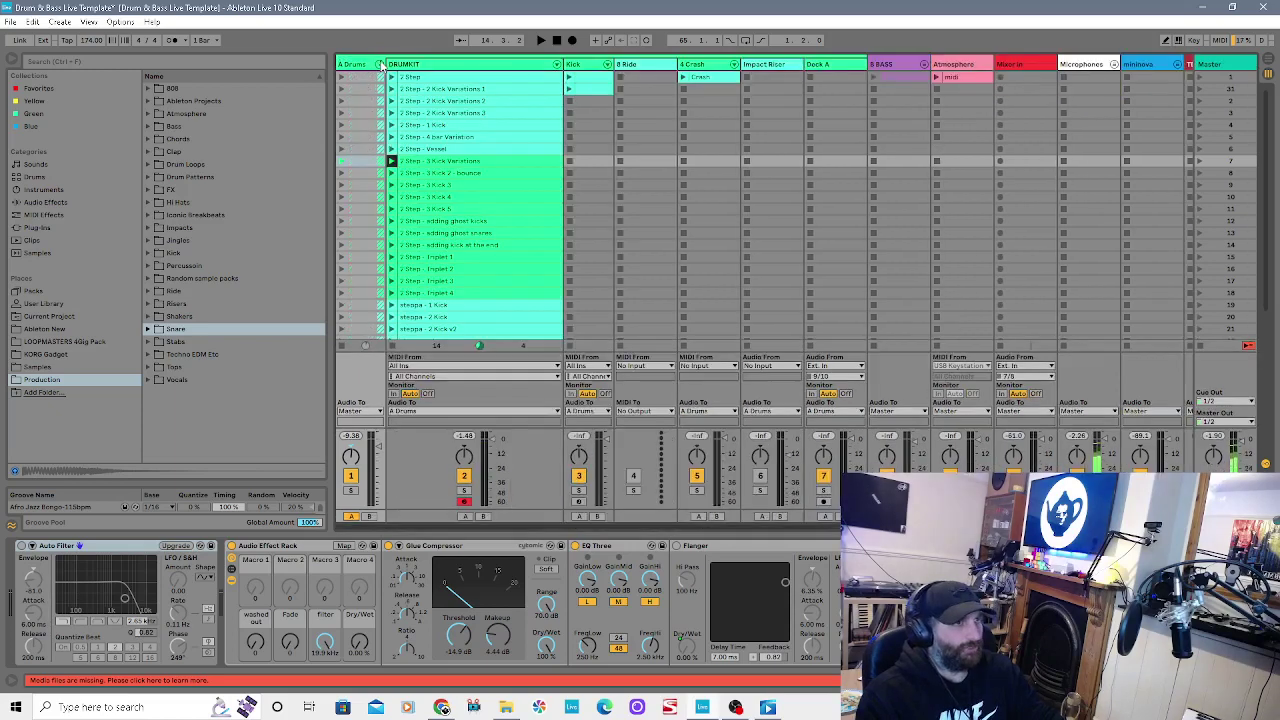
left_click(556, 64)
left_click(556, 68)
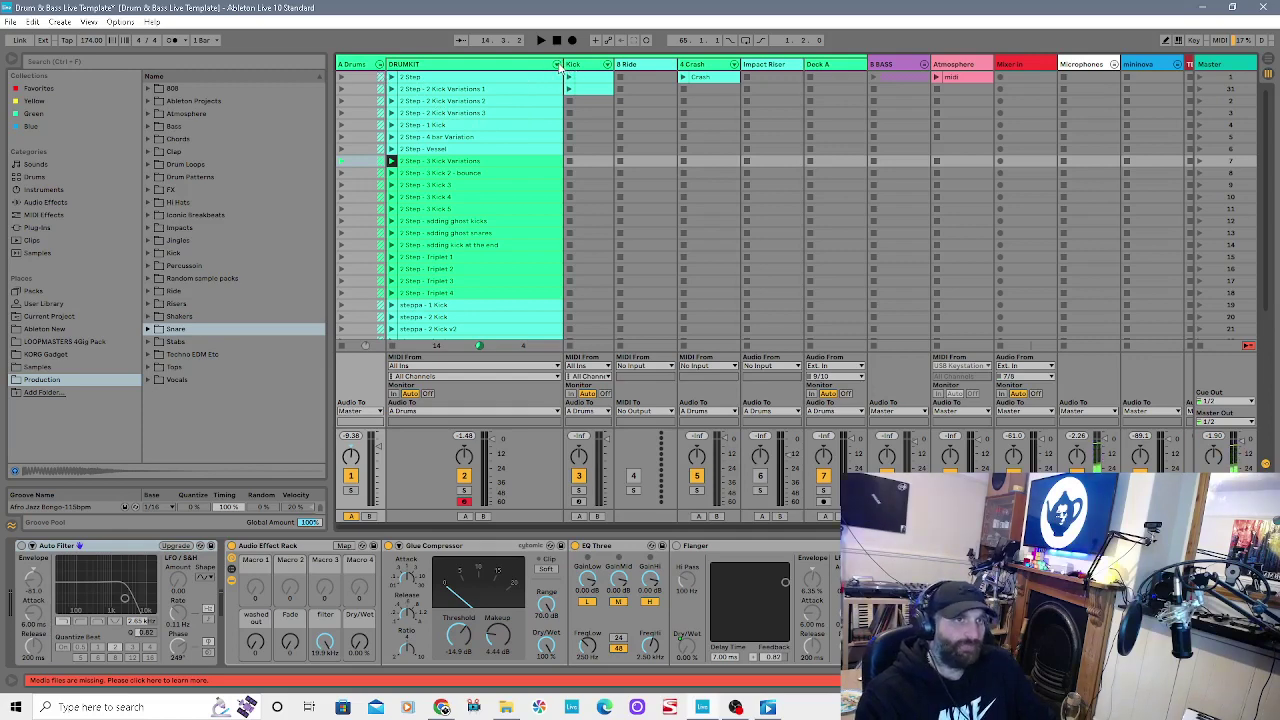
left_click(380, 65)
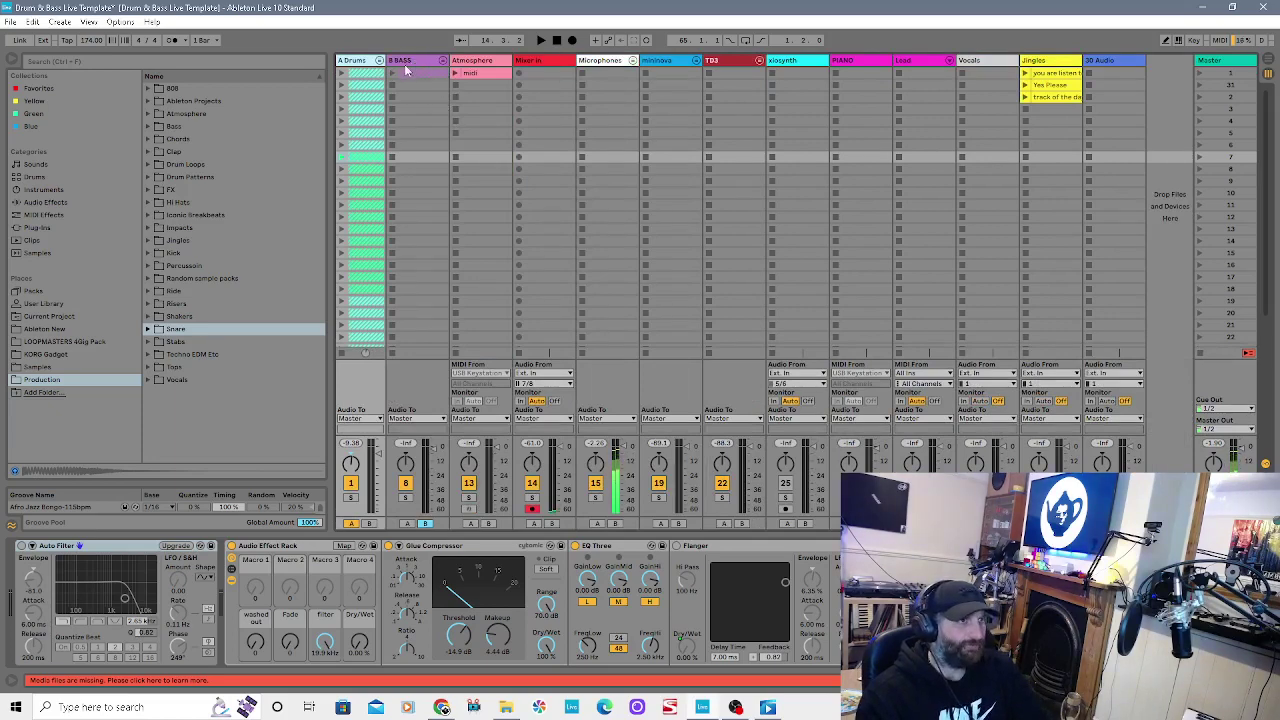
Step: Unfold the B BASS group to show its bass tracks, and reset the playback position to the start
left_click(424, 59)
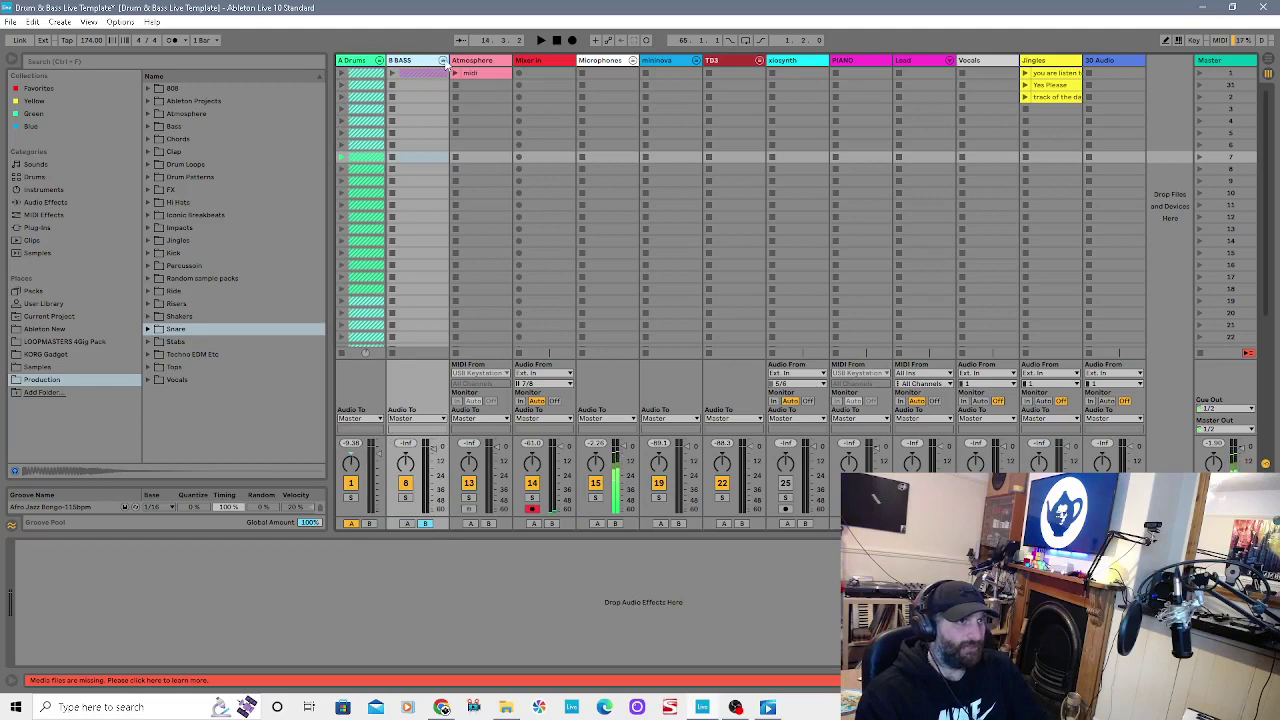
left_click(442, 61)
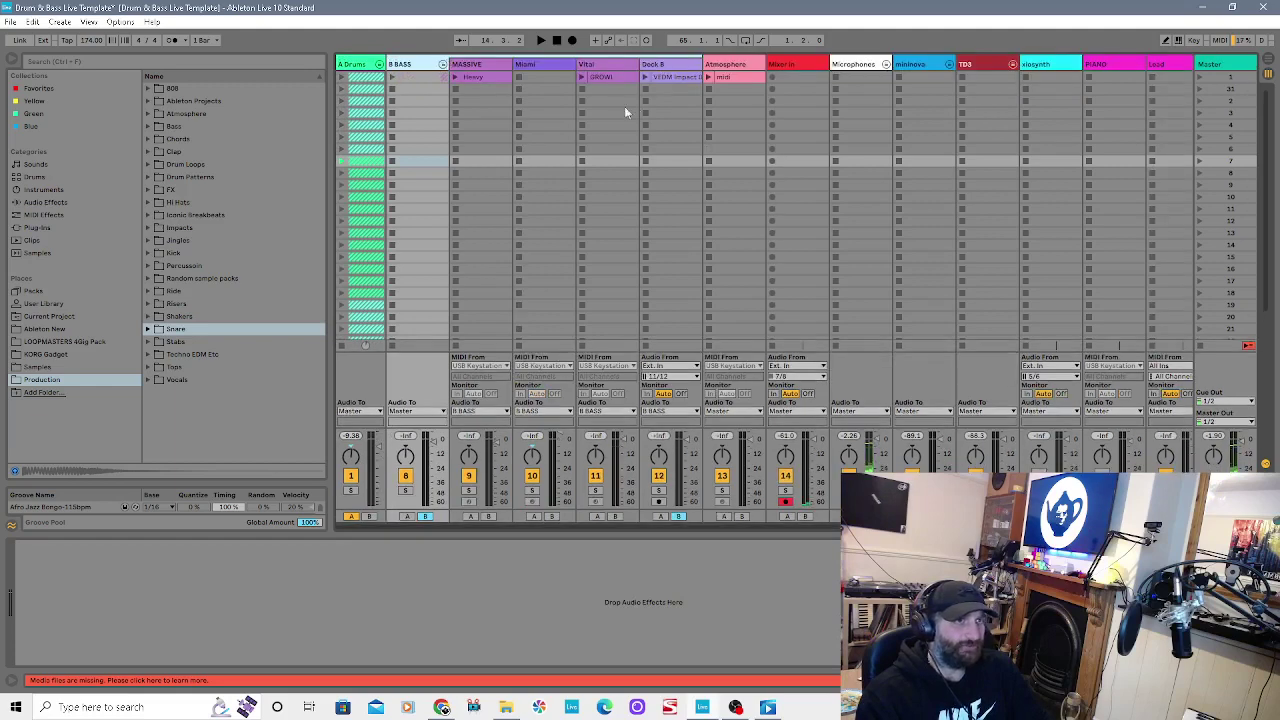
left_click(558, 41)
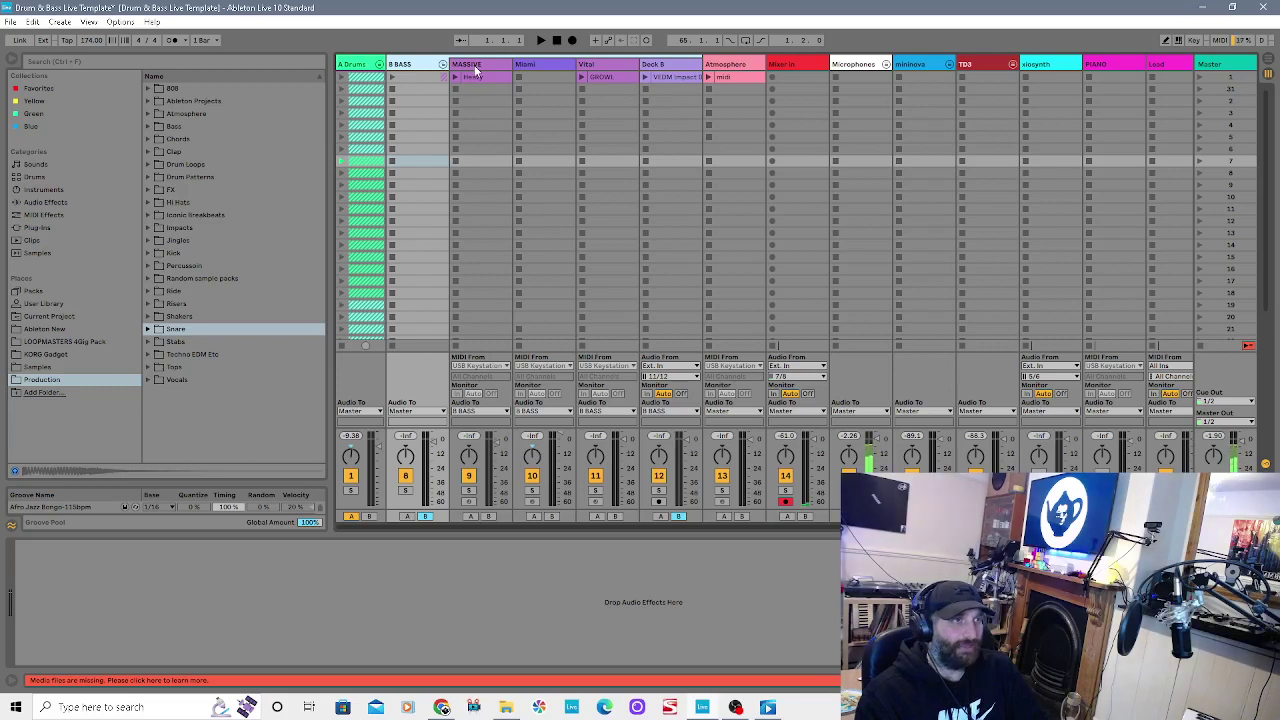
Step: Open the Bass folder in the Production samples and collapse its Black Octopus Sound subfolder
left_click(40, 381)
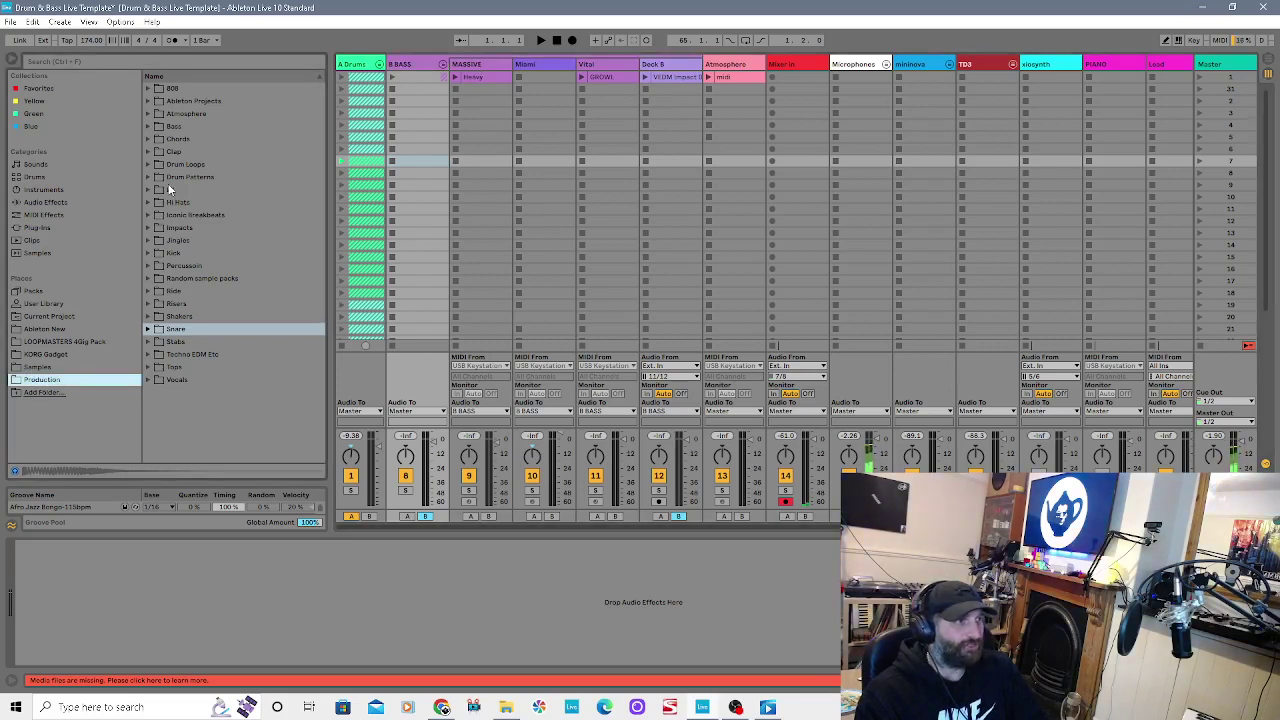
left_click(149, 128)
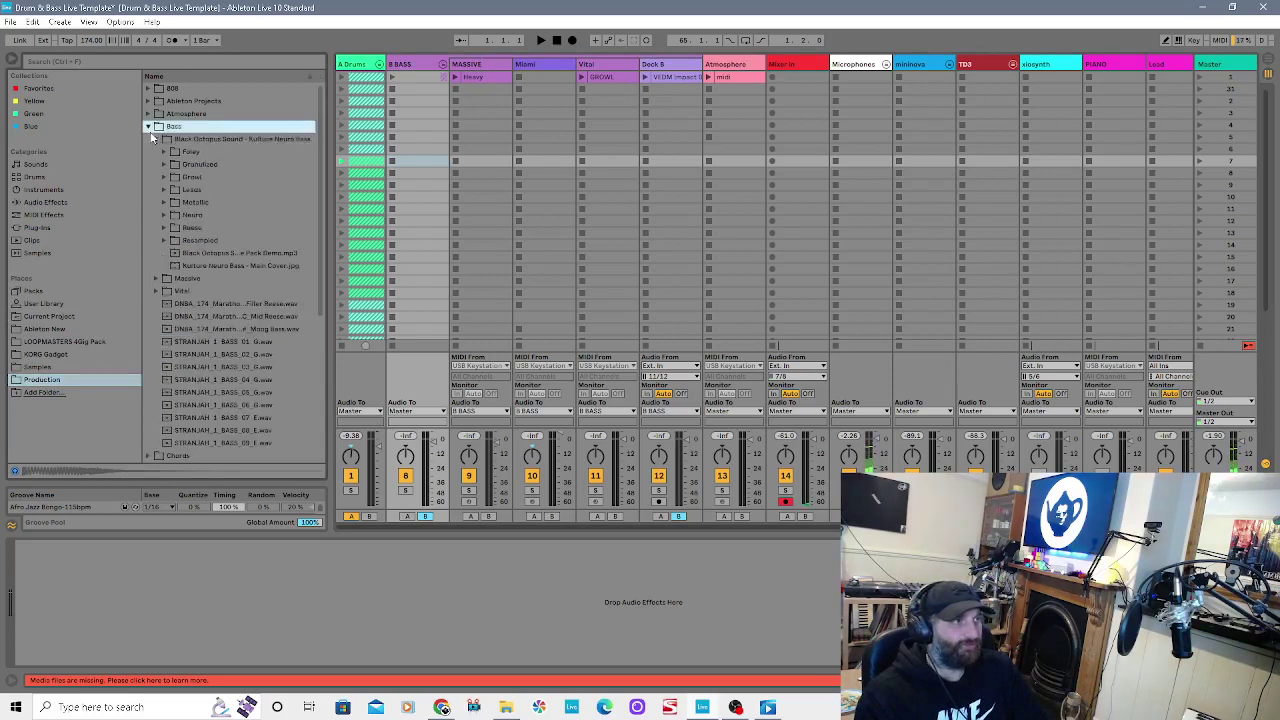
left_click(156, 139)
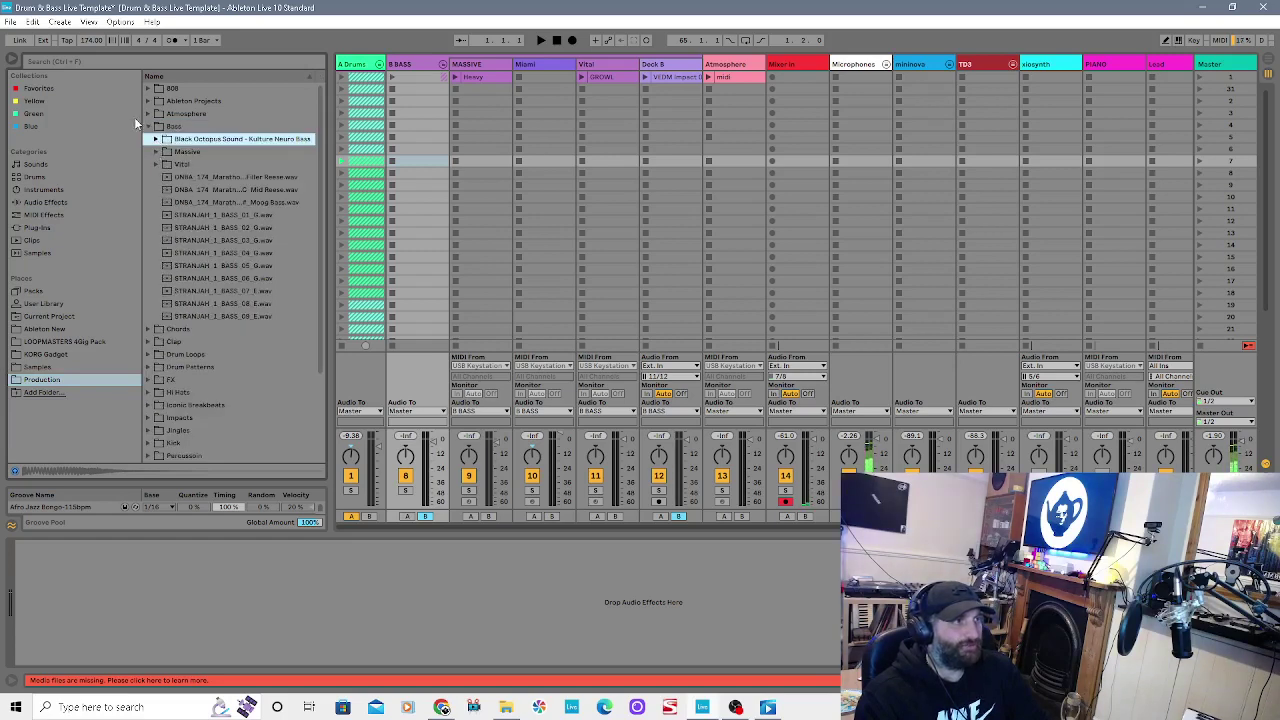
Step: Collapse the Bass sample folder, and open the Massive synth window on the MASSIVE track to view it and close it again
left_click(148, 127)
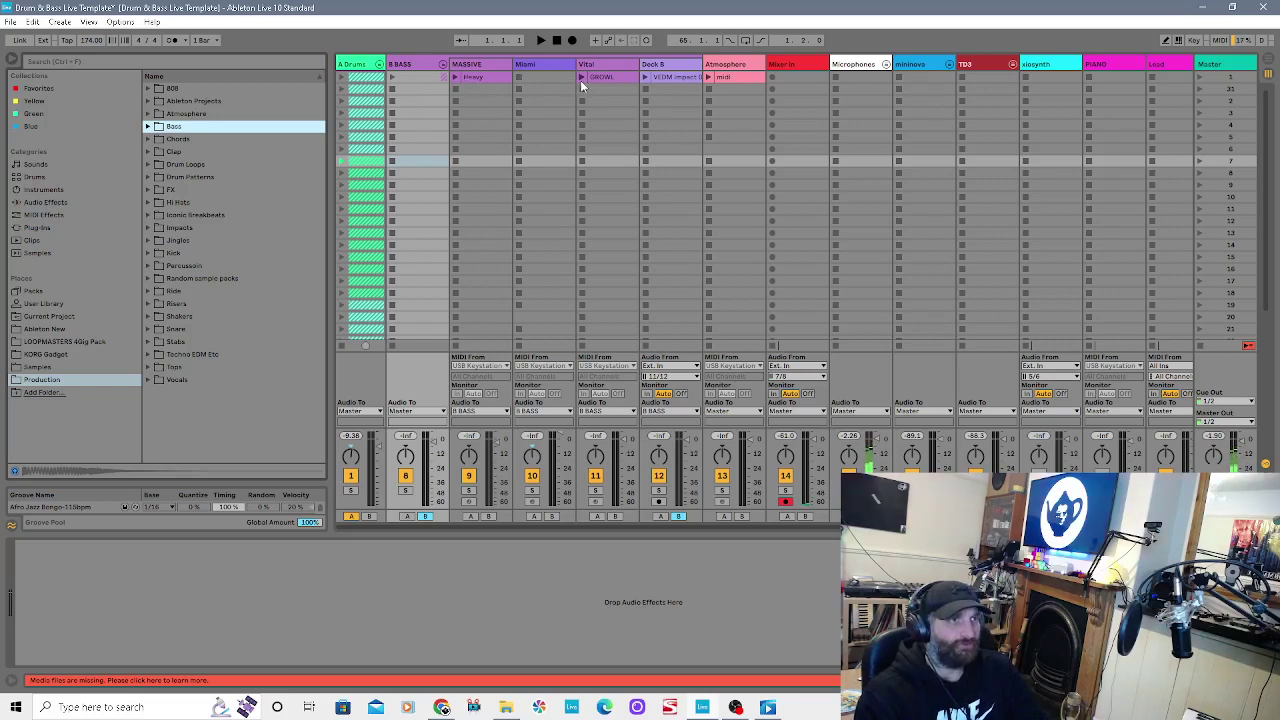
right_click(477, 65)
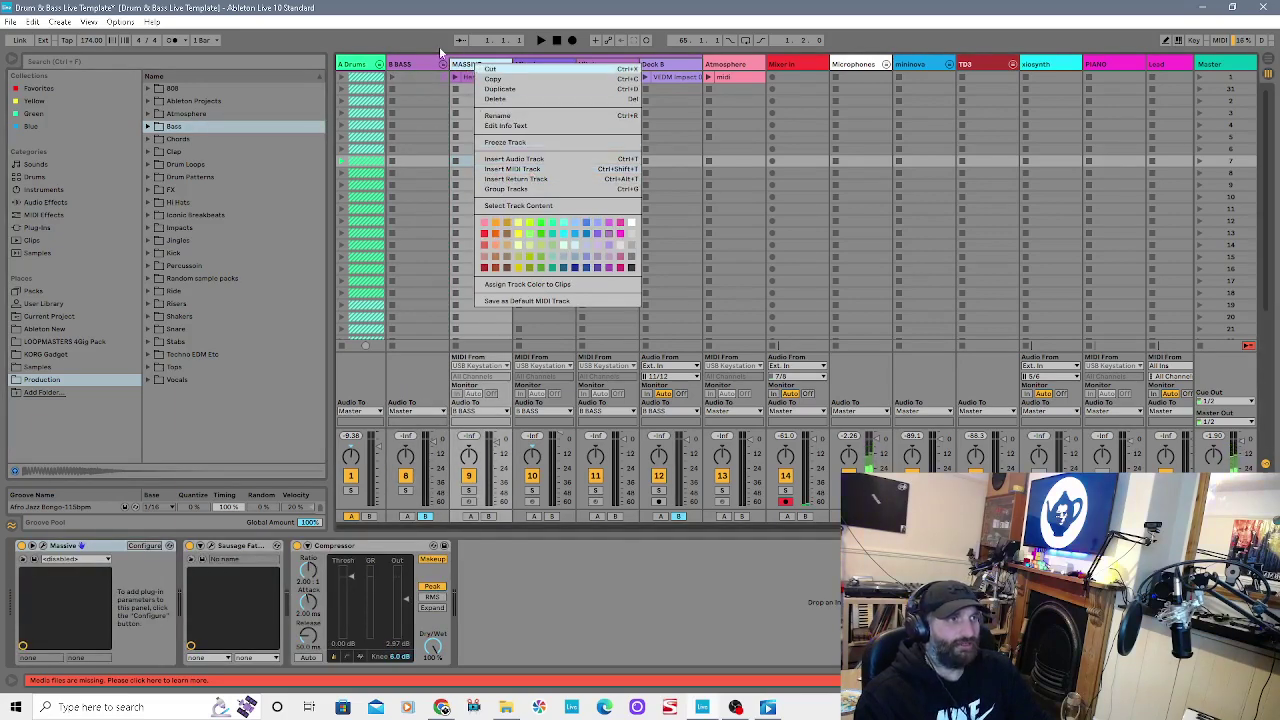
left_click(445, 45)
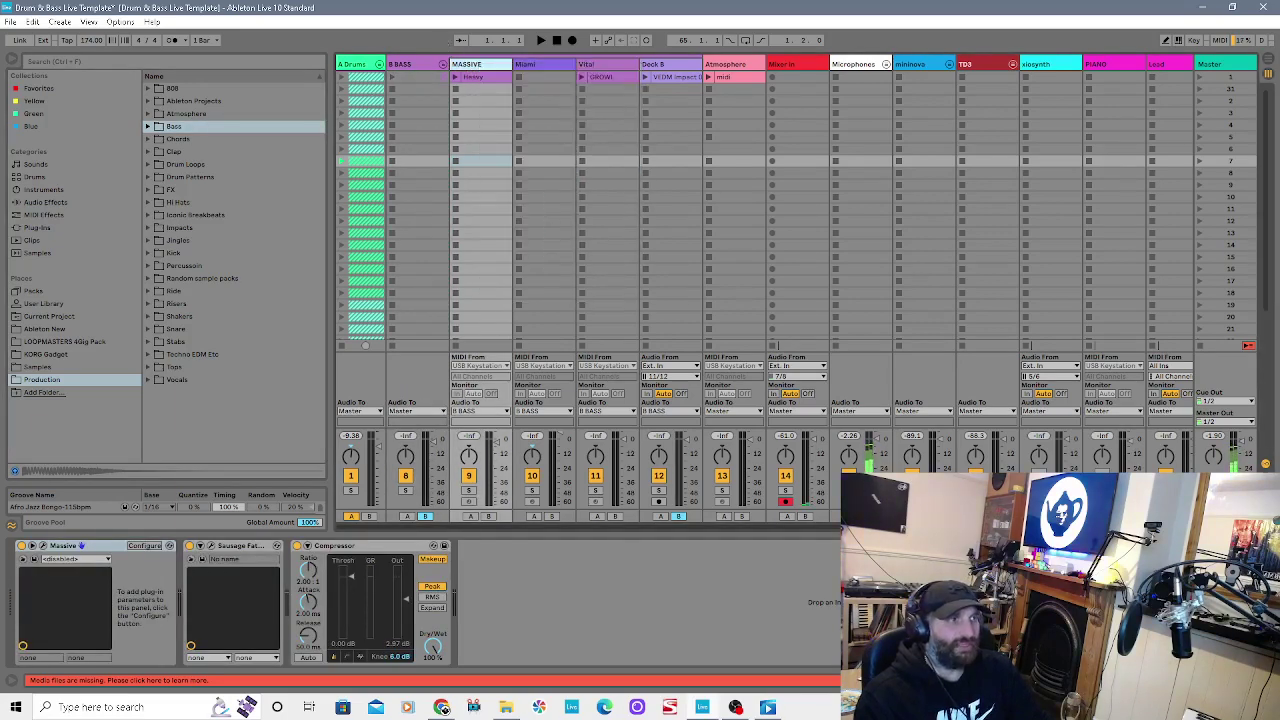
left_click(42, 546)
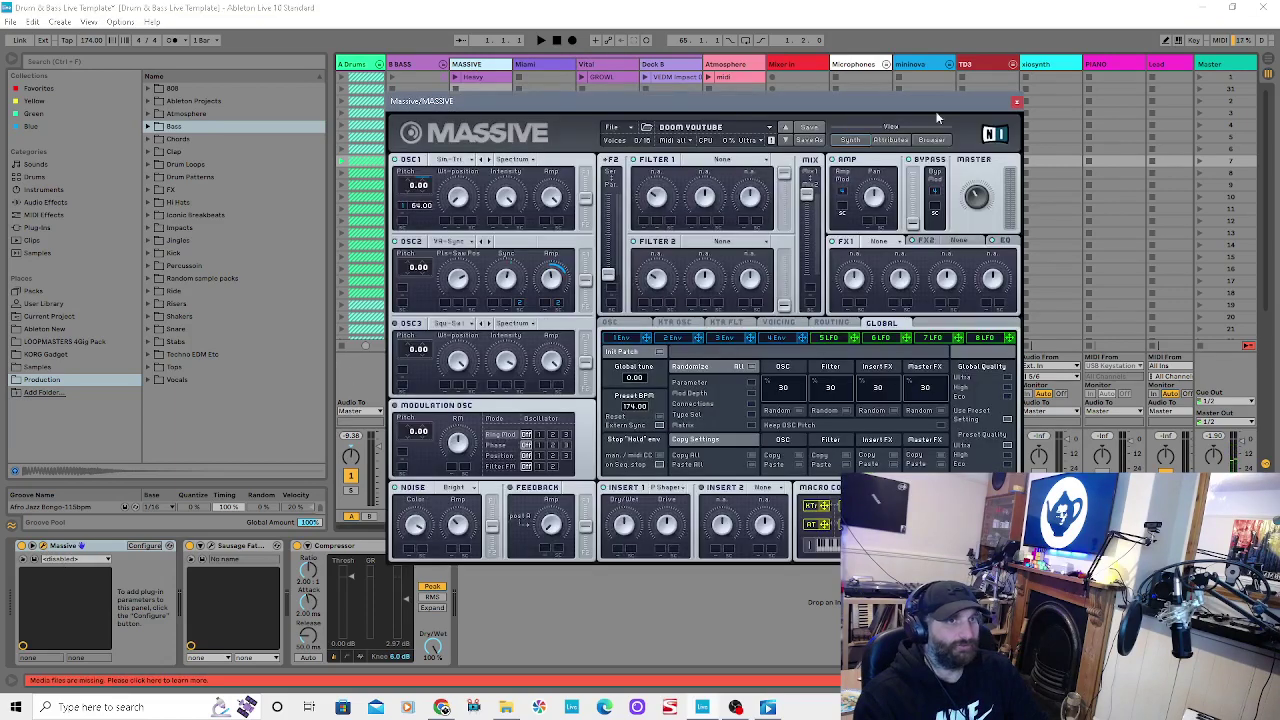
left_click(1016, 101)
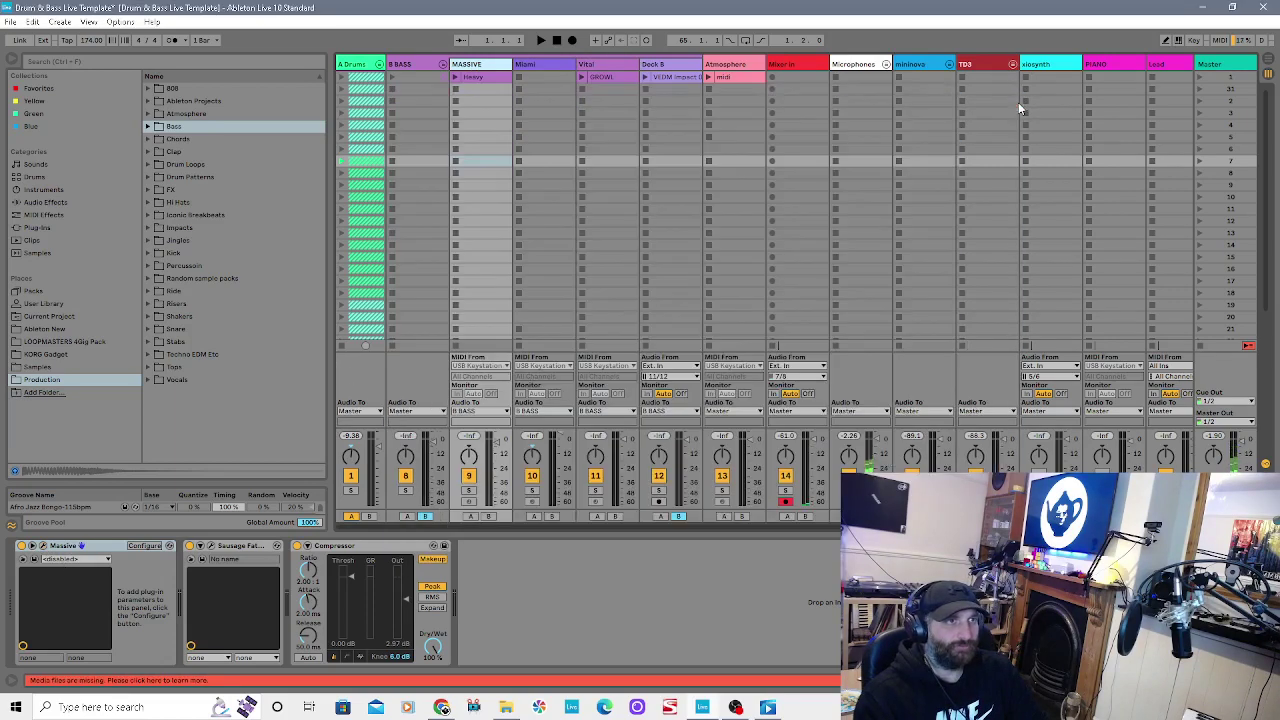
Step: Select the Vital track, play its GROWL clip together with a drum clip, and stop playback
left_click(616, 65)
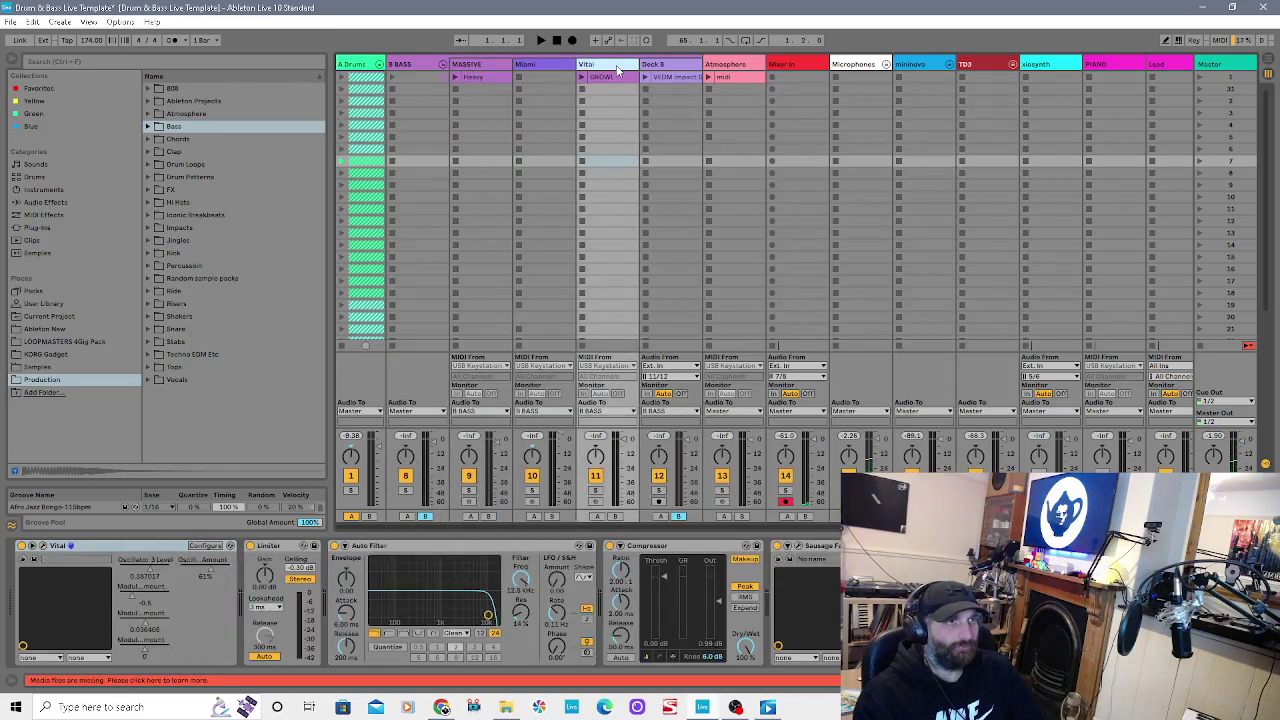
left_click(581, 78)
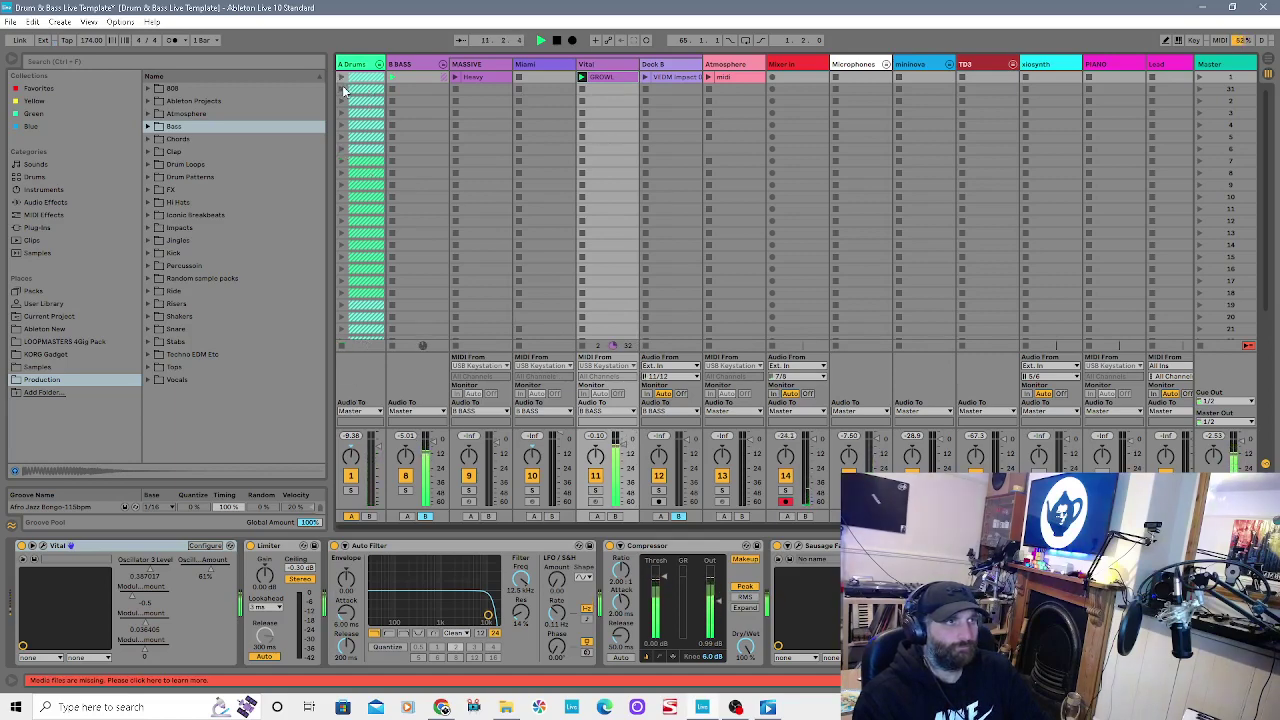
left_click(557, 41)
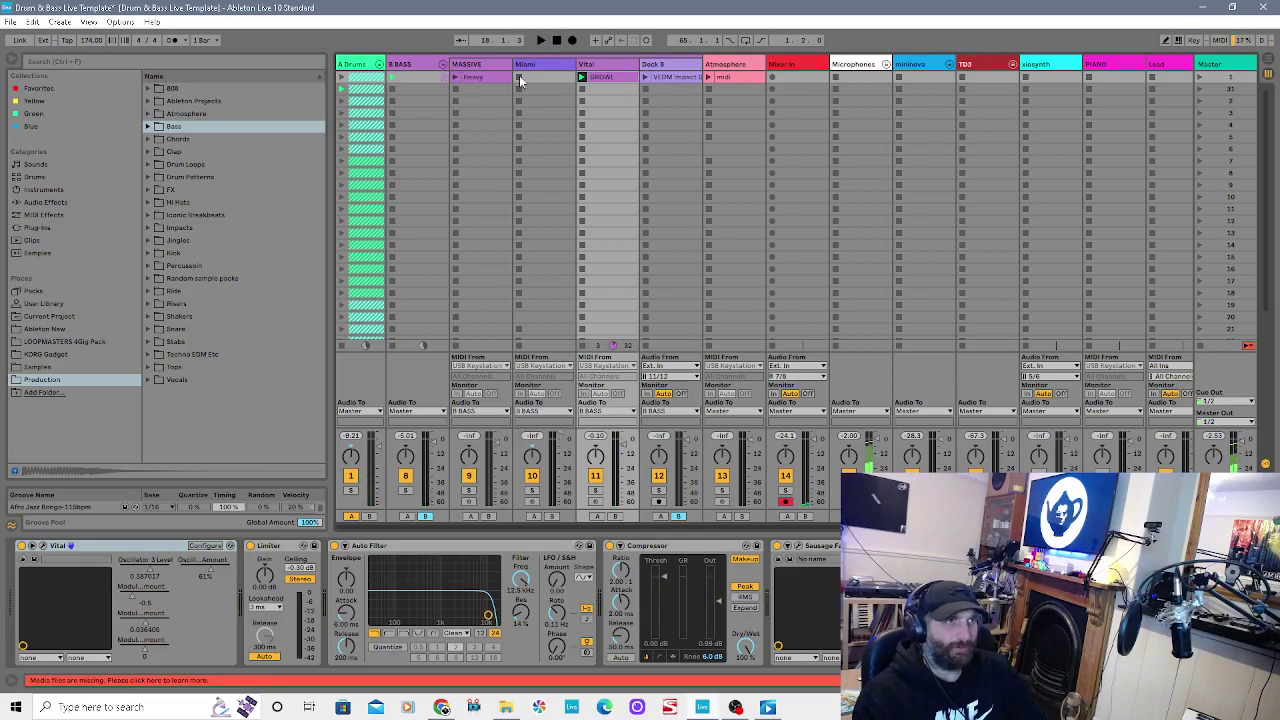
Step: Fold the B BASS group and review the effect chain on the A Drums group
left_click(443, 64)
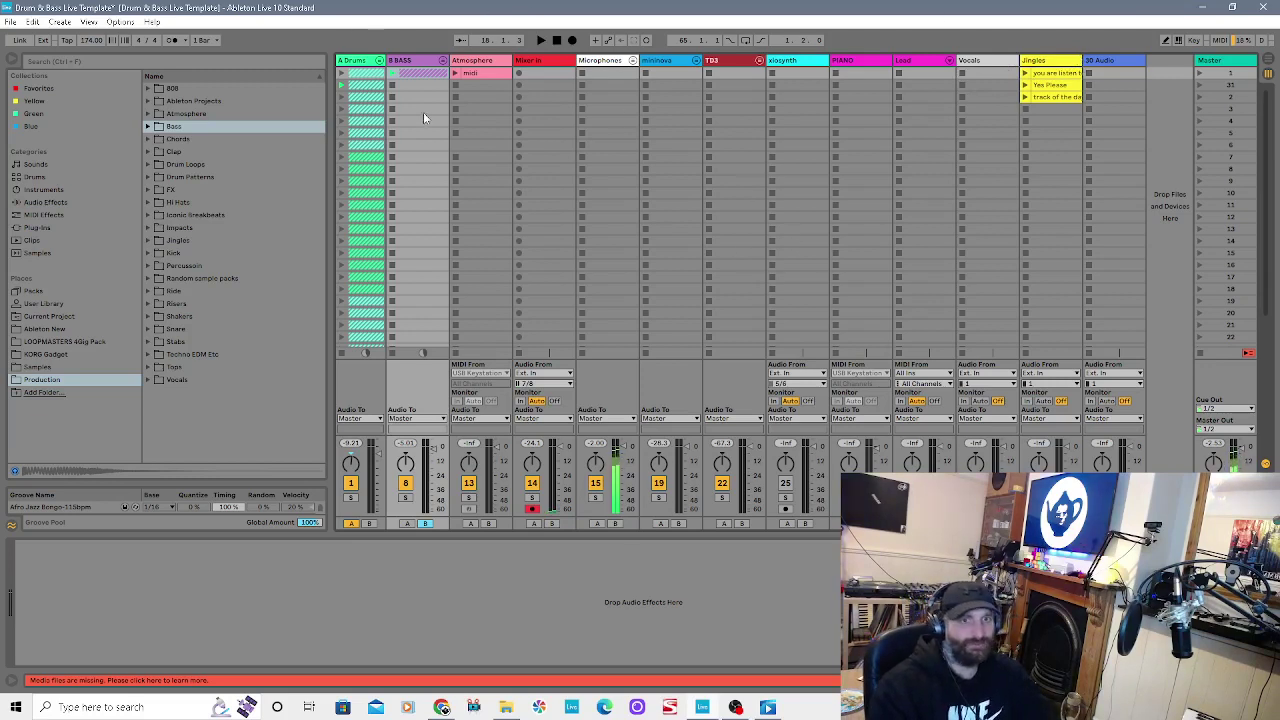
left_click(359, 64)
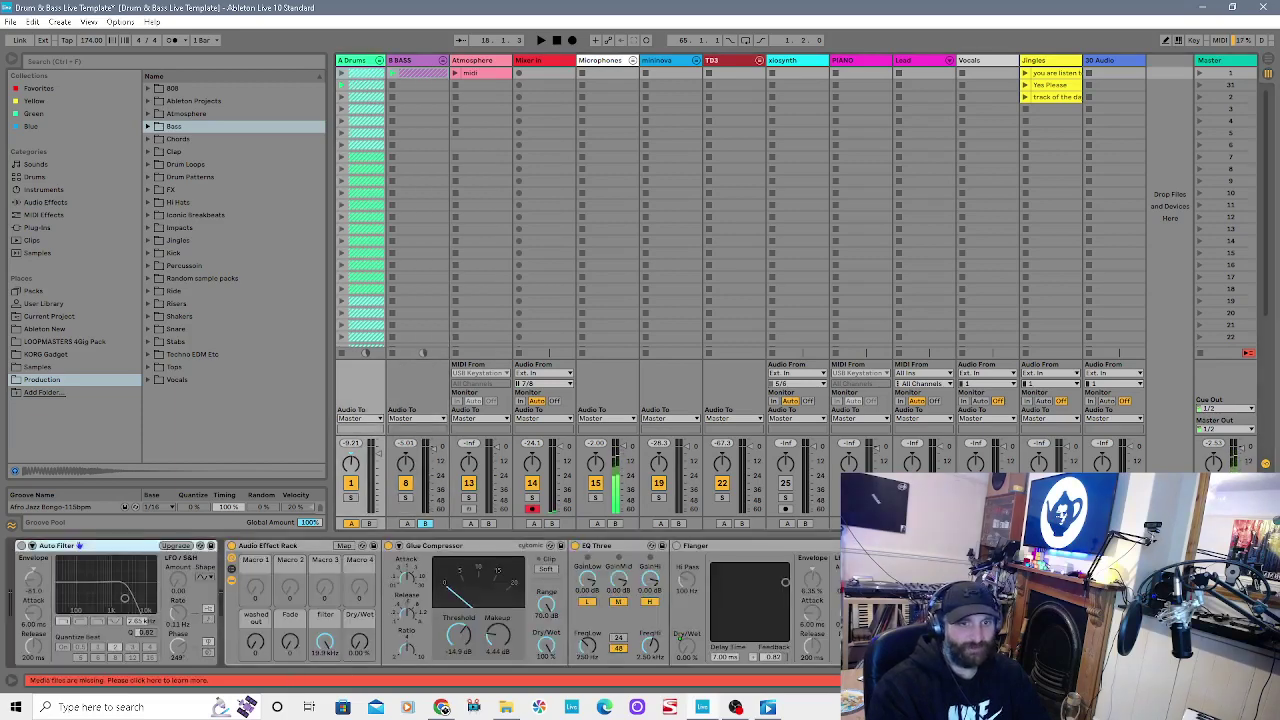
scroll(753, 604, "down", 8)
scroll(424, 603, "down", 3)
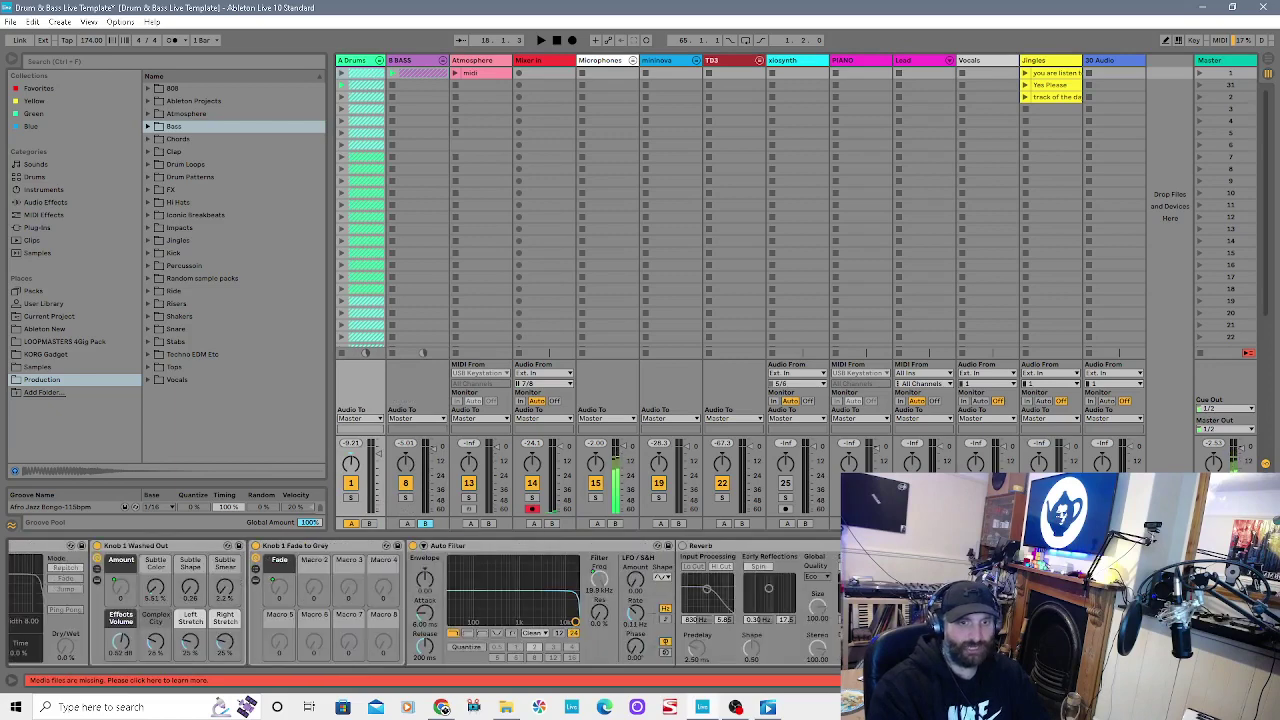
scroll(424, 603, "down", 5)
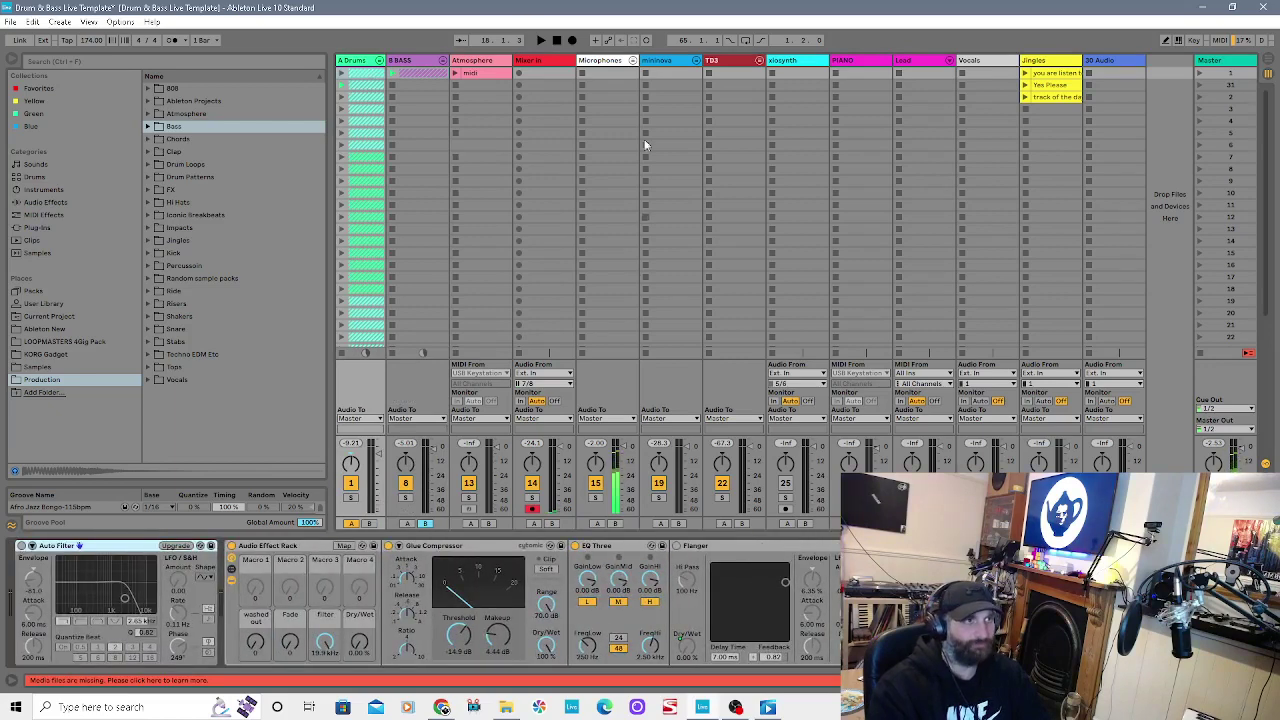
Step: With playback restarted from the beginning and the B BASS group unfolded, adjust the low gain of the EQ Three on A Drums
left_click(556, 40)
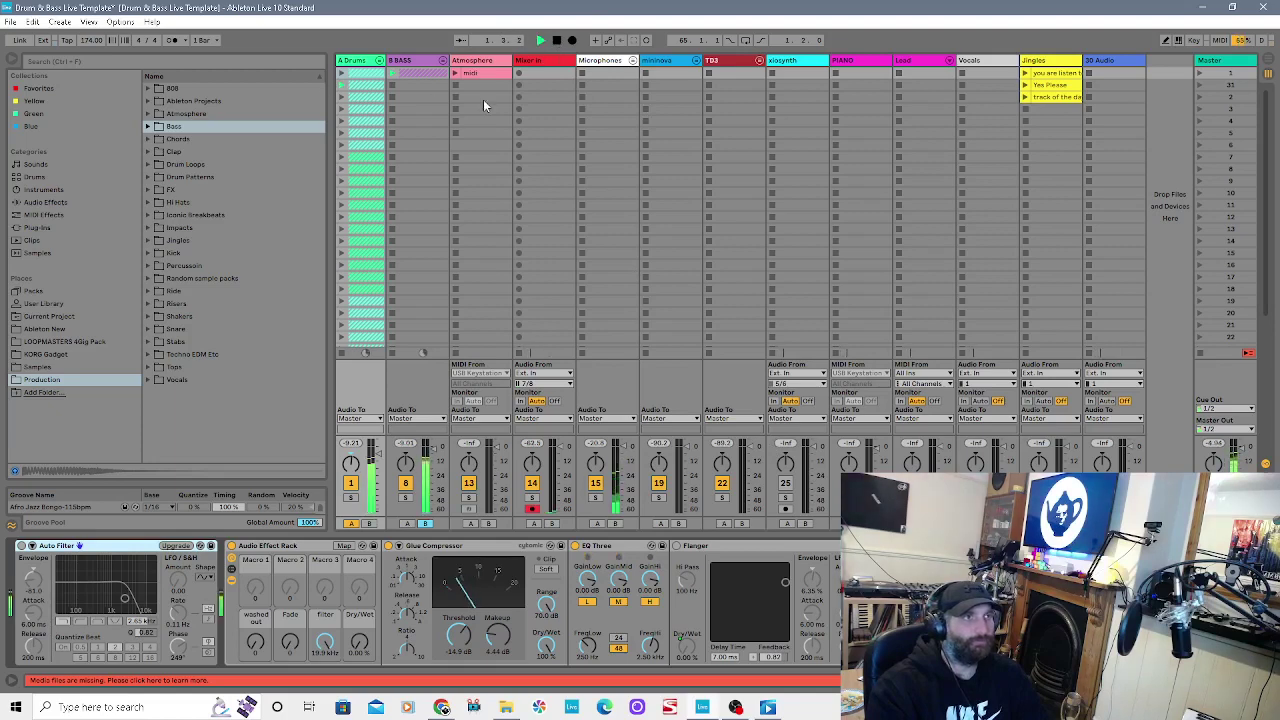
left_click(442, 62)
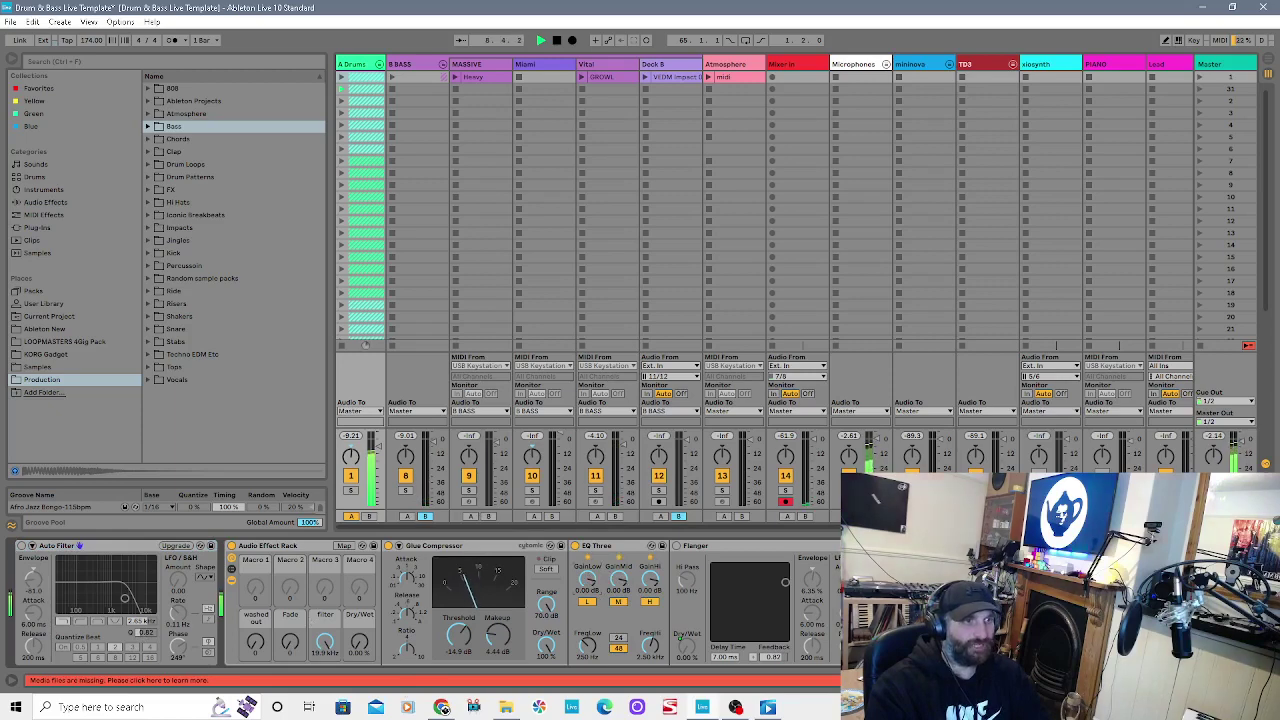
left_click_drag(587, 579, 587, 650)
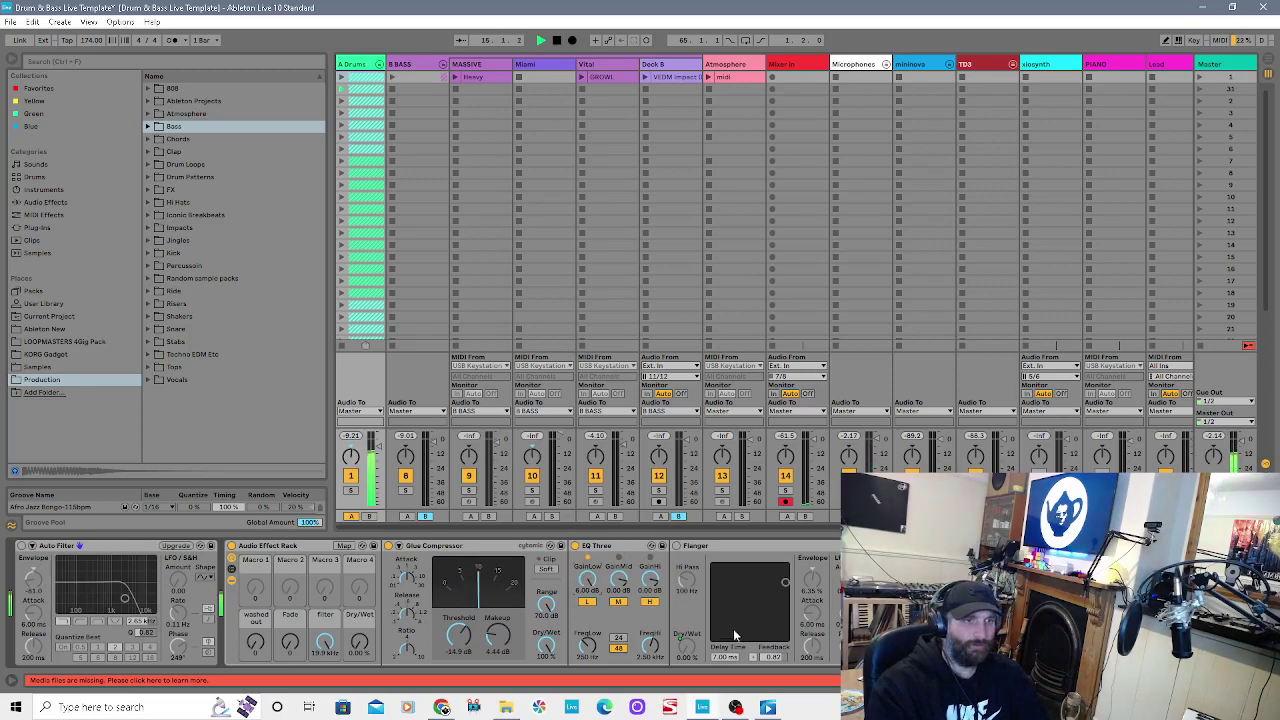
Step: Try the A Drums Flanger with a 1.89 ms delay time, 0.66 feedback and a raised Hi Pass, and switch it off again
left_click(676, 546)
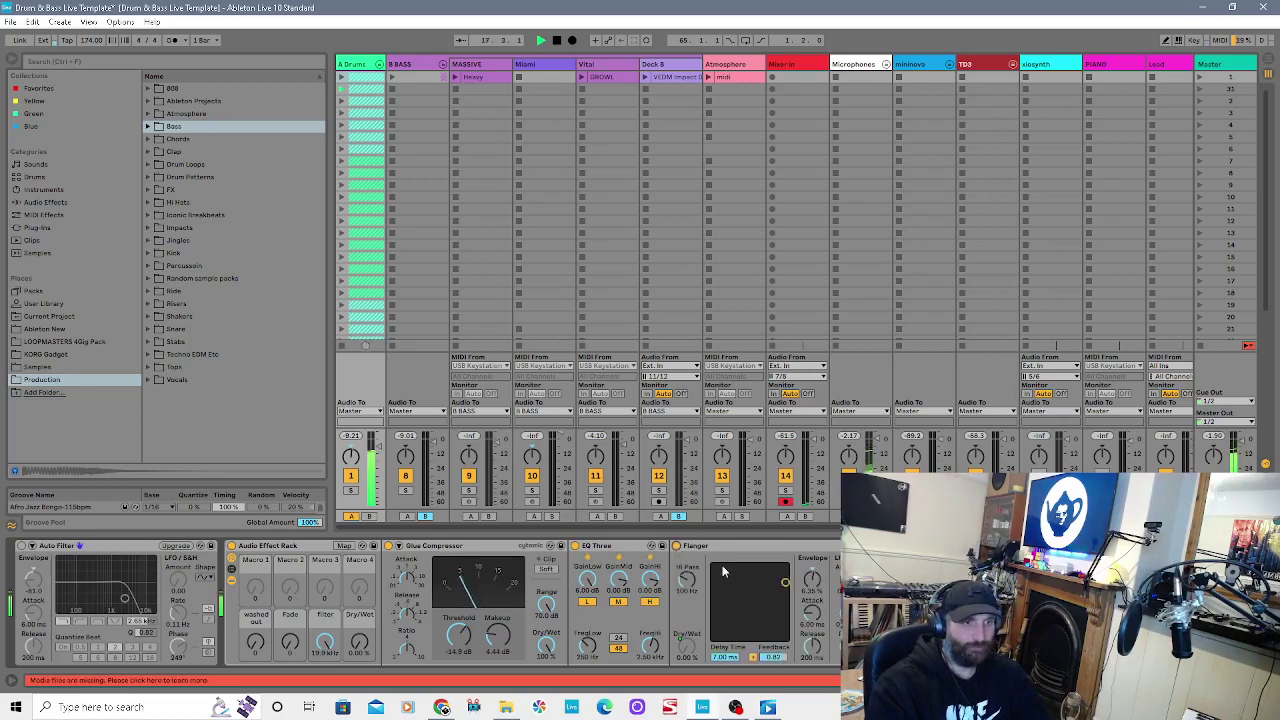
left_click_drag(785, 582, 765, 598)
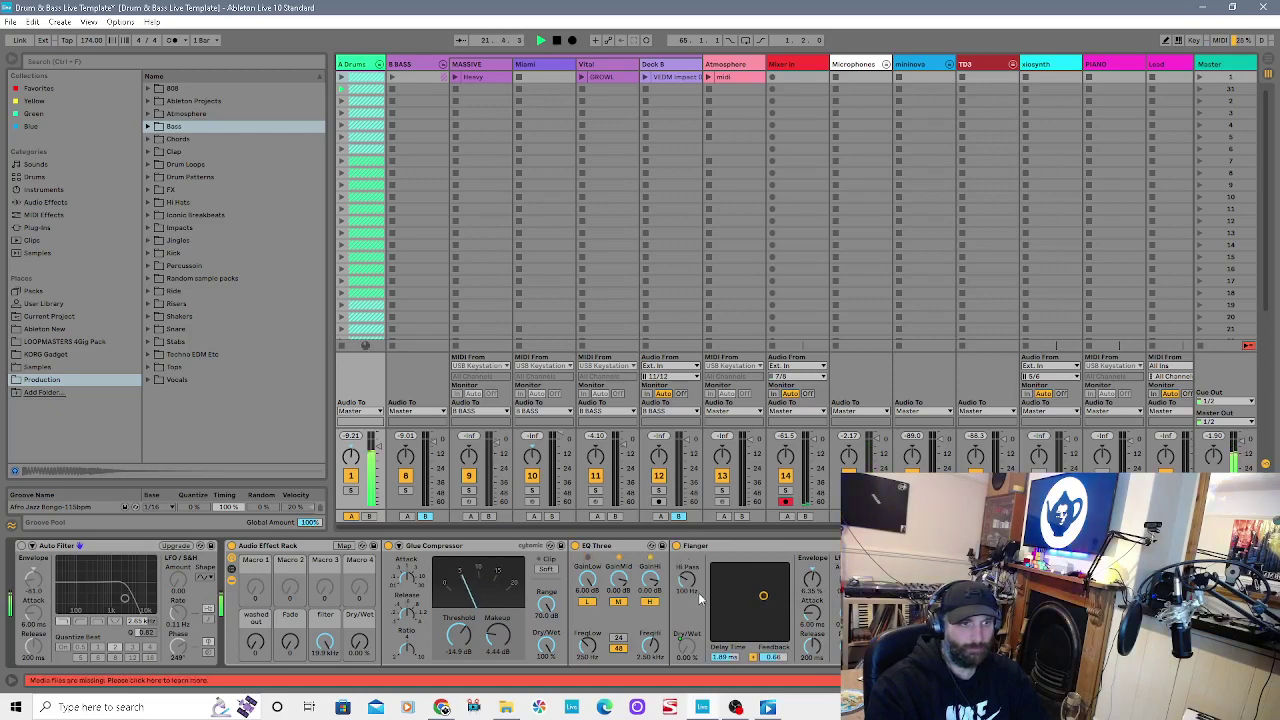
left_click_drag(687, 580, 687, 572)
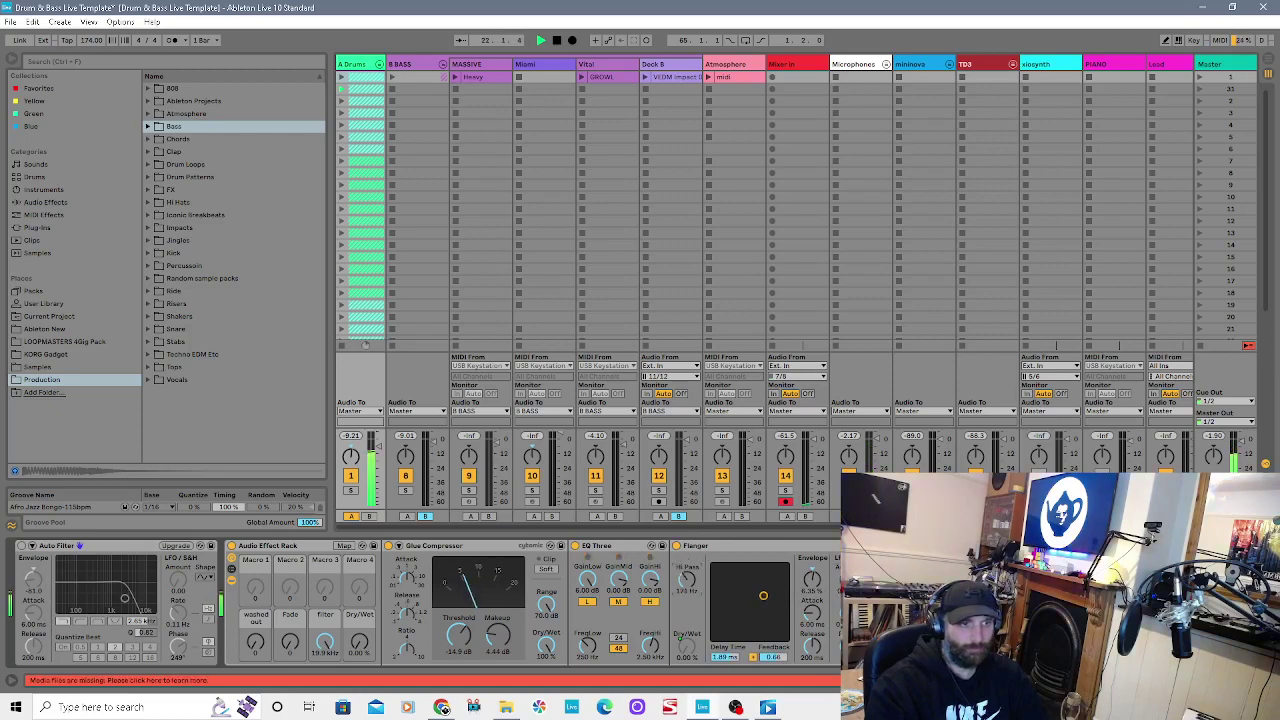
left_click(677, 546)
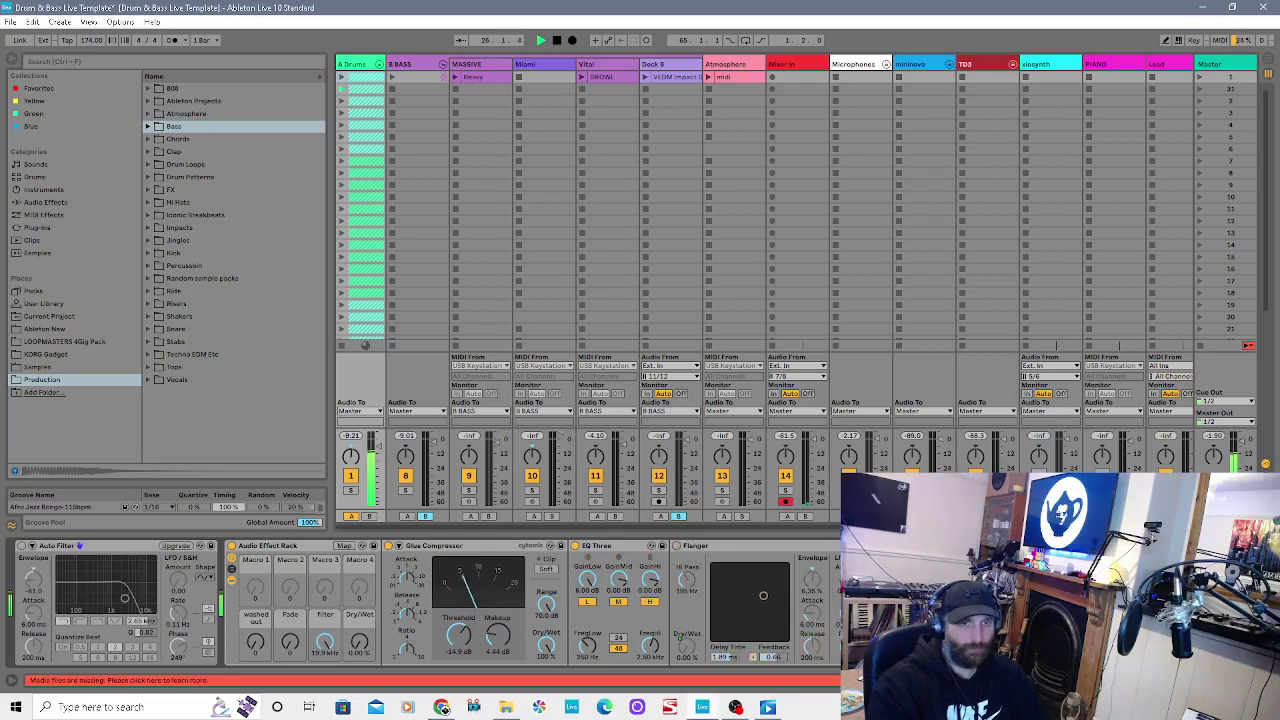
Step: Review the remaining effects in the A Drums chain, from Delay to Reverb, and stop playback
scroll(425, 600, "right", 10)
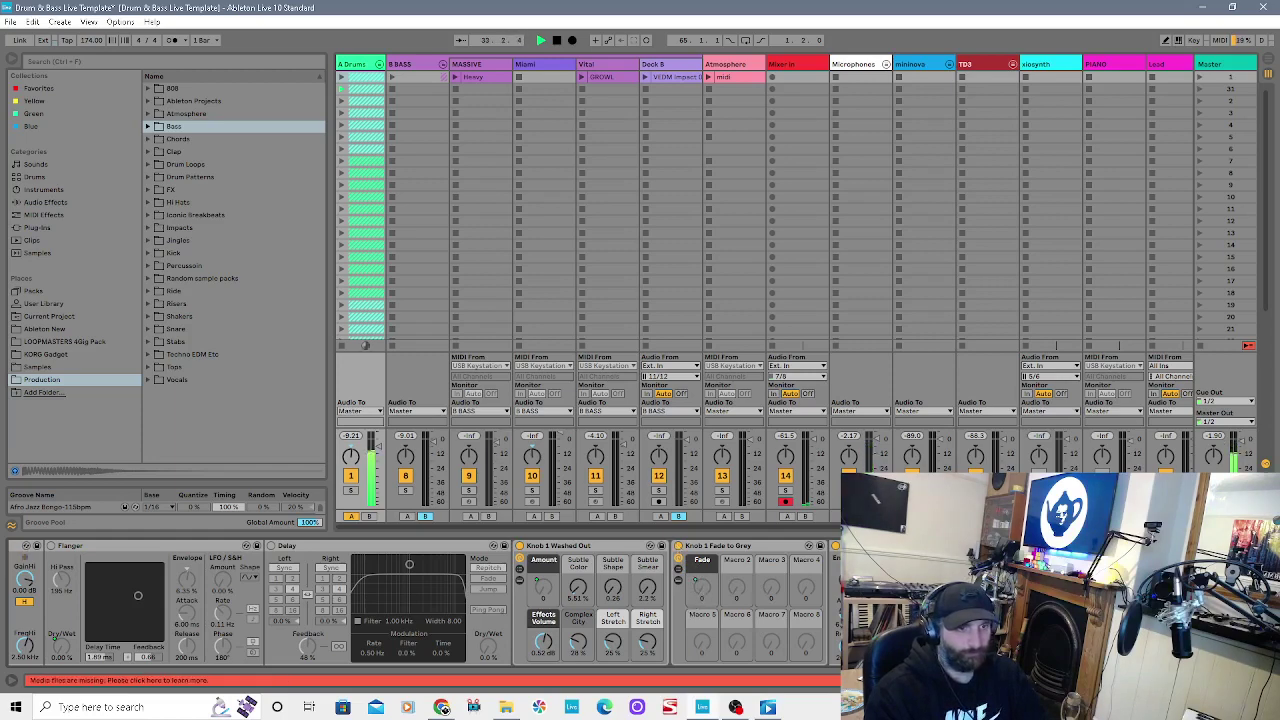
scroll(580, 605, "down", 4)
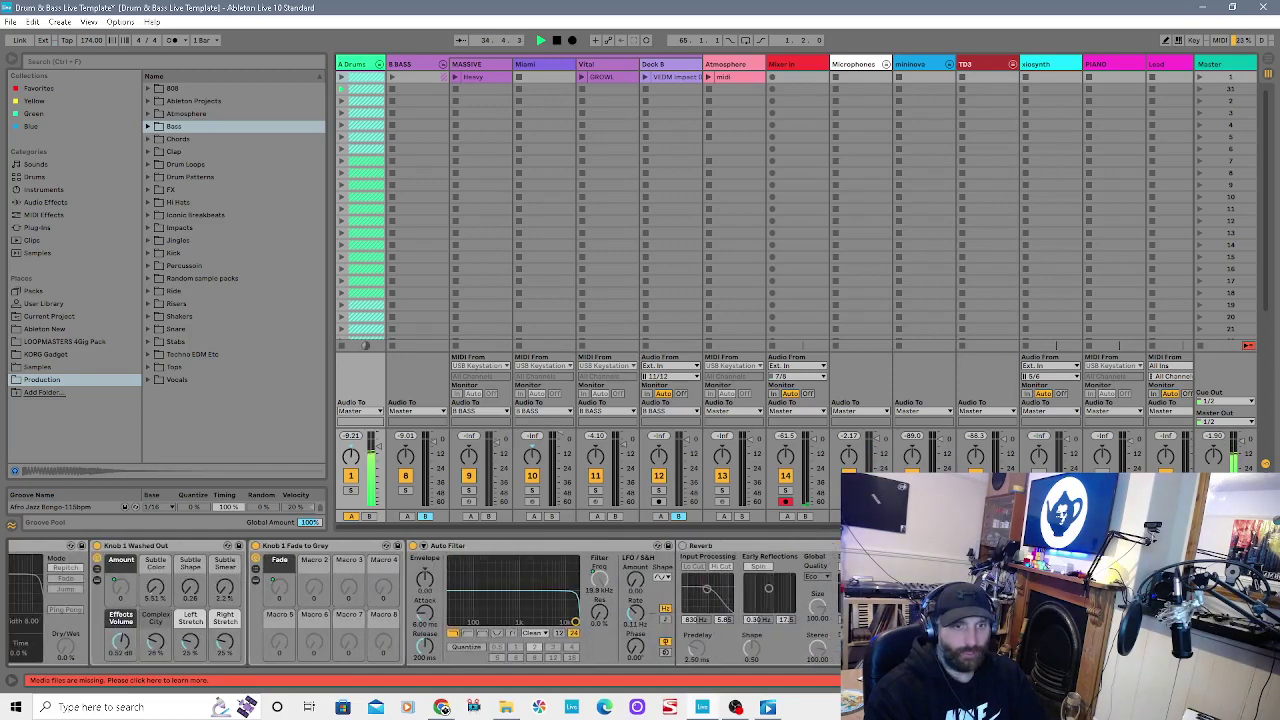
scroll(580, 605, "down", 4)
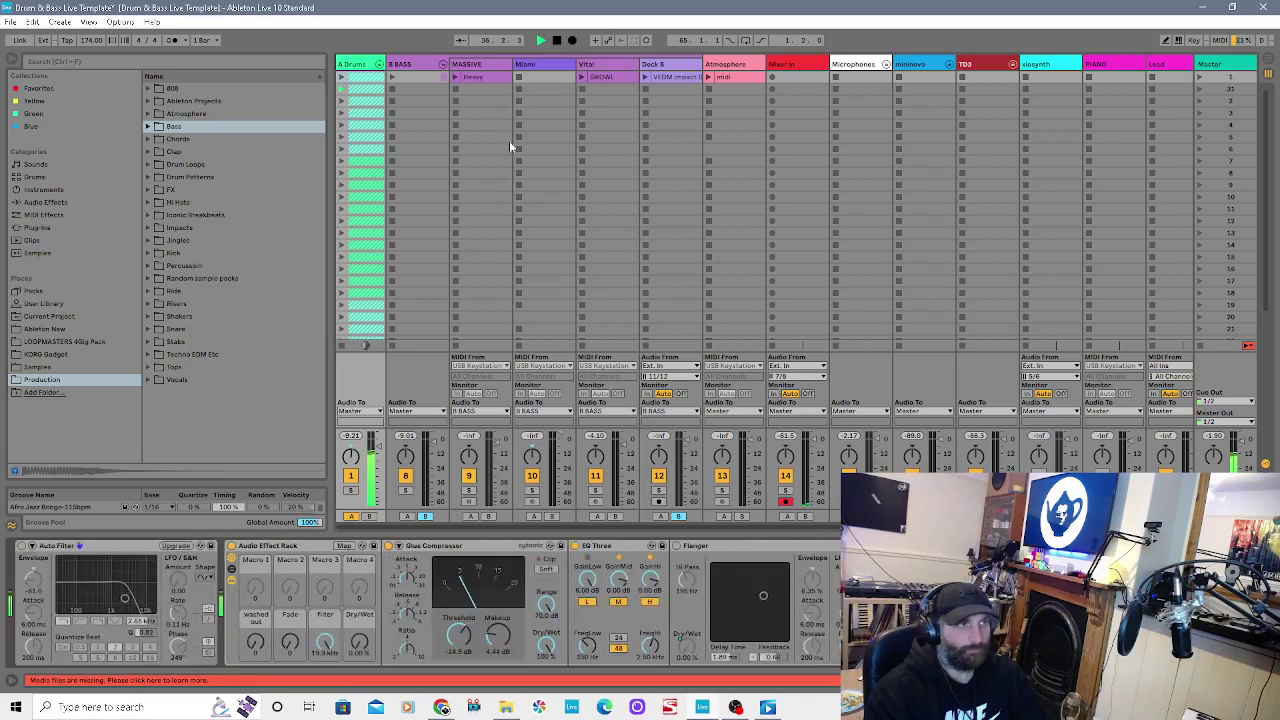
left_click(556, 41)
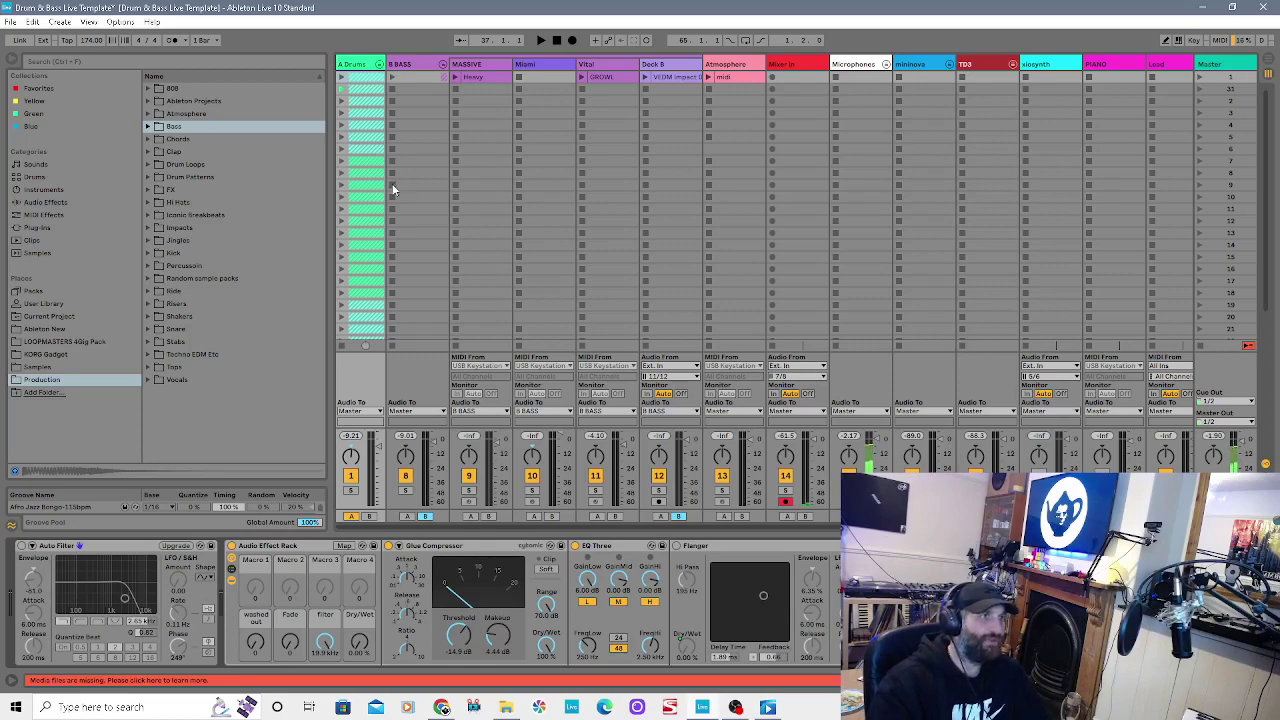
Step: Inspect the device chains of the B BASS group and its Miami and MASSIVE tracks
left_click(740, 709)
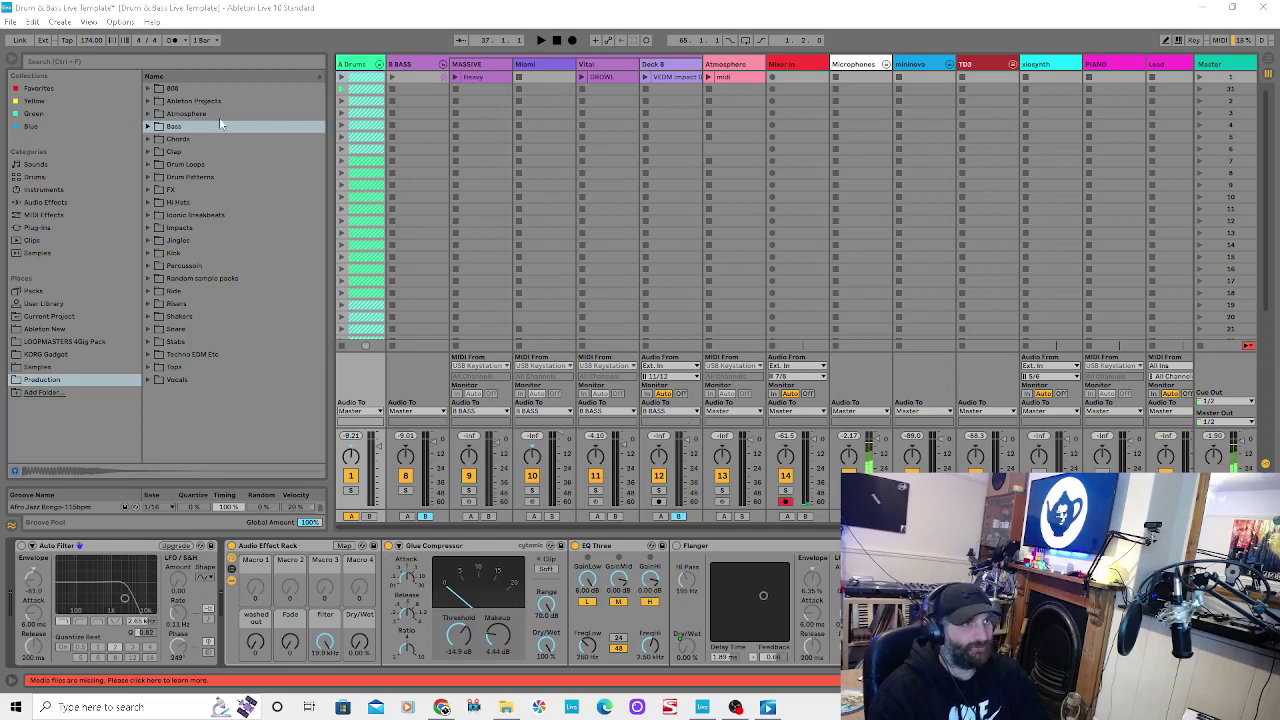
left_click(414, 69)
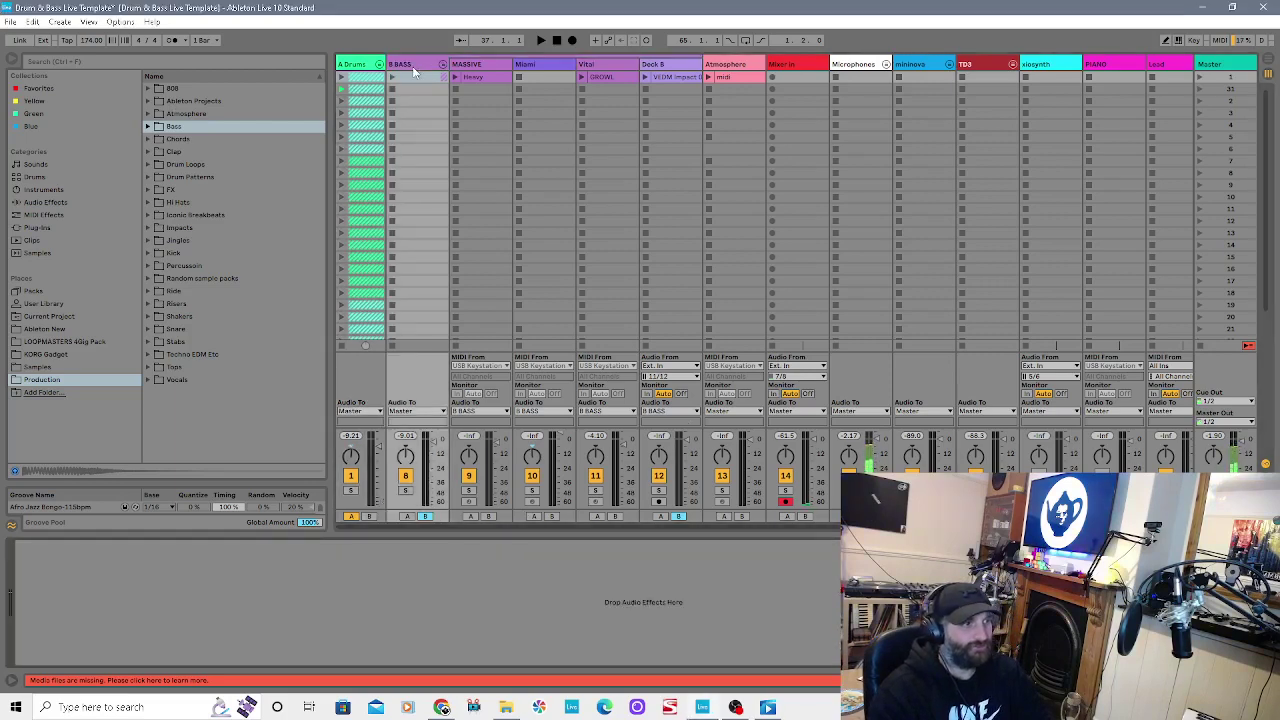
left_click(549, 65)
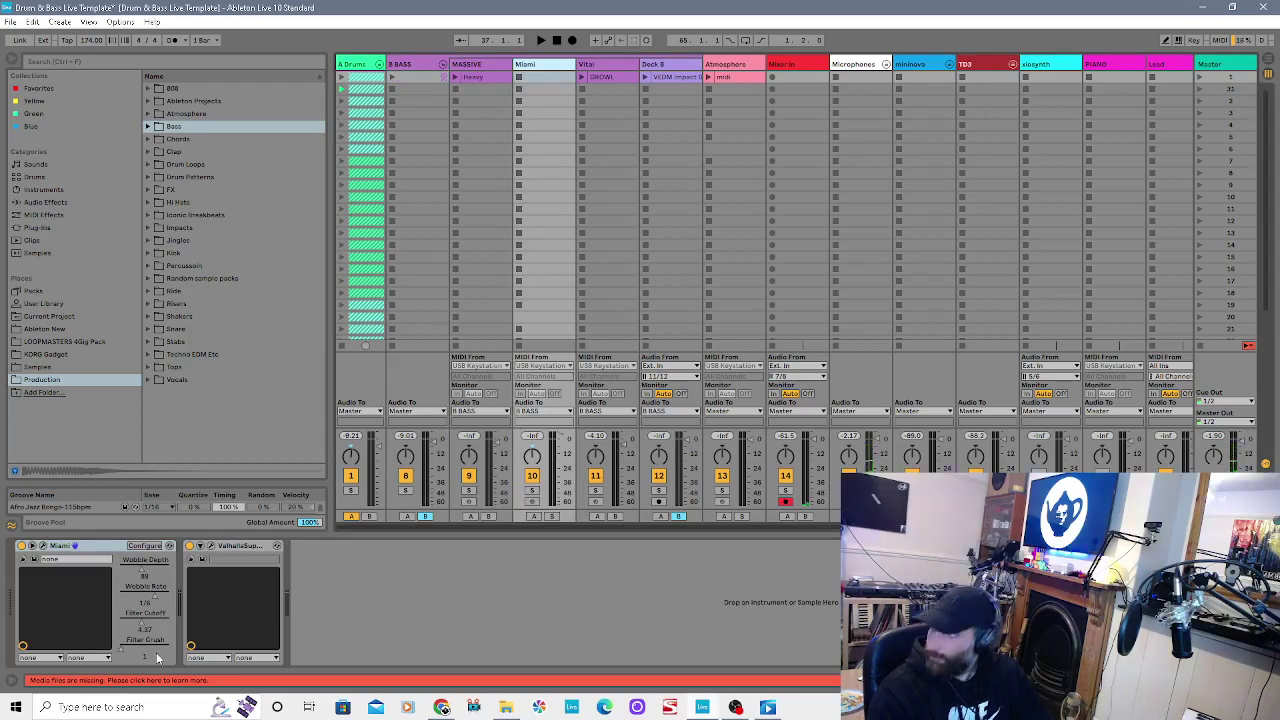
left_click(488, 64)
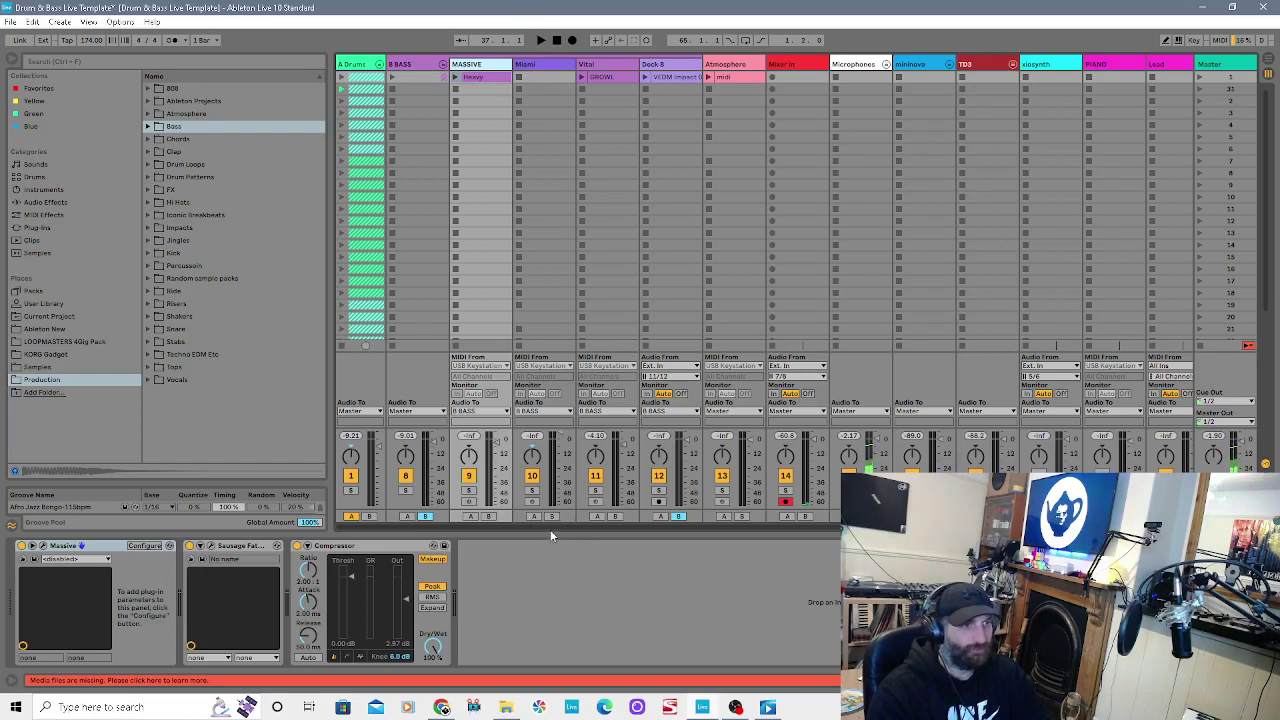
Step: Unfold the A Drums group to show Deck A and fold it again, and display the effects on the Deck B track
left_click(380, 65)
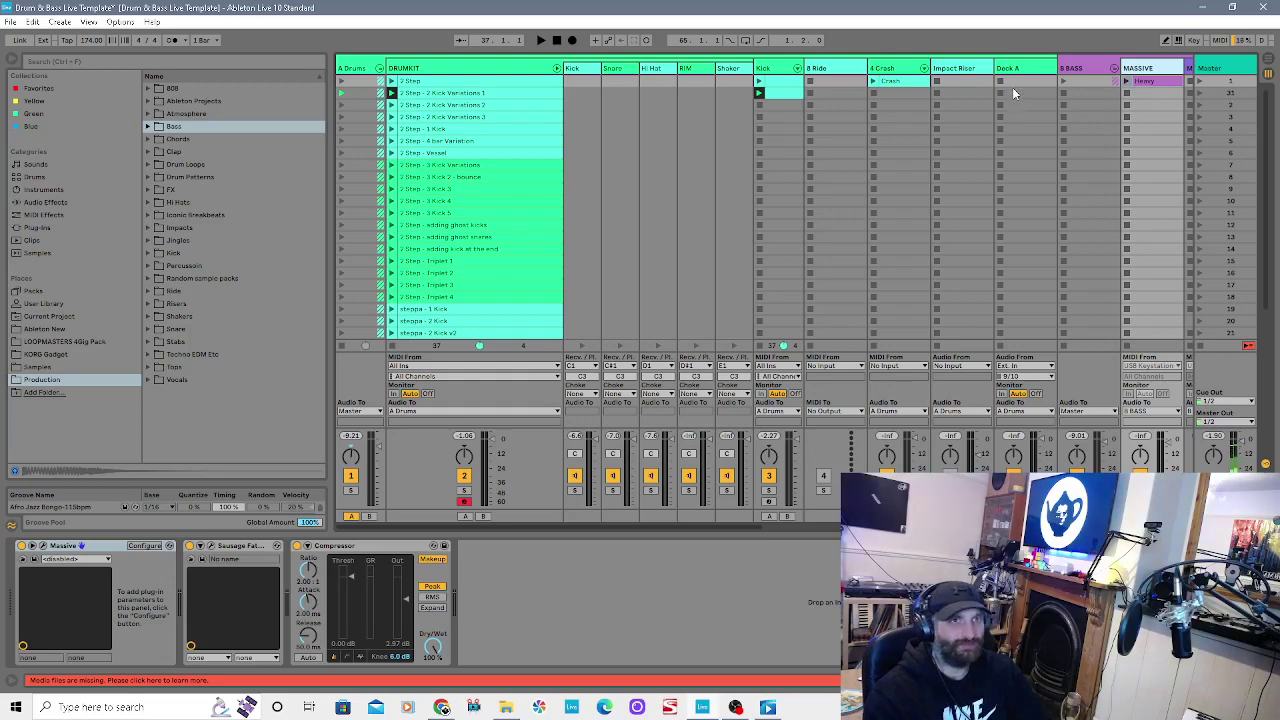
left_click(378, 68)
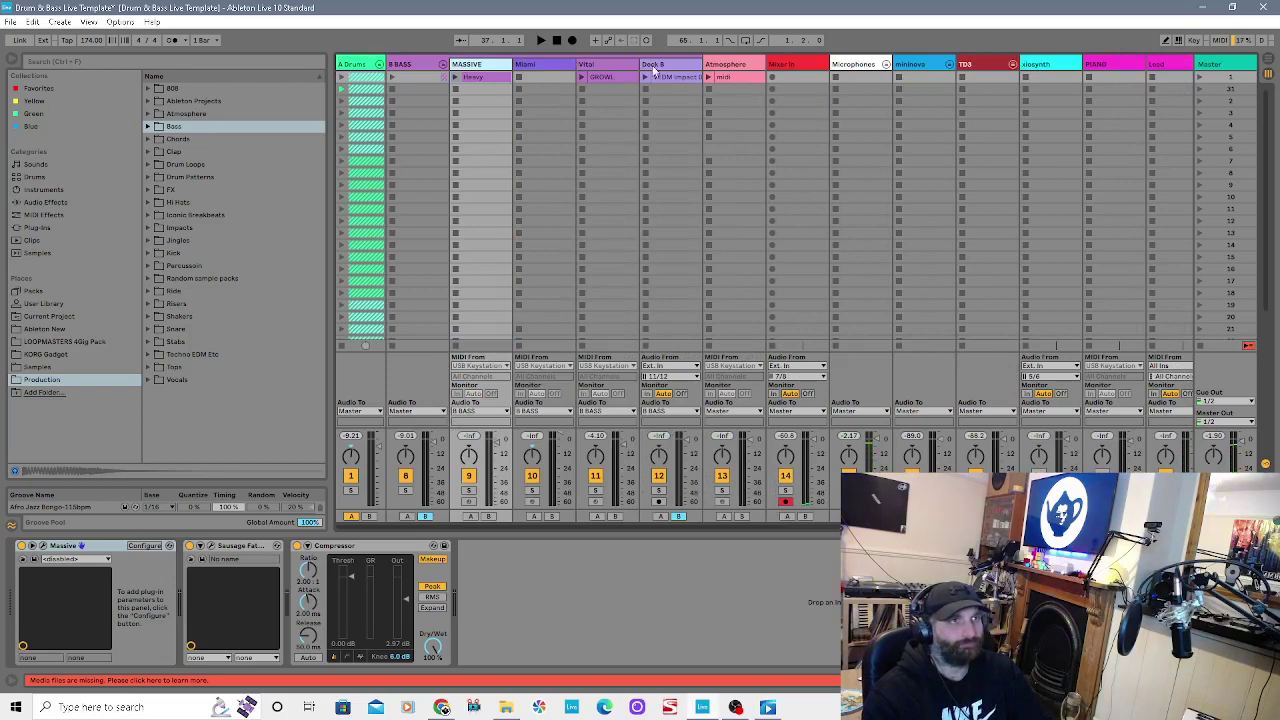
left_click(660, 66)
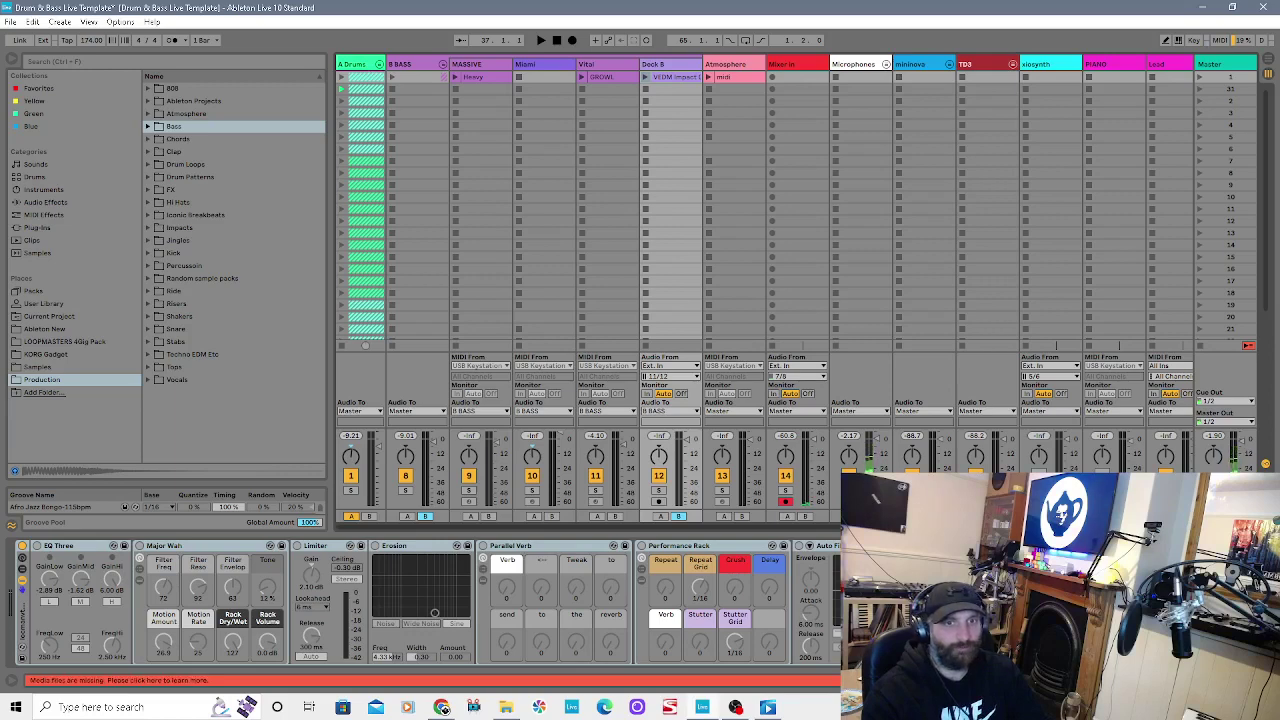
Step: Play the second row of A Drums clips, bring in the Vital GROWL clip over them, and stop playback
left_click(344, 88)
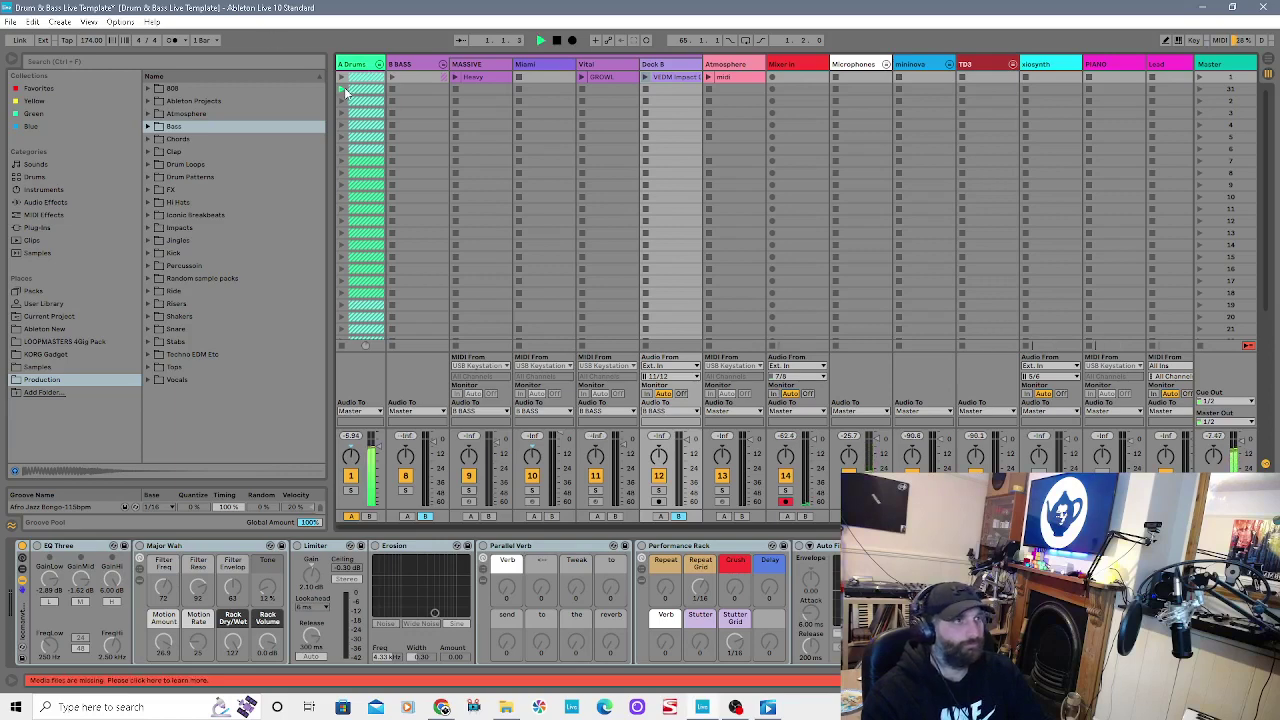
left_click(582, 77)
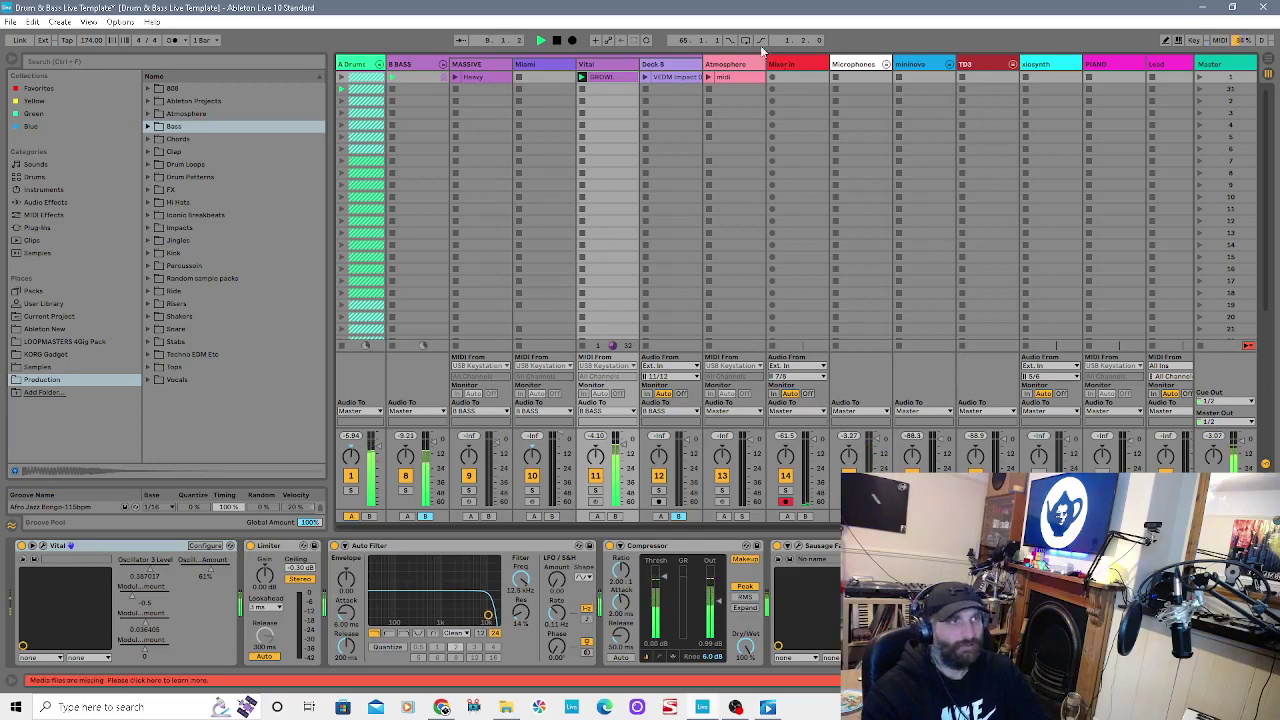
left_click(558, 44)
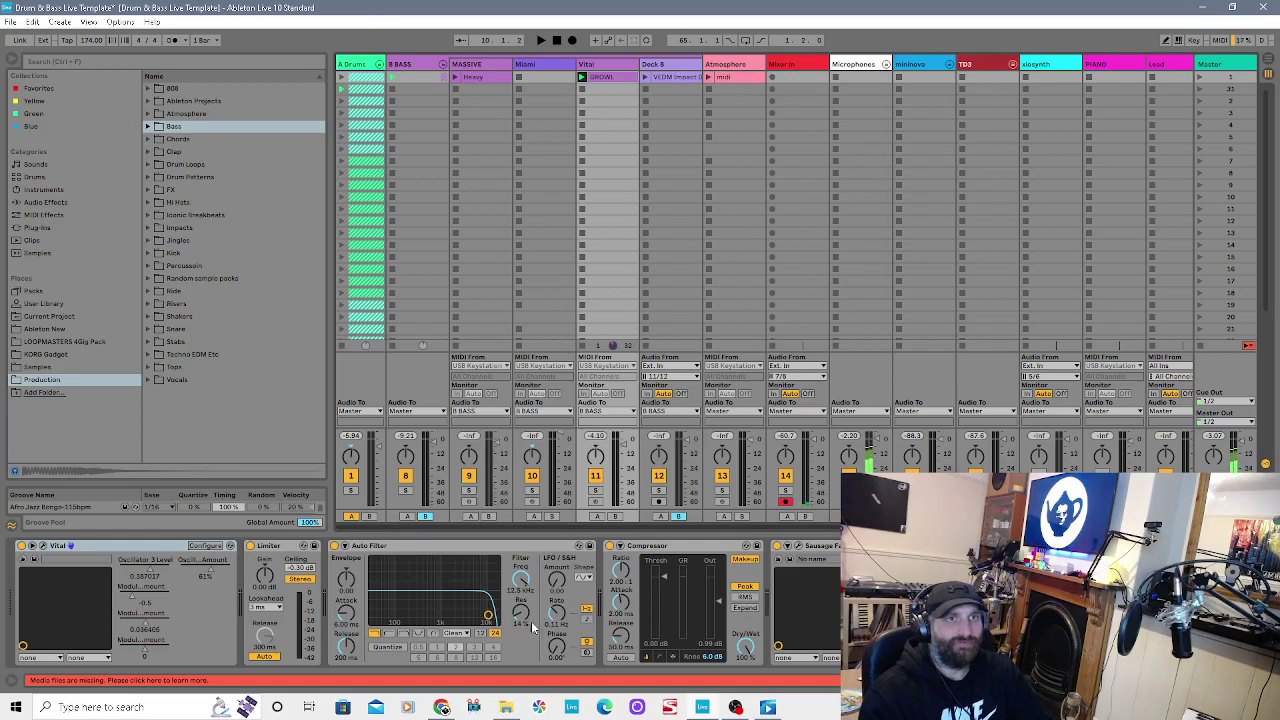
Step: Show the remaining tracks from Deck B through Jingles, and preview the OBS window
left_click_drag(628, 522, 820, 526)
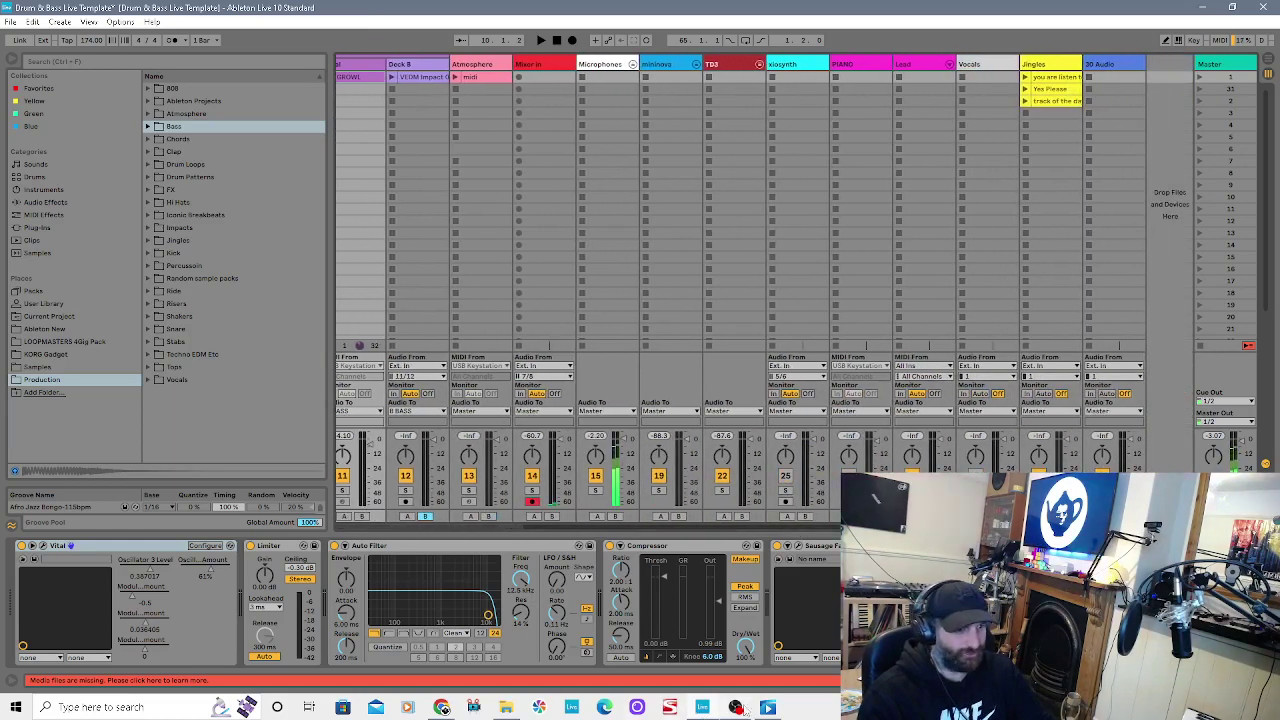
mouse_move(741, 709)
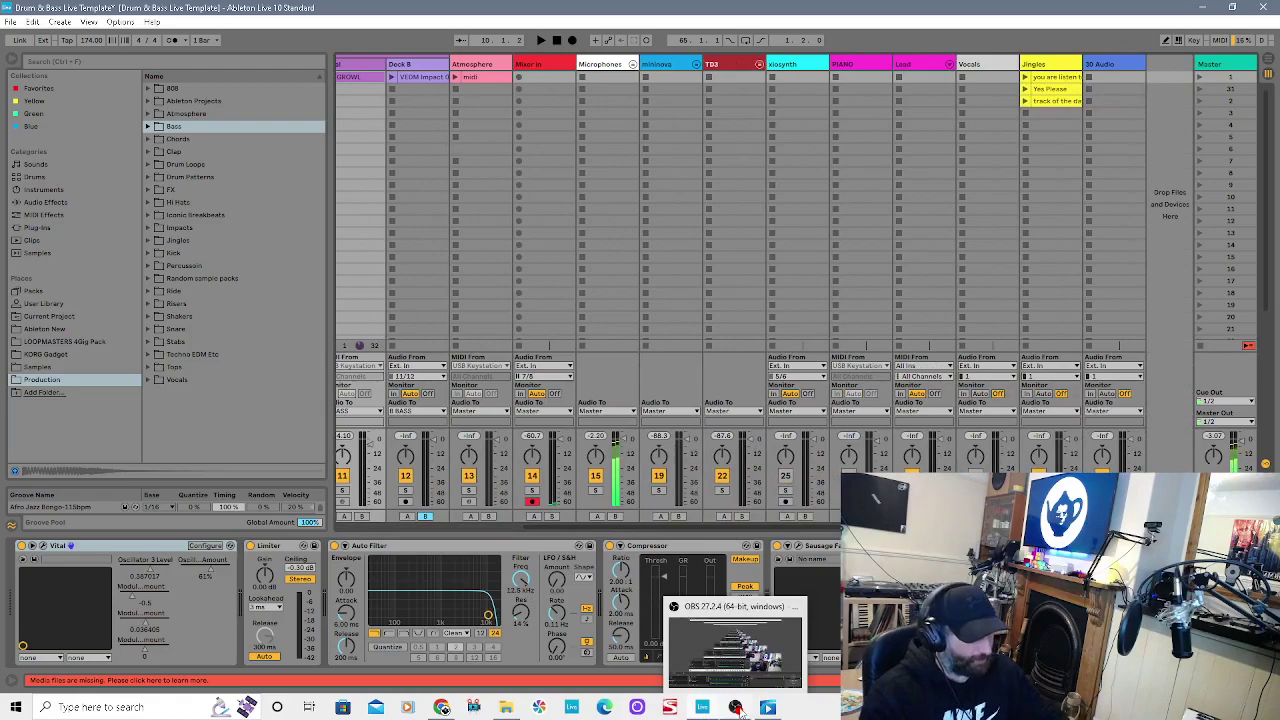